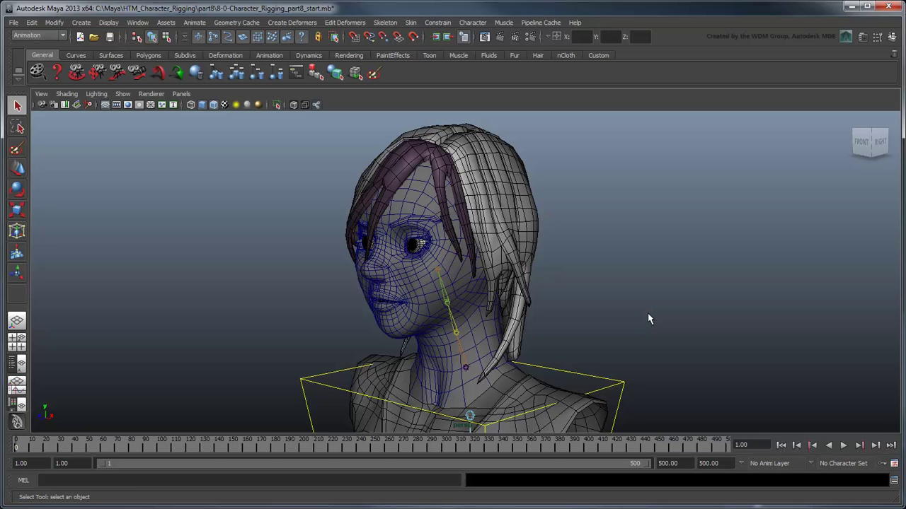
# - Create a NURBS circle and point-snap it onto the top neck joint
pyautogui.click(80, 22)
pyautogui.moveTo(87, 41)
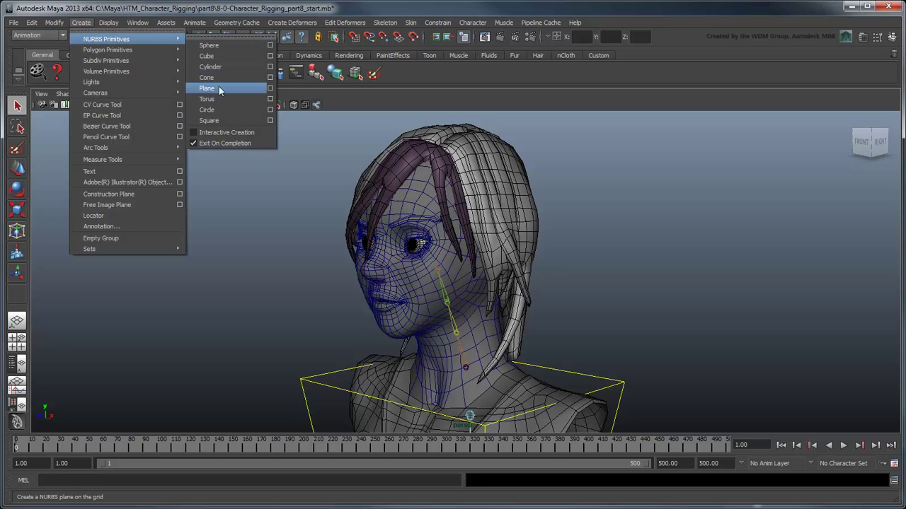
pyautogui.click(213, 109)
pyautogui.press('w')
pyautogui.moveTo(424, 332)
pyautogui.keyDown('alt'); pyautogui.mouseDown()
pyautogui.moveTo(435, 358)
pyautogui.moveTo(433, 347)
pyautogui.mouseUp(); pyautogui.keyUp('alt')
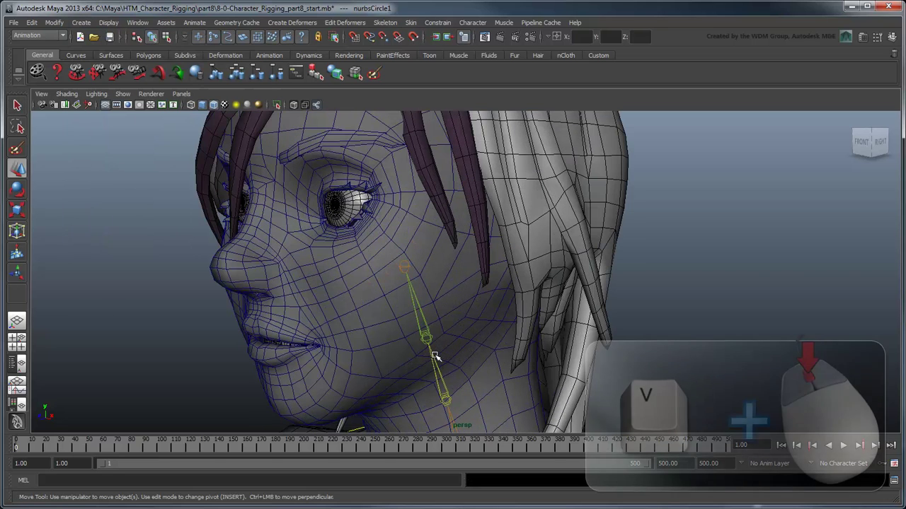
pyautogui.press('4')
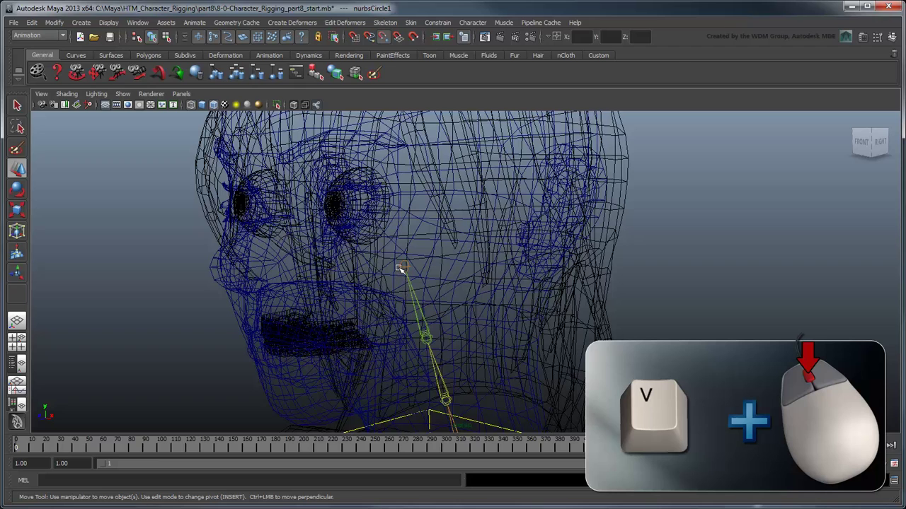
pyautogui.keyDown('alt'); pyautogui.moveTo(401, 265); pyautogui.dragTo(469, 343); pyautogui.keyUp('alt')
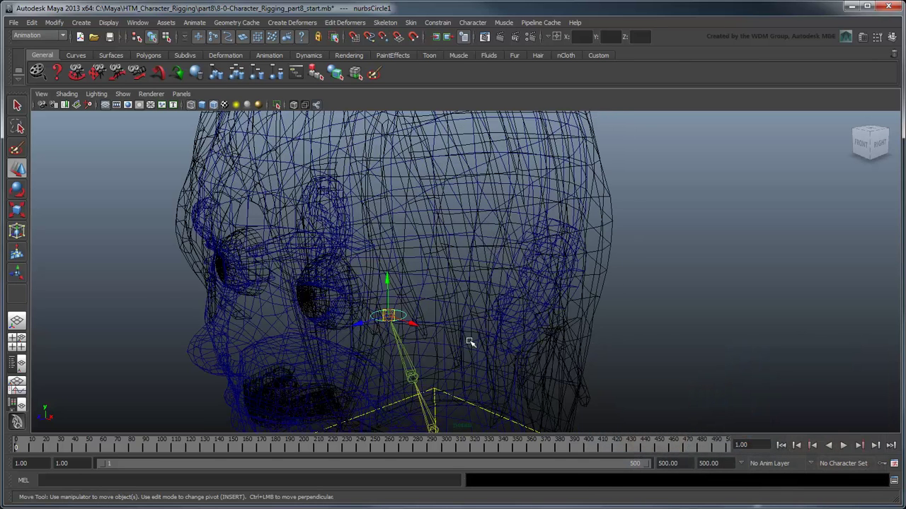
# - Rotate the circle 90 degrees in Z and scale it to 12.019 around the head
pyautogui.click(895, 41)
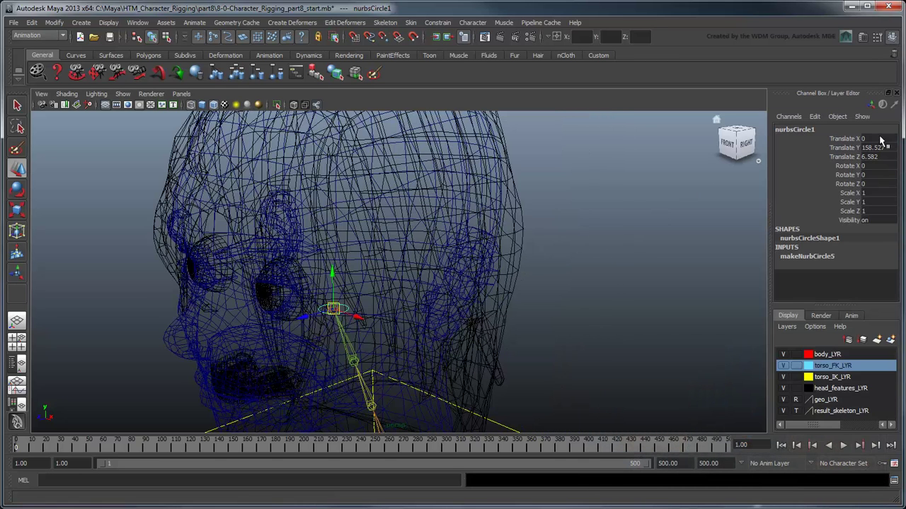
pyautogui.click(871, 184)
pyautogui.write('9')
pyautogui.press('Return')
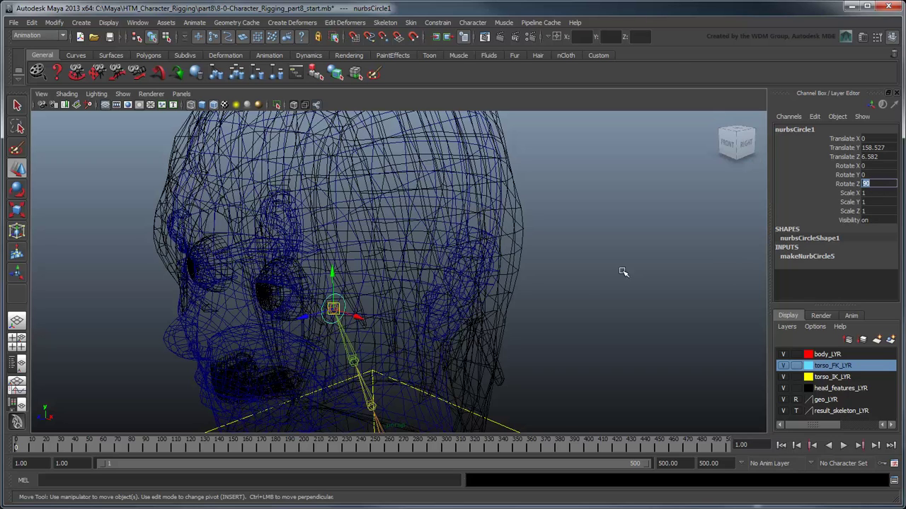
pyautogui.keyDown('alt'); pyautogui.moveTo(559, 289); pyautogui.dragTo(507, 291); pyautogui.keyUp('alt')
pyautogui.press('r')
pyautogui.moveTo(350, 281)
pyautogui.mouseDown()
pyautogui.moveTo(513, 310)
pyautogui.moveTo(404, 307)
pyautogui.moveTo(374, 290)
pyautogui.moveTo(396, 295)
pyautogui.mouseUp()
pyautogui.press('5')
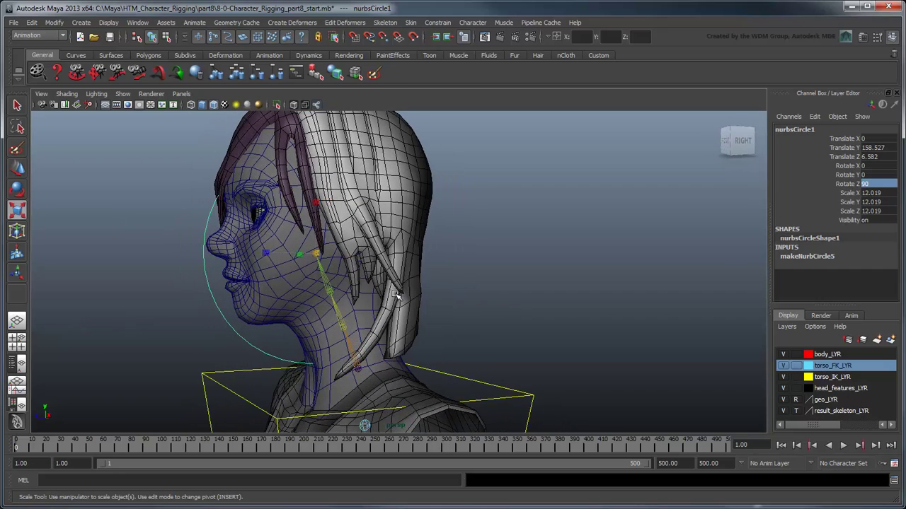
# - In the side view, raise the circle's top control vertex above the head and shift it back
pyautogui.press('space')
pyautogui.press('space')
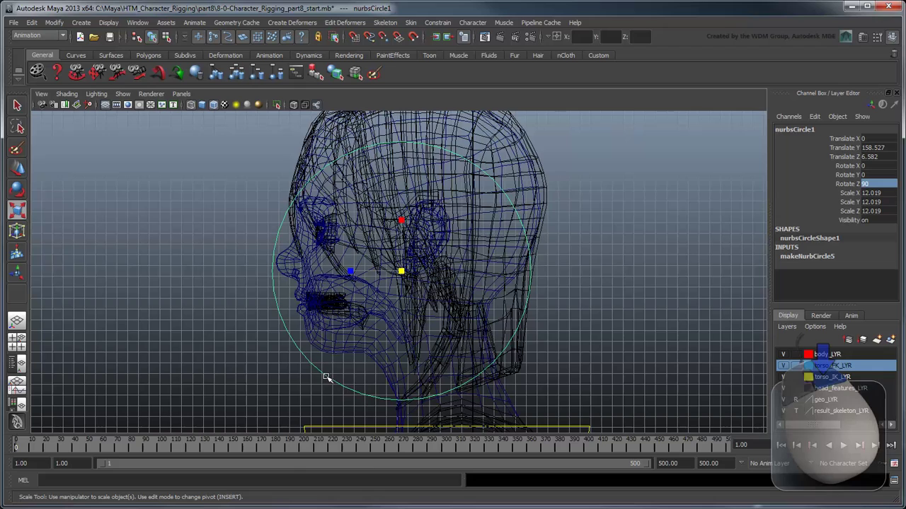
pyautogui.moveTo(325, 378); pyautogui.dragTo(293, 373, button='right')
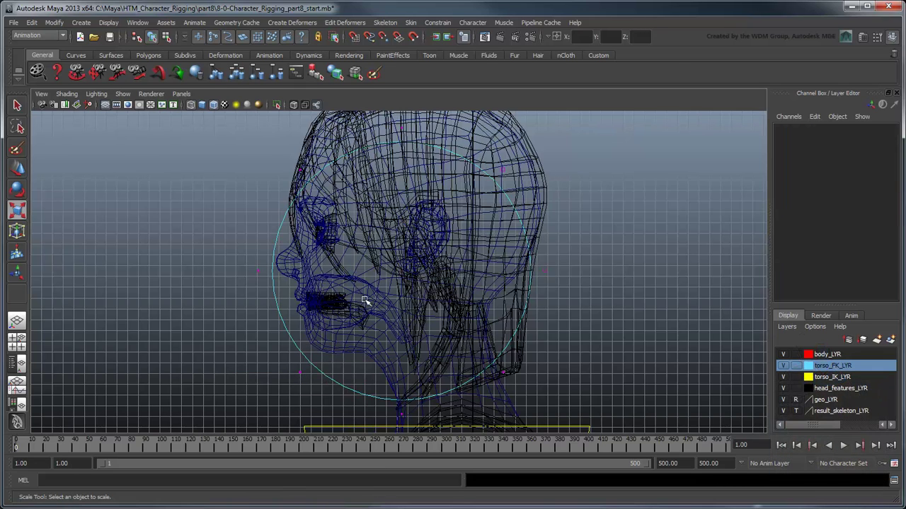
pyautogui.keyDown('alt'); pyautogui.moveTo(383, 253); pyautogui.dragTo(262, 174); pyautogui.keyUp('alt')
pyautogui.click(388, 151)
pyautogui.press('w')
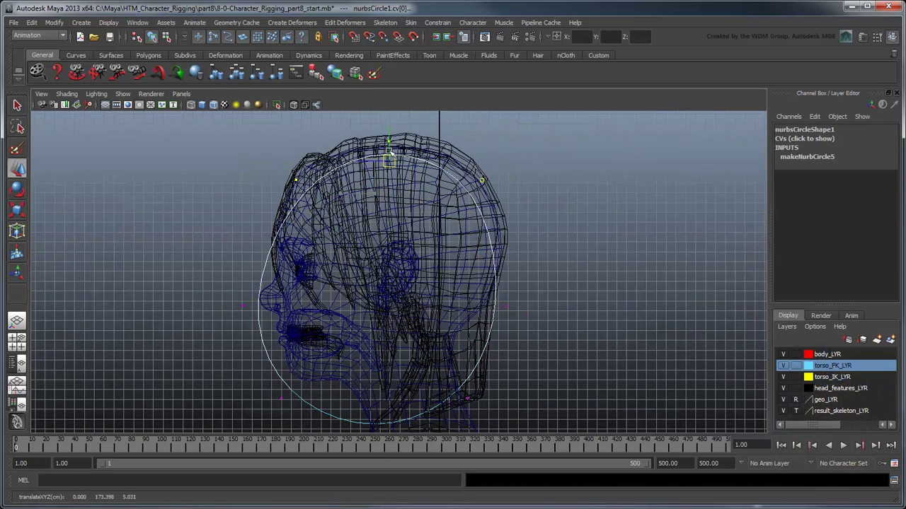
pyautogui.moveTo(389, 151); pyautogui.dragTo(360, 121)
pyautogui.moveTo(457, 143); pyautogui.dragTo(364, 134)
pyautogui.keyDown('alt'); pyautogui.moveTo(431, 263); pyautogui.dragTo(452, 297); pyautogui.keyUp('alt')
# - Move the right, bottom, left and bottom-left CVs to hug the head's profile
pyautogui.click(459, 359)
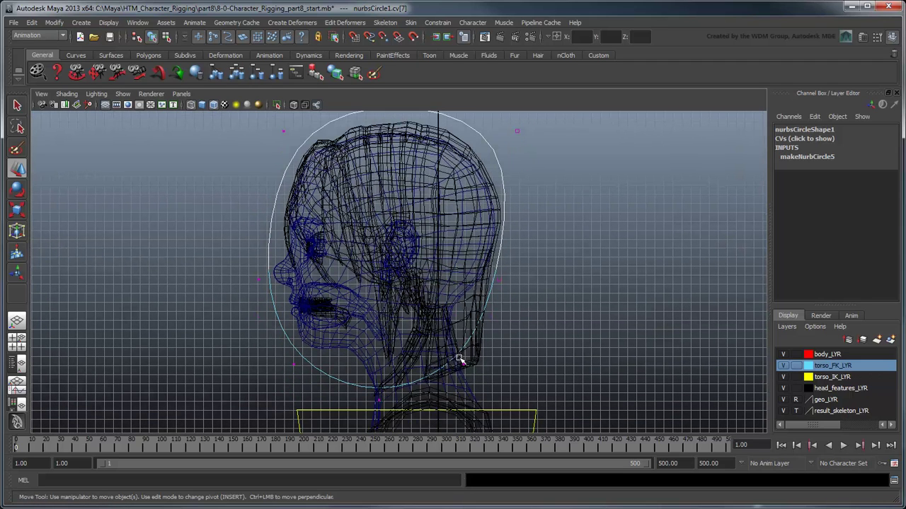
pyautogui.moveTo(459, 359); pyautogui.dragTo(461, 325)
pyautogui.click(377, 390)
pyautogui.moveTo(379, 358); pyautogui.dragTo(380, 319)
pyautogui.click(258, 280)
pyautogui.moveTo(238, 281); pyautogui.dragTo(223, 283)
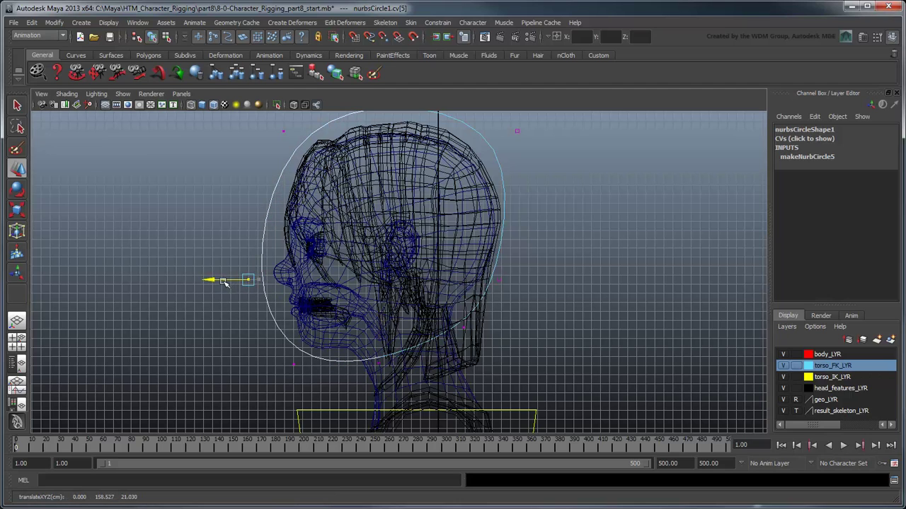
pyautogui.click(294, 365)
pyautogui.moveTo(293, 364); pyautogui.dragTo(285, 373)
pyautogui.click(517, 354)
pyautogui.press('5')
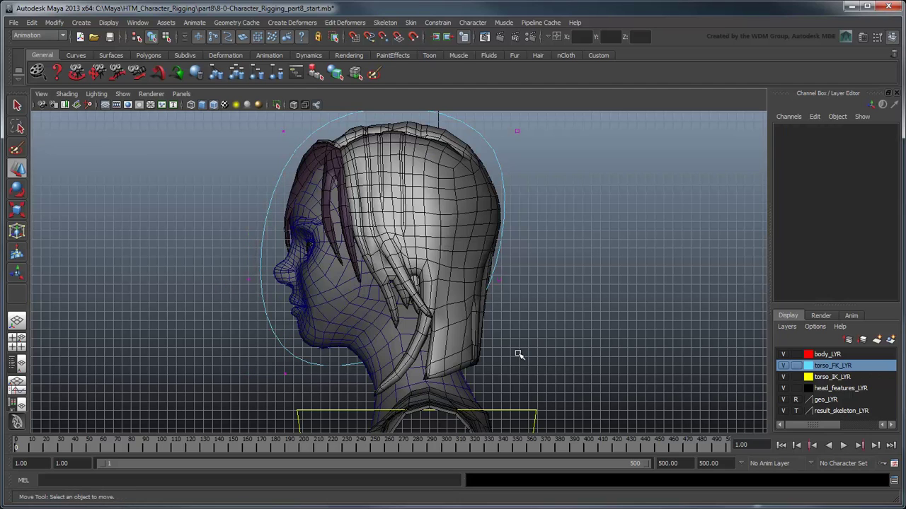
pyautogui.press('space')
pyautogui.press('space')
# - Freeze transformations on the head circle
pyautogui.press('q')
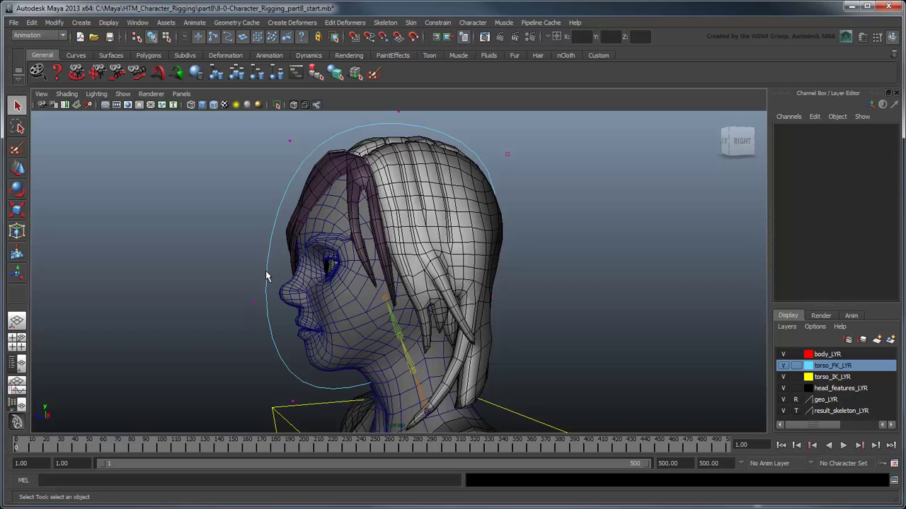
pyautogui.moveTo(265, 276); pyautogui.dragTo(266, 281, button='right')
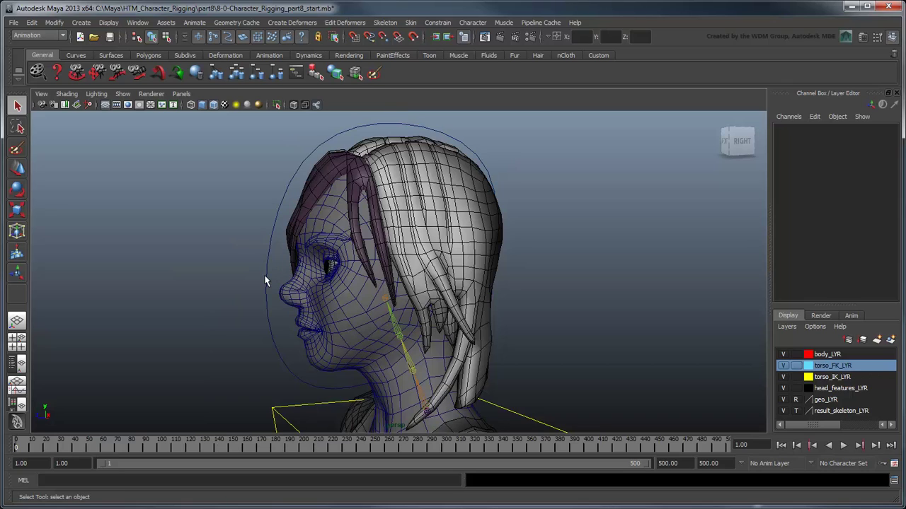
pyautogui.click(265, 281)
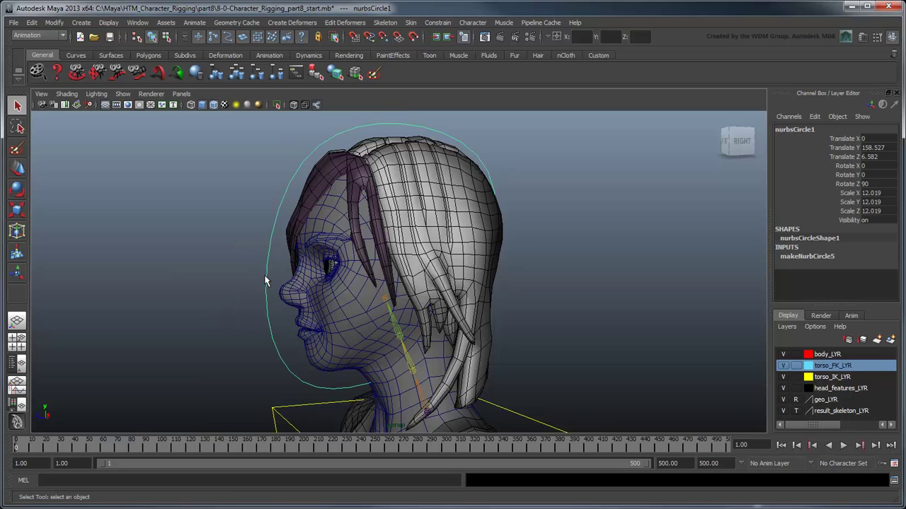
pyautogui.click(55, 23)
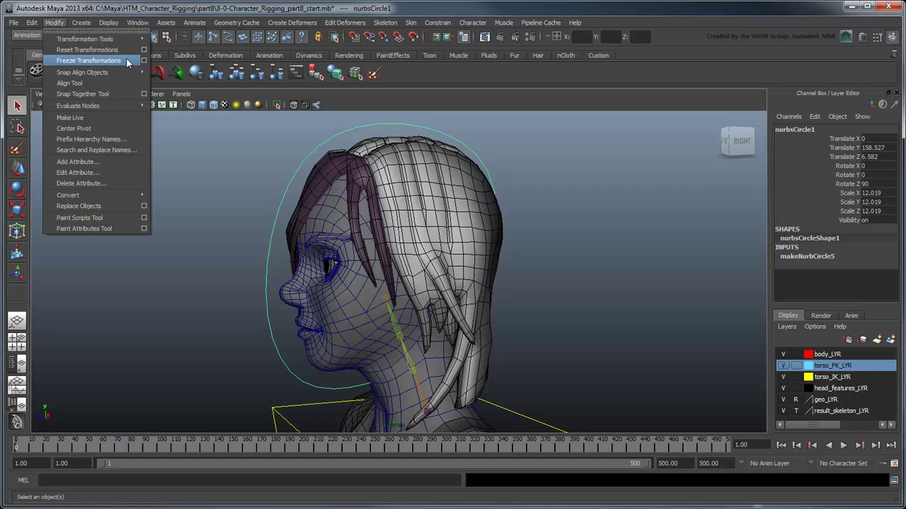
pyautogui.click(127, 62)
# - Rename nurbsCircle1 to head_CTRL in the Outliner
pyautogui.click(17, 364)
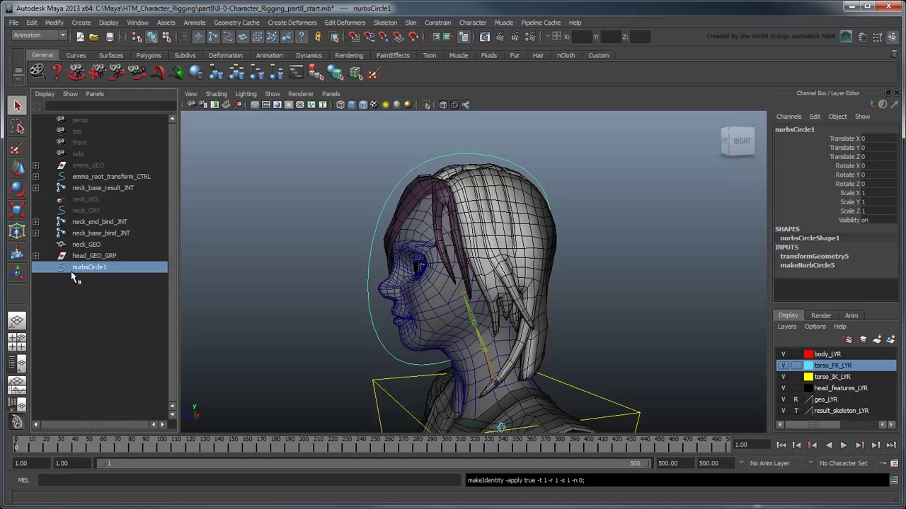
pyautogui.doubleClick(83, 268)
pyautogui.write('hea')
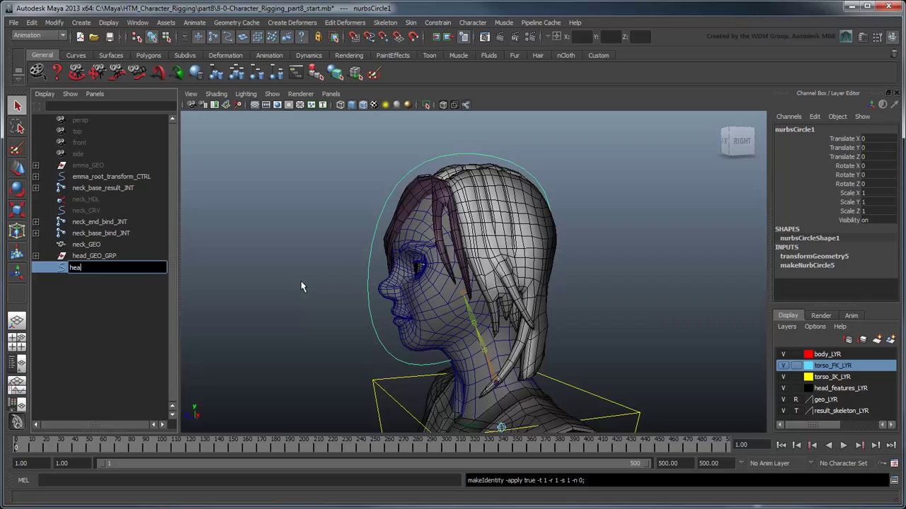
pyautogui.write('d_CTRL')
pyautogui.press('Return')
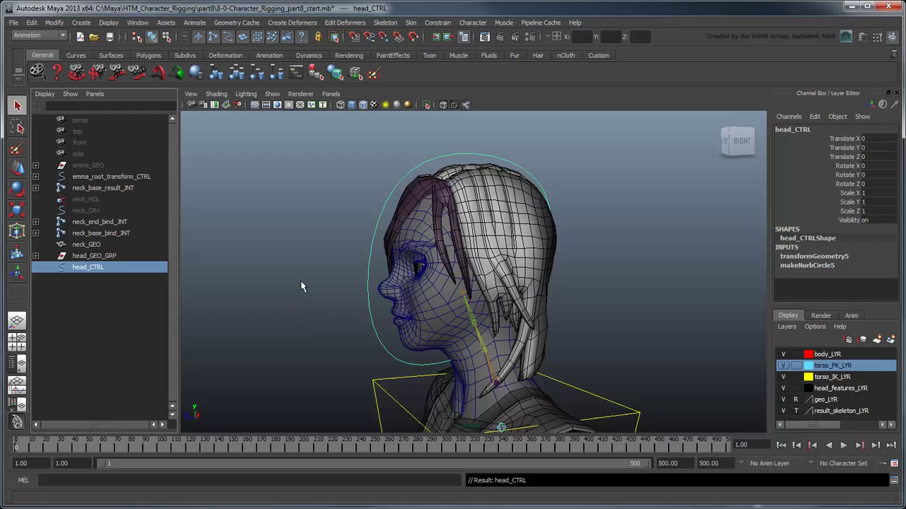
# - Set head_CTRL's rotate order to zxy in the Attribute Editor
pyautogui.click(863, 37)
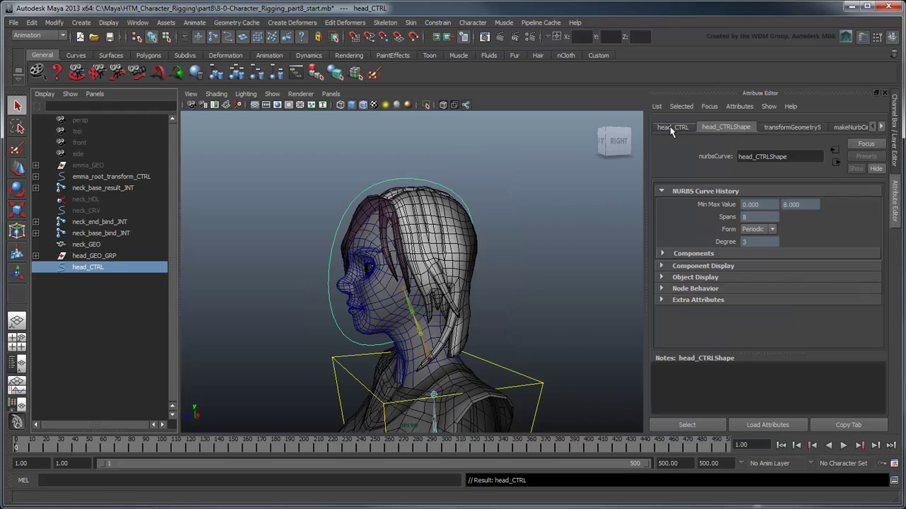
pyautogui.click(672, 128)
pyautogui.click(751, 253)
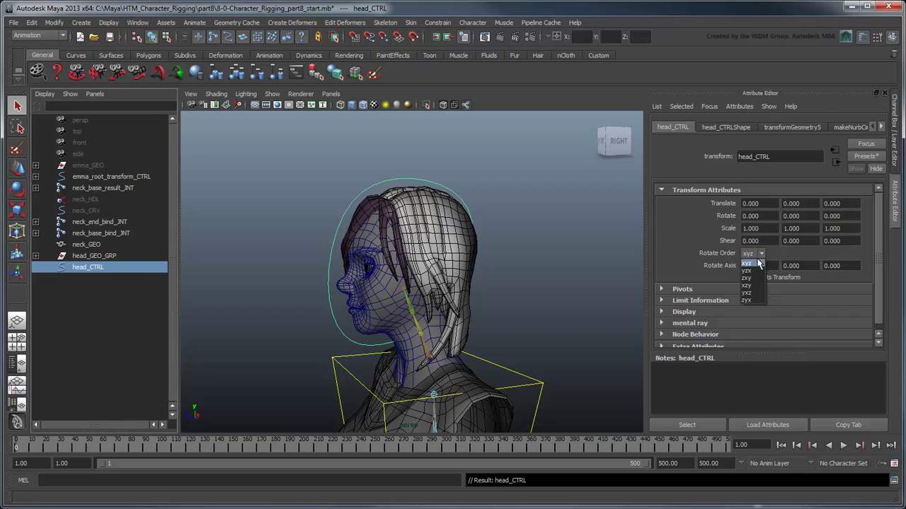
pyautogui.click(757, 281)
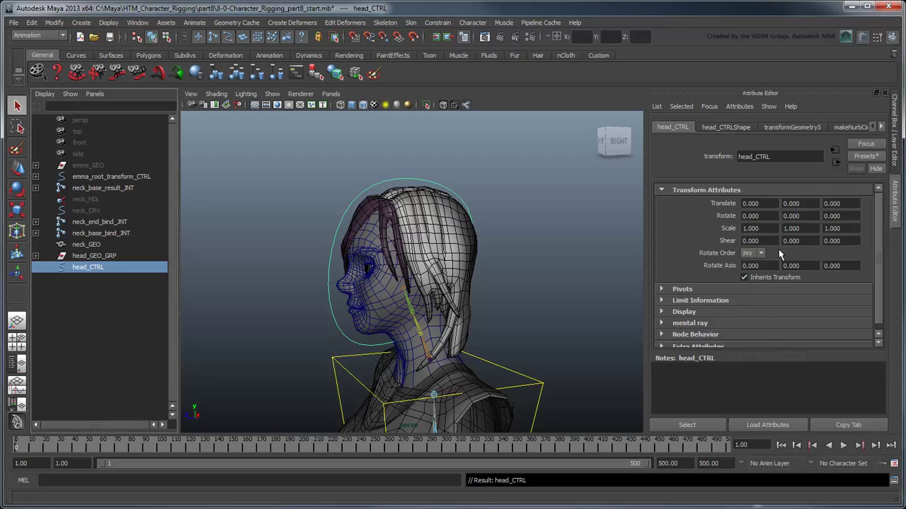
pyautogui.click(884, 93)
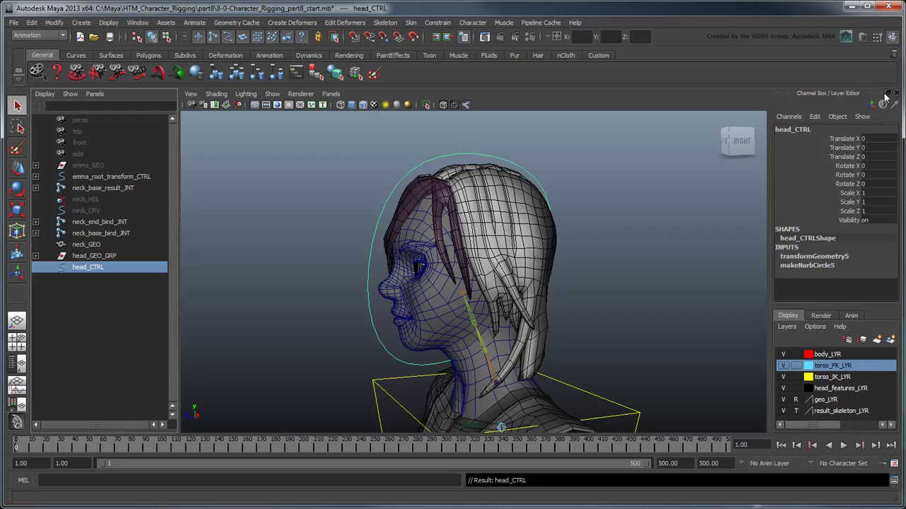
# - Add head_CTRL to the torso_IK_LYR display layer
pyautogui.click(865, 380)
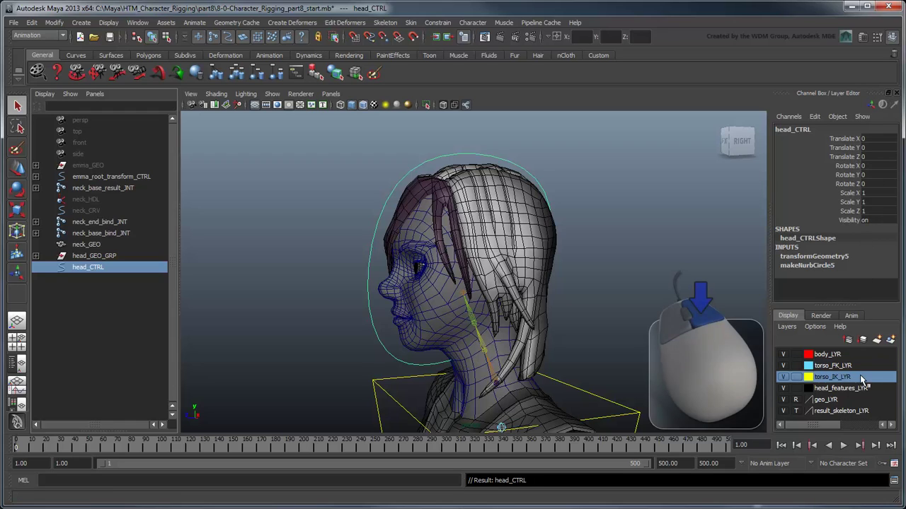
pyautogui.rightClick(803, 381)
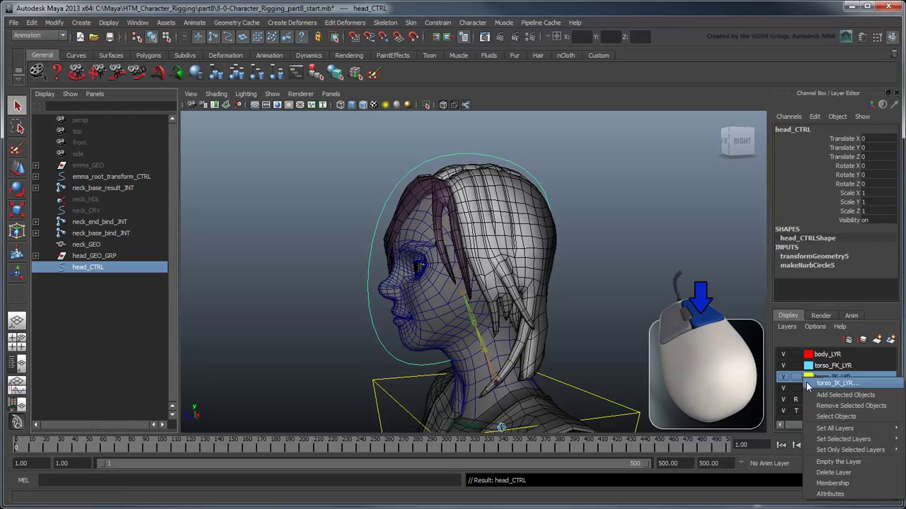
pyautogui.click(871, 401)
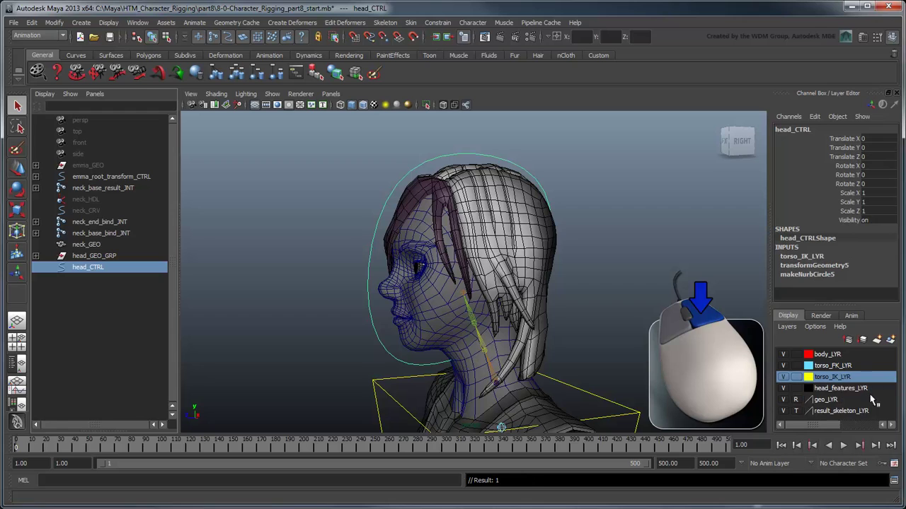
# - Parent-constrain neck_end_bind_JNT to head_CTRL
pyautogui.click(895, 92)
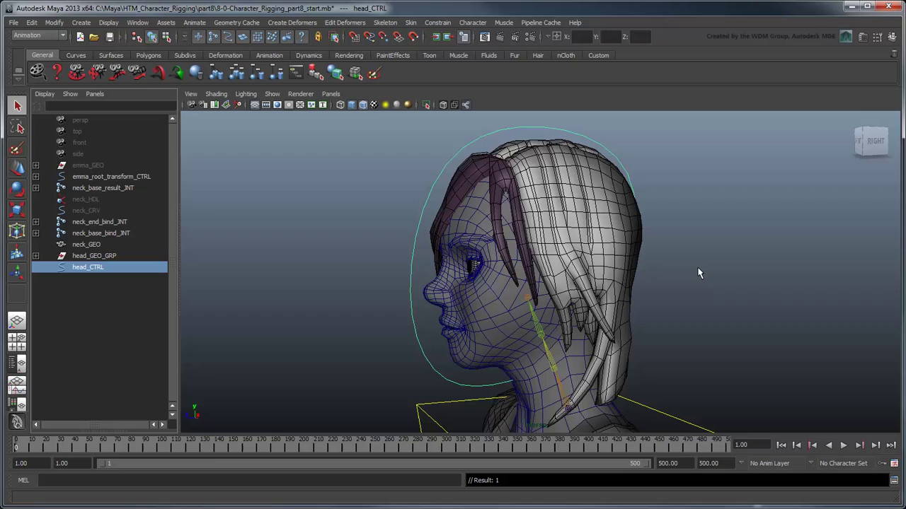
pyautogui.keyDown('ctrl'); pyautogui.click(130, 223); pyautogui.keyUp('ctrl')
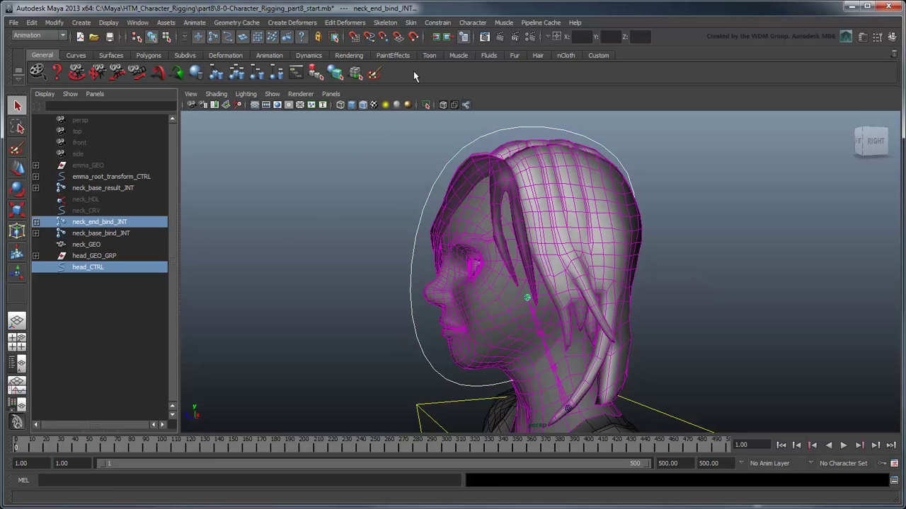
pyautogui.click(450, 24)
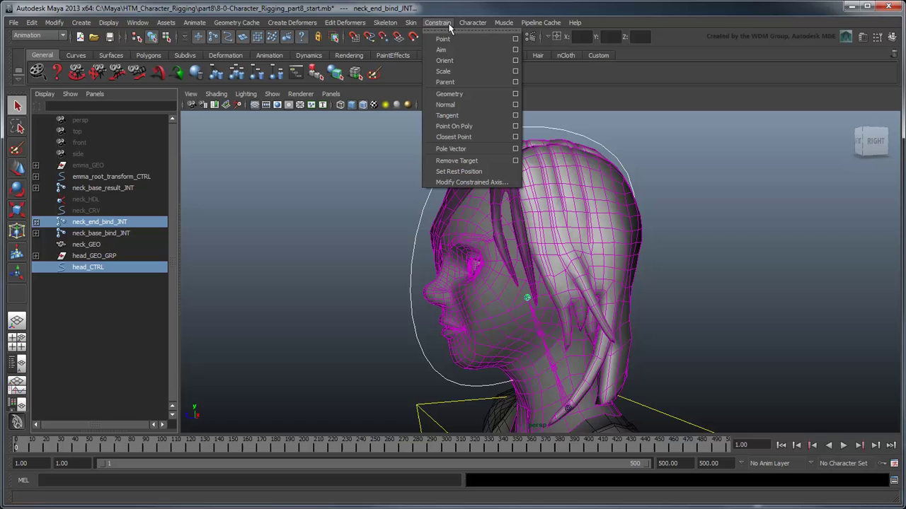
pyautogui.click(474, 81)
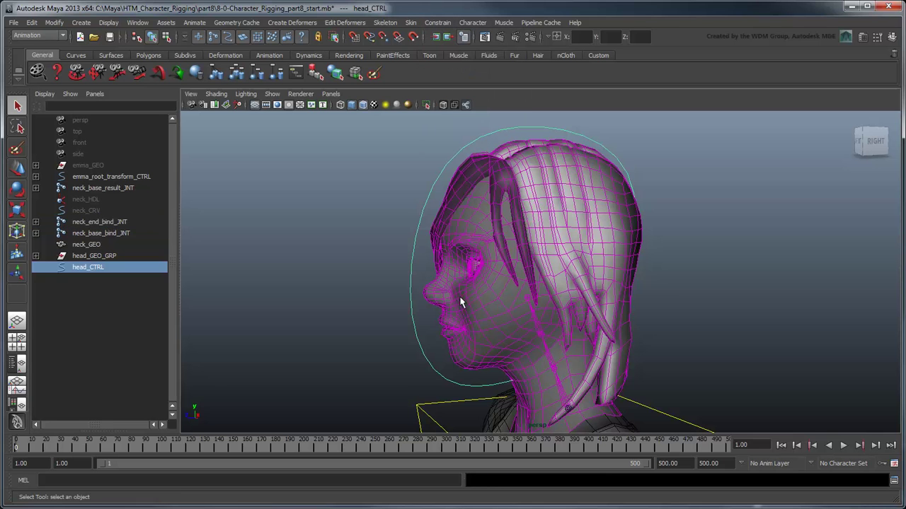
# - Test-rotate head_CTRL side to side and tilting, undoing each back to rest pose
pyautogui.press('e')
pyautogui.moveTo(460, 302); pyautogui.dragTo(549, 299)
pyautogui.hotkey('ctrl', 'z')
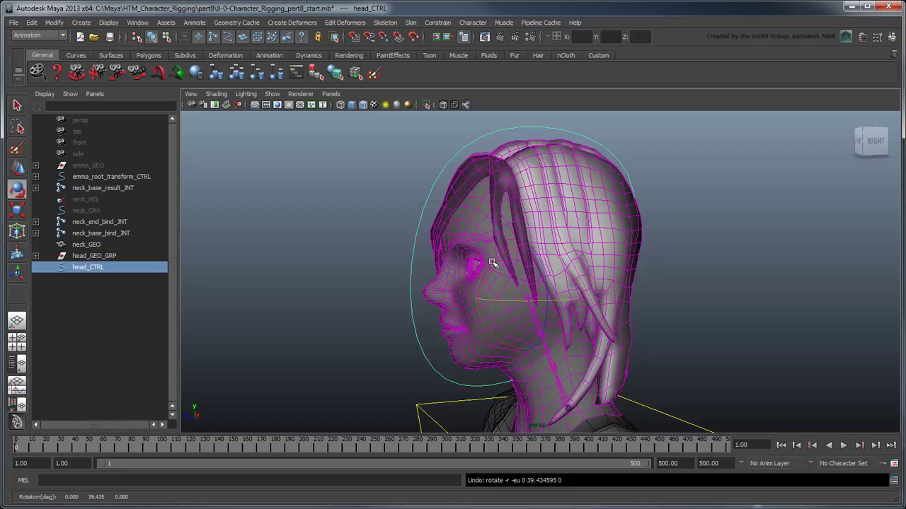
pyautogui.moveTo(493, 262); pyautogui.dragTo(477, 277)
pyautogui.hotkey('ctrl', 'z')
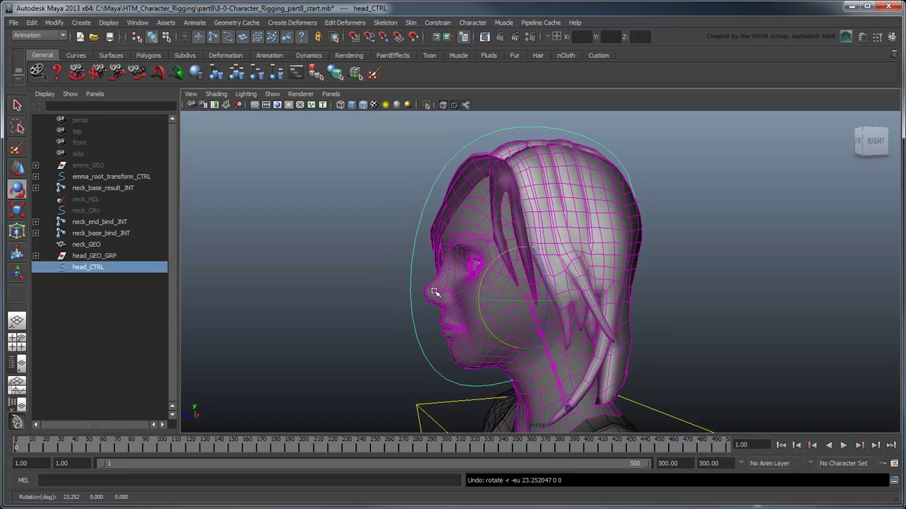
pyautogui.press('q')
pyautogui.click(369, 297)
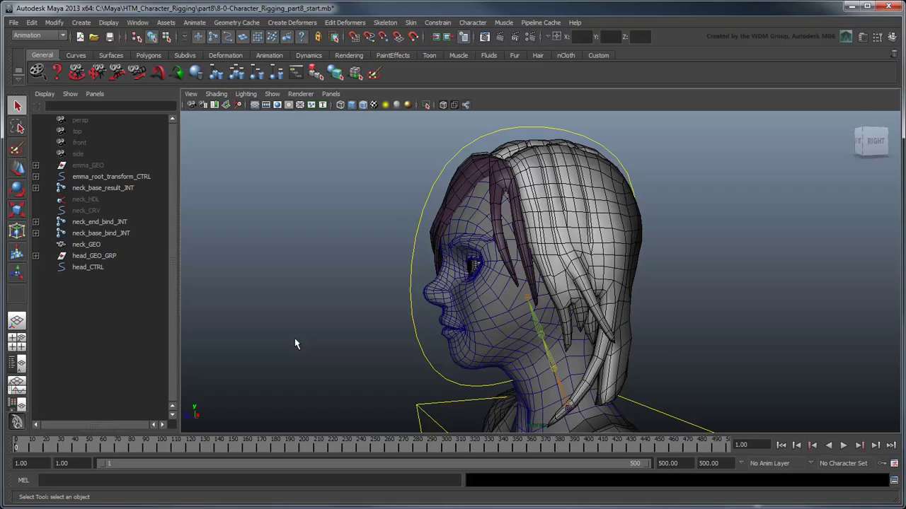
# - With the Joint Tool, snap the first new joint onto the neck base
pyautogui.click(386, 23)
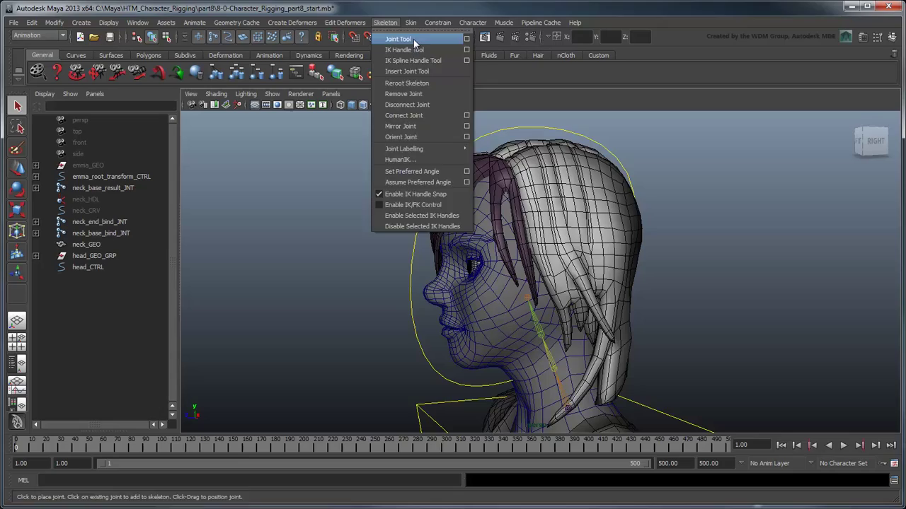
pyautogui.click(396, 40)
pyautogui.keyDown('alt'); pyautogui.moveTo(582, 318); pyautogui.dragTo(541, 271, button='middle'); pyautogui.keyUp('alt')
pyautogui.keyDown('alt'); pyautogui.moveTo(541, 271); pyautogui.dragTo(583, 283); pyautogui.keyUp('alt')
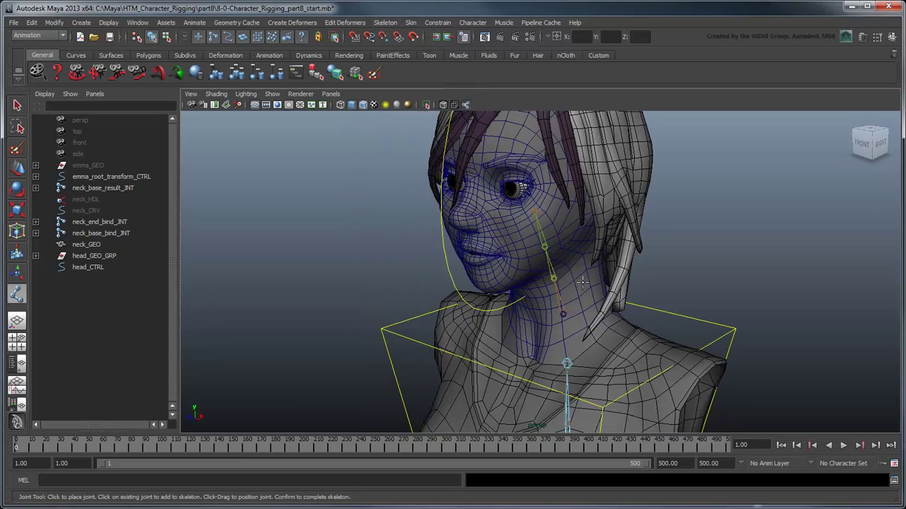
pyautogui.scroll(5, 602, 318)
pyautogui.keyDown('alt'); pyautogui.moveTo(602, 318); pyautogui.dragTo(568, 338); pyautogui.keyUp('alt')
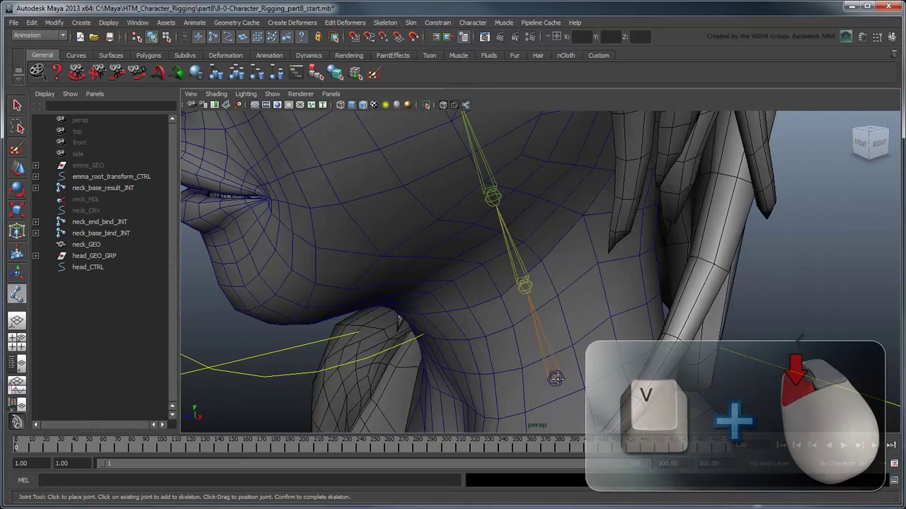
pyautogui.click(554, 378)
pyautogui.click(555, 378)
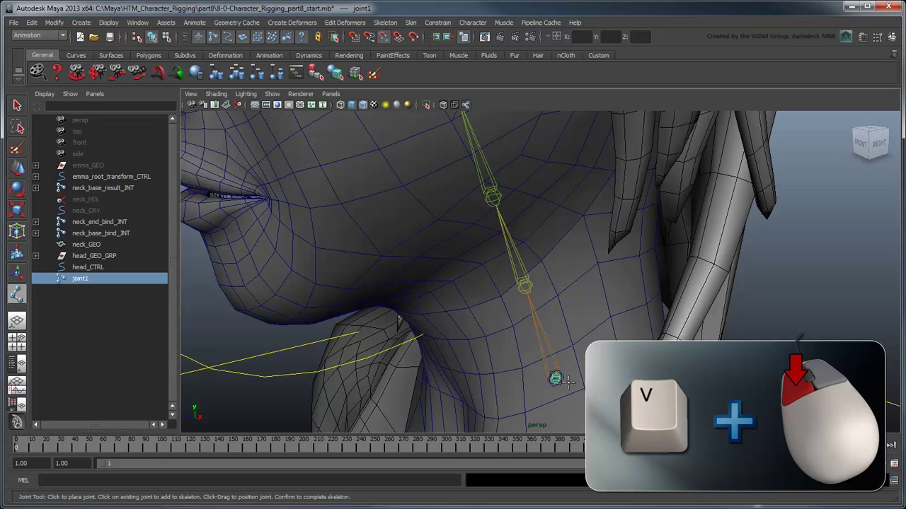
# - Place the second joint at the top of the neck and finish the chain
pyautogui.keyDown('alt'); pyautogui.moveTo(558, 381); pyautogui.dragTo(511, 178); pyautogui.keyUp('alt')
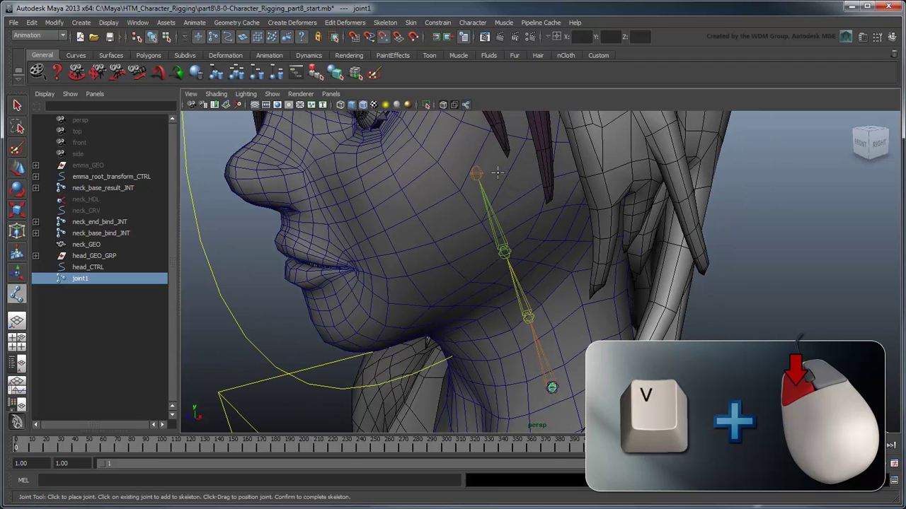
pyautogui.click(487, 179)
pyautogui.press('q')
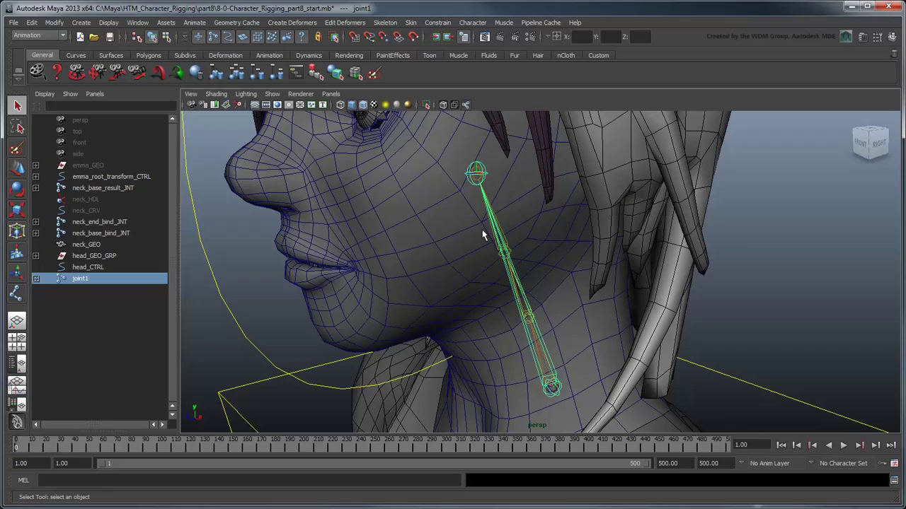
pyautogui.moveTo(484, 236)
pyautogui.keyDown('alt'); pyautogui.mouseDown()
pyautogui.moveTo(590, 256)
pyautogui.moveTo(485, 256)
pyautogui.mouseUp(); pyautogui.keyUp('alt')
pyautogui.press('4')
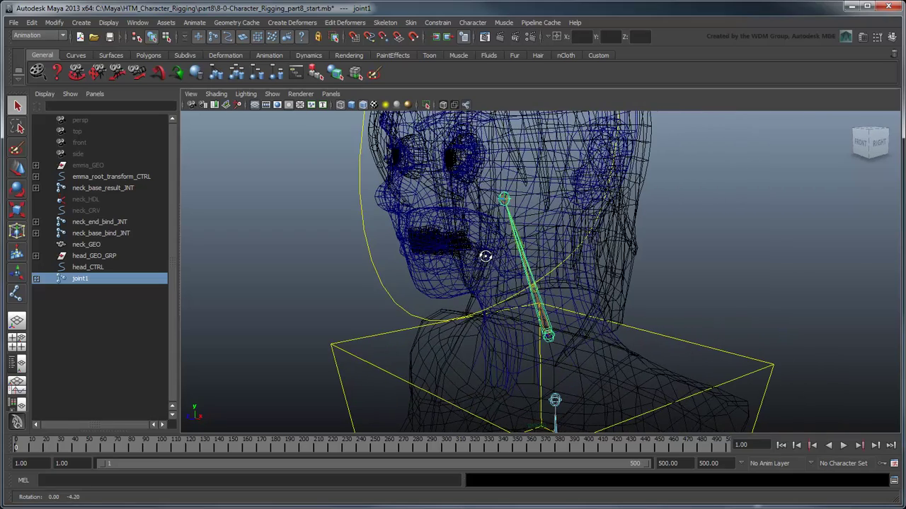
pyautogui.press('5')
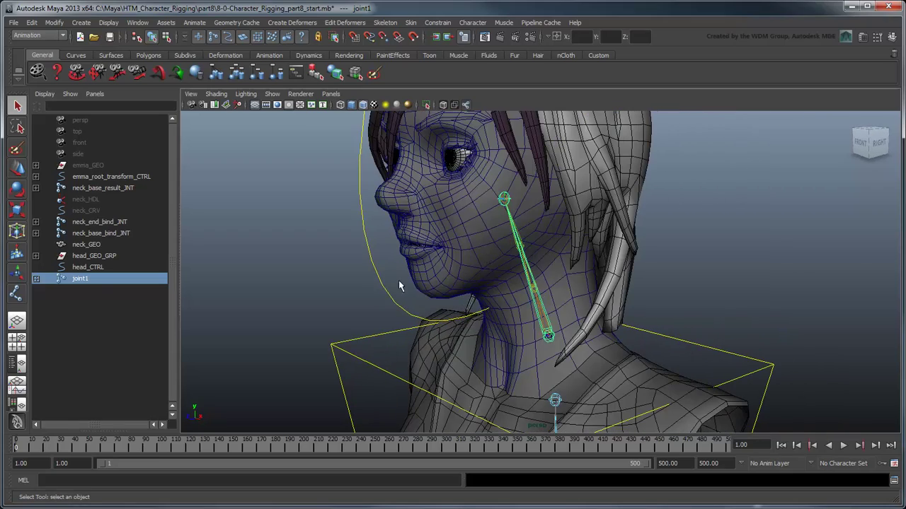
# - Rename joint1 to neck_base_FK_JNT and joint2 to neck_end_FK_JNT in the Outliner
pyautogui.click(36, 279)
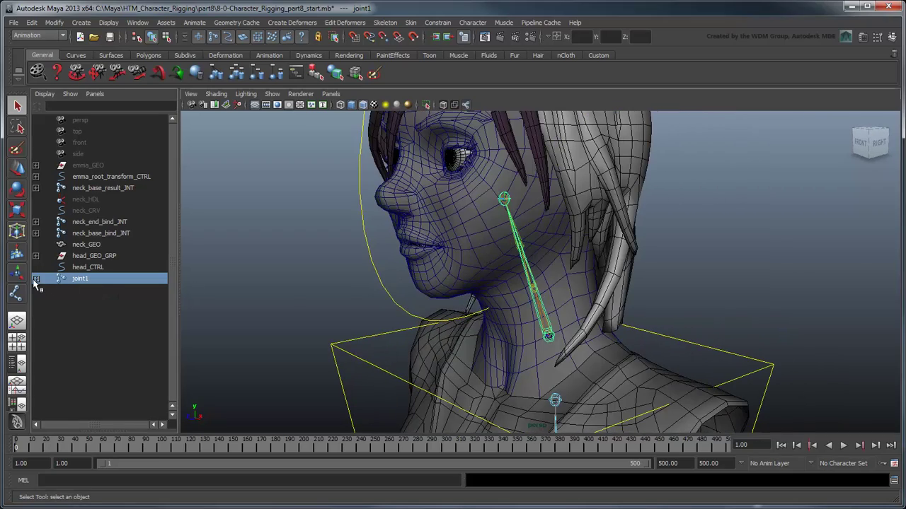
pyautogui.doubleClick(80, 280)
pyautogui.write('ne')
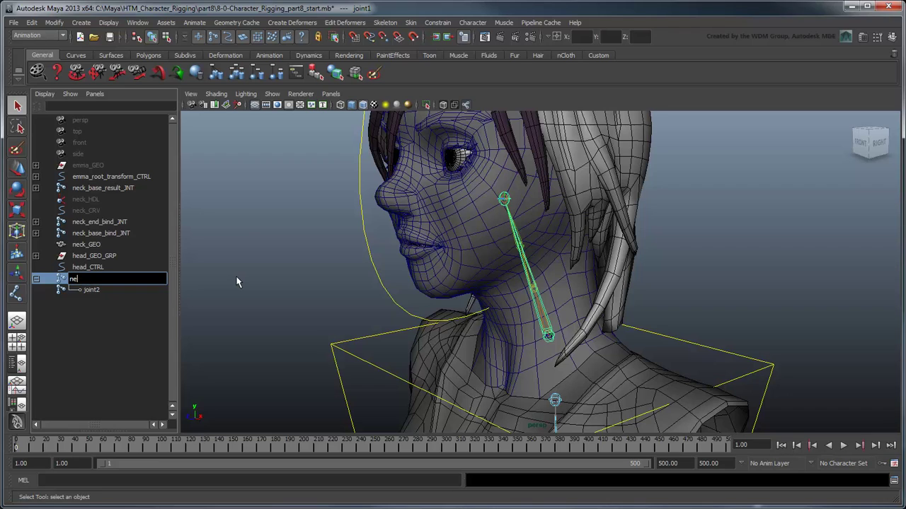
pyautogui.write('ck_base_FK_JNT')
pyautogui.press('Return')
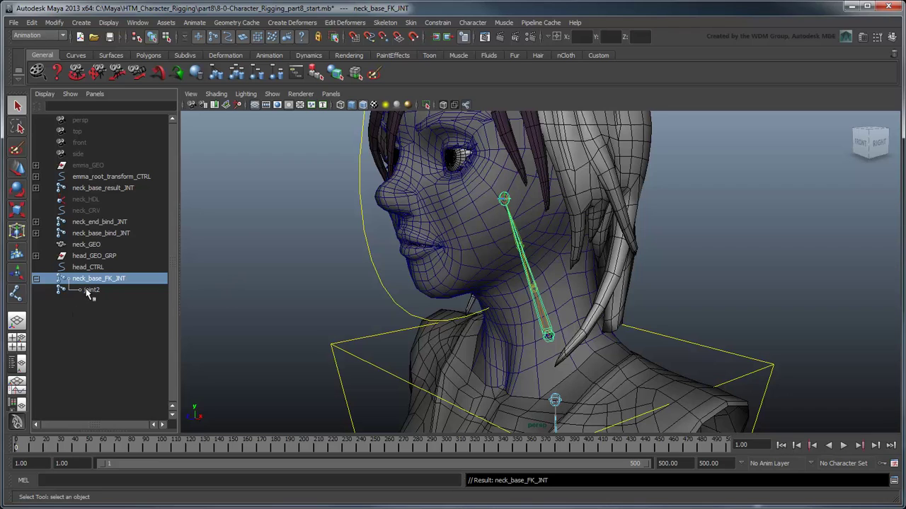
pyautogui.doubleClick(91, 290)
pyautogui.write('neck_end_FK_JNT')
pyautogui.press('Return')
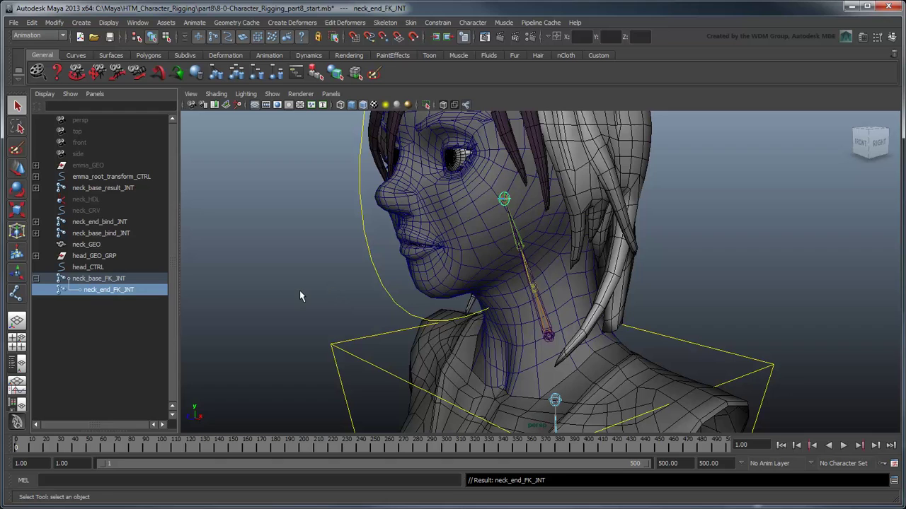
pyautogui.click(132, 279)
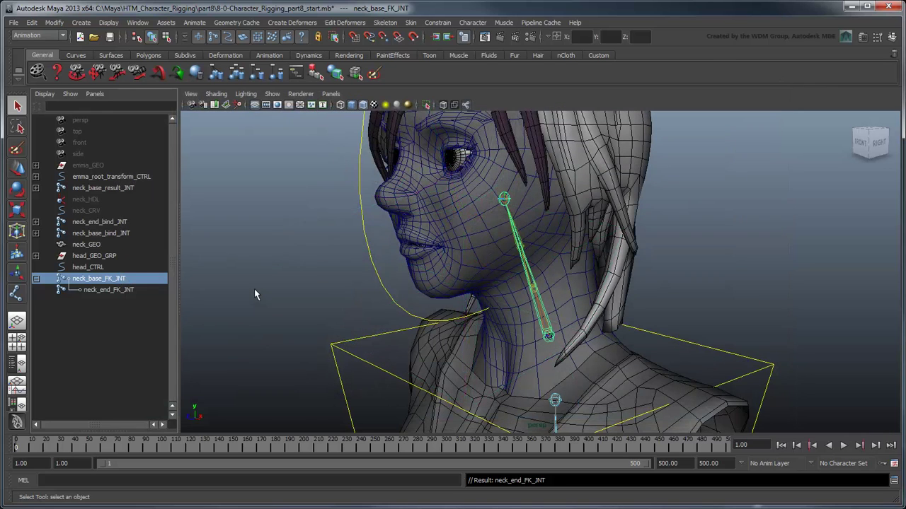
# - Orient the FK neck joints with Y primary, X secondary and X+ world orientation
pyautogui.click(386, 22)
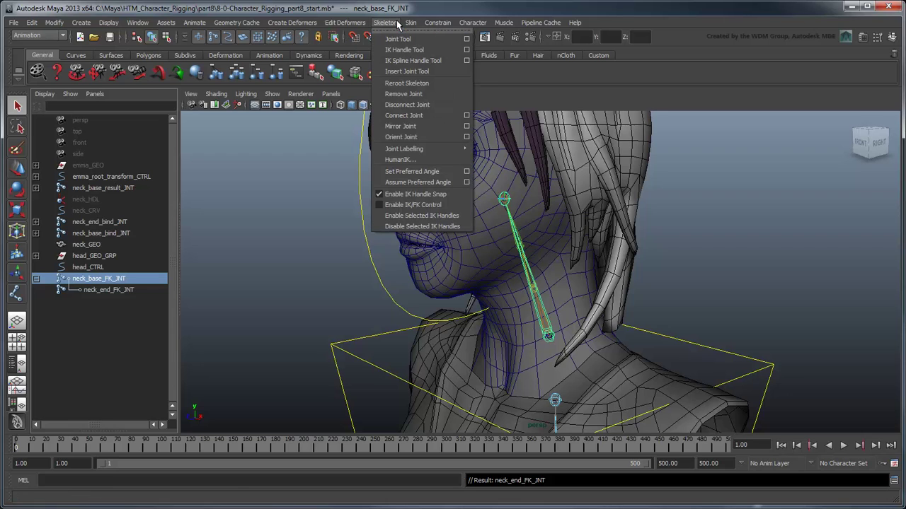
pyautogui.click(467, 137)
pyautogui.click(277, 266)
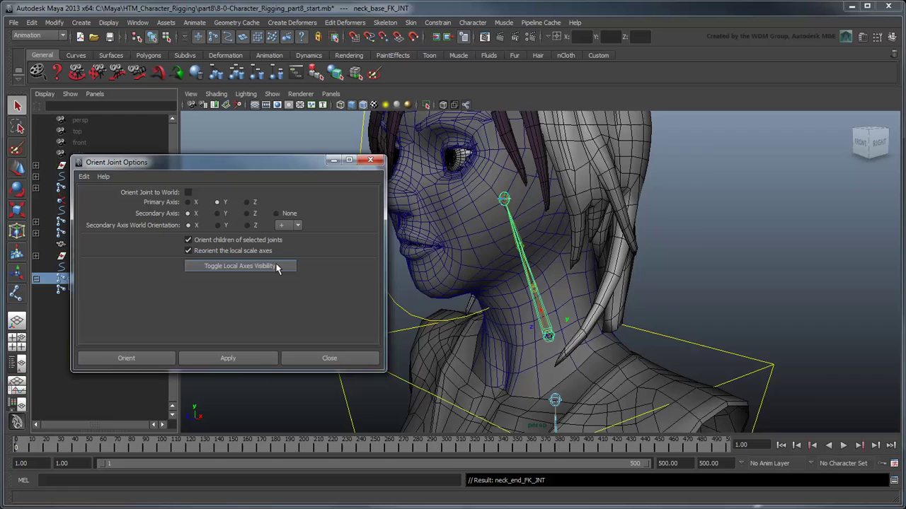
pyautogui.press('f')
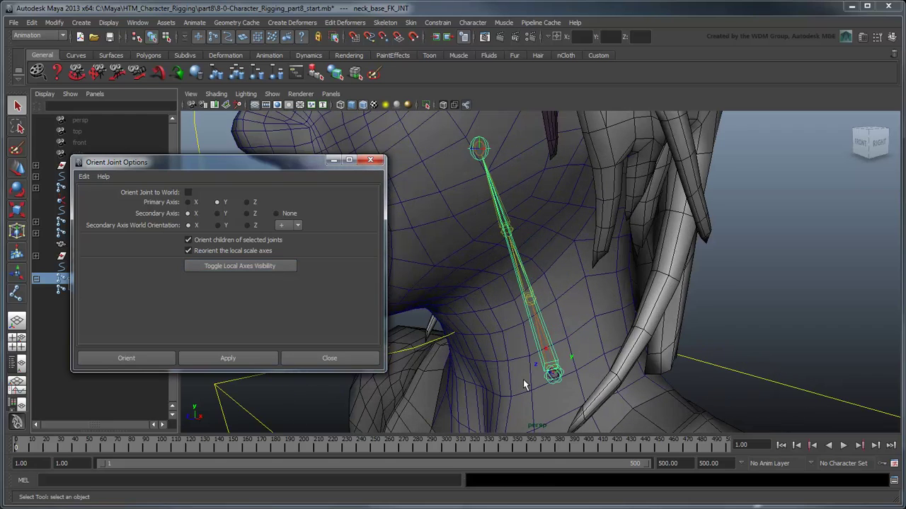
pyautogui.click(252, 354)
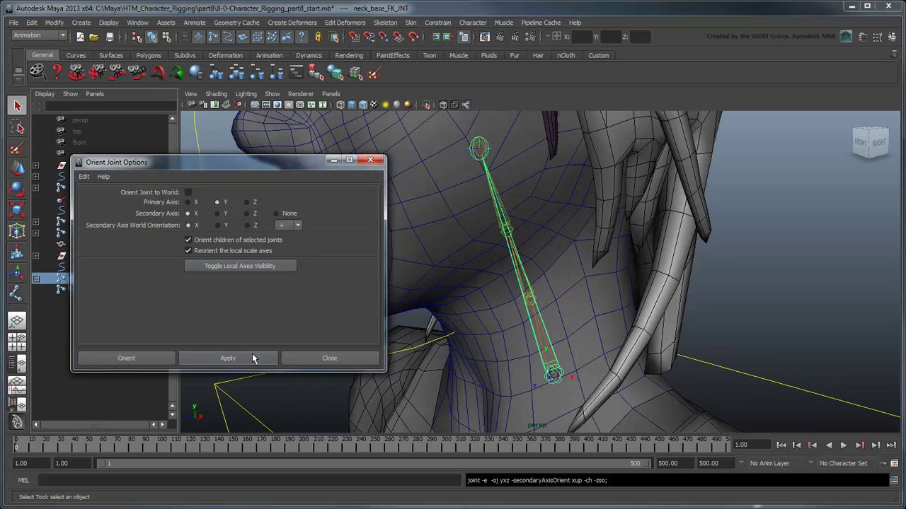
pyautogui.click(271, 267)
pyautogui.click(316, 360)
pyautogui.press('[')
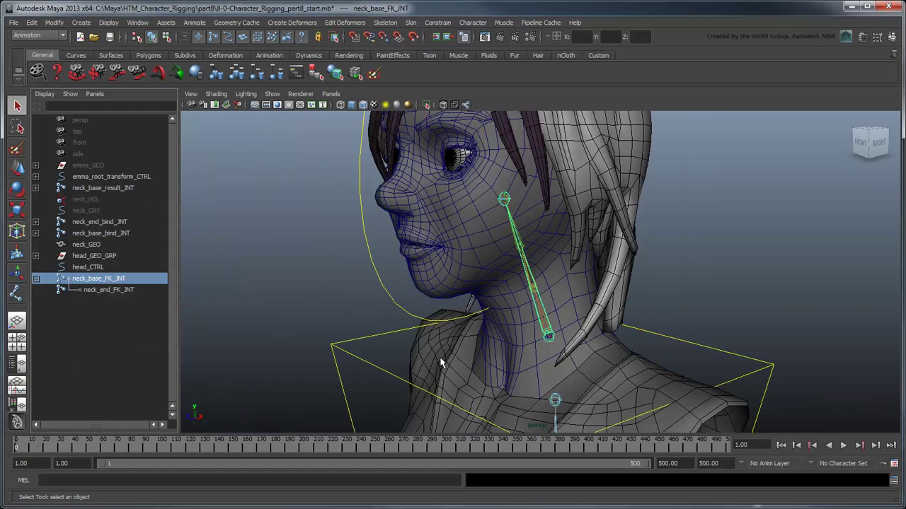
# - Set neck_base_FK_JNT's rotate order to yzx
pyautogui.click(863, 36)
pyautogui.click(765, 241)
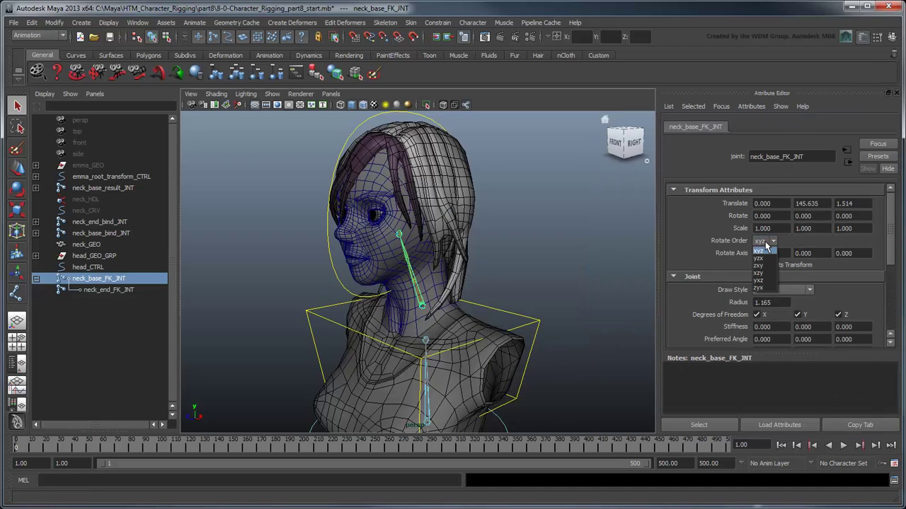
pyautogui.click(765, 259)
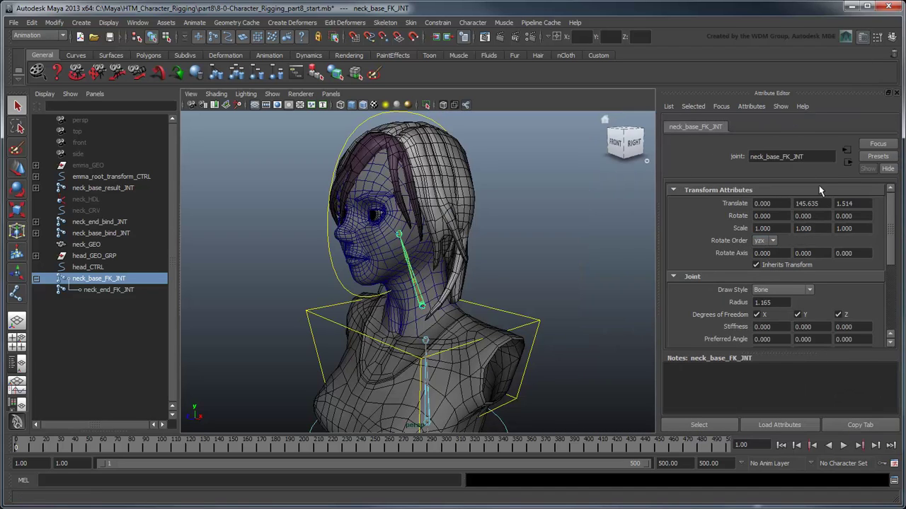
pyautogui.click(890, 92)
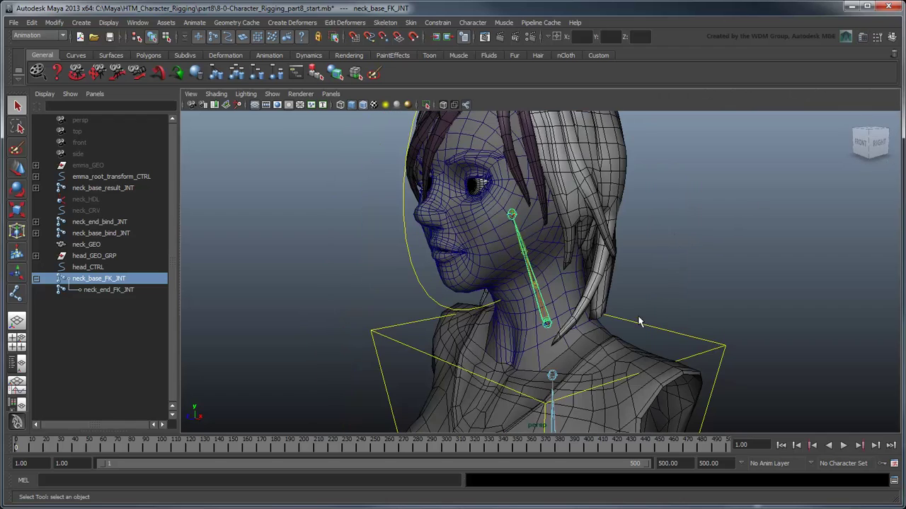
# - Test-rotate neck_base_FK_JNT, then undo back to the rest pose
pyautogui.press('e')
pyautogui.moveTo(576, 315); pyautogui.dragTo(545, 364)
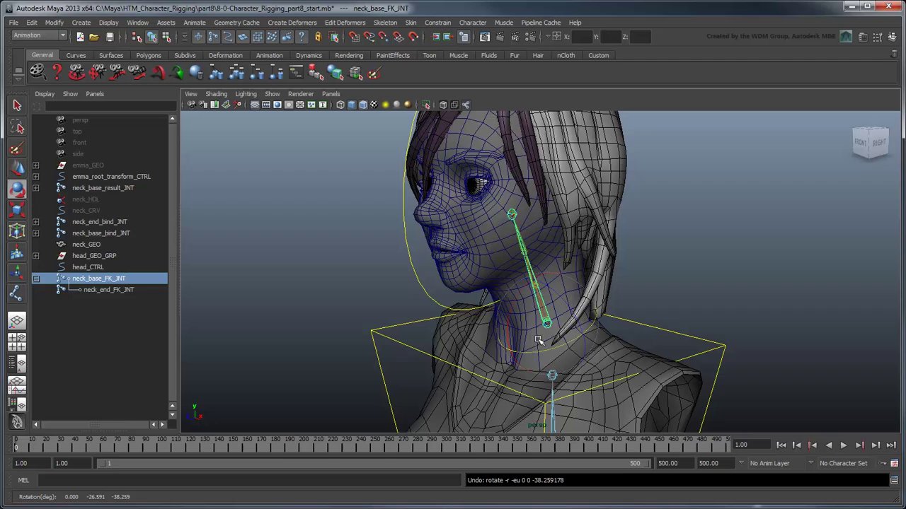
pyautogui.moveTo(537, 342); pyautogui.dragTo(578, 340, button='middle')
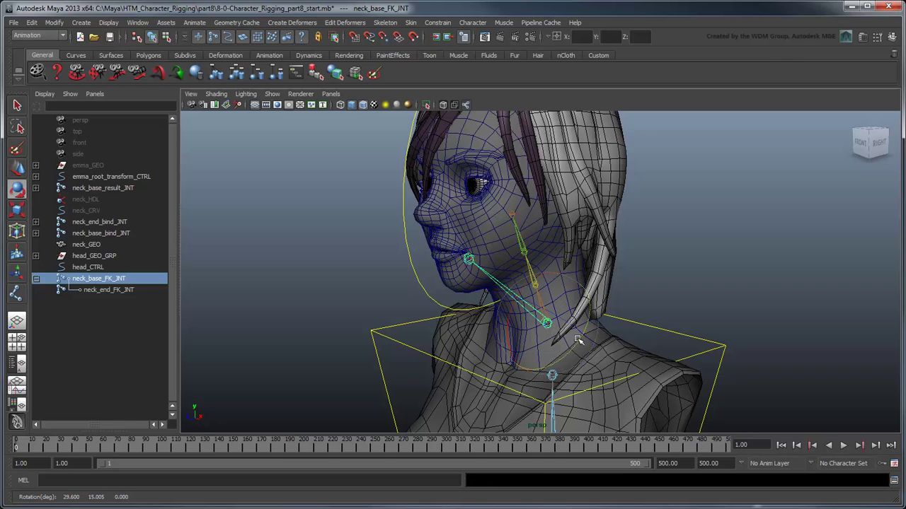
pyautogui.hotkey('ctrl', 'z')
# - Create a new NURBS circle named neck_FK_CTRL
pyautogui.press('q')
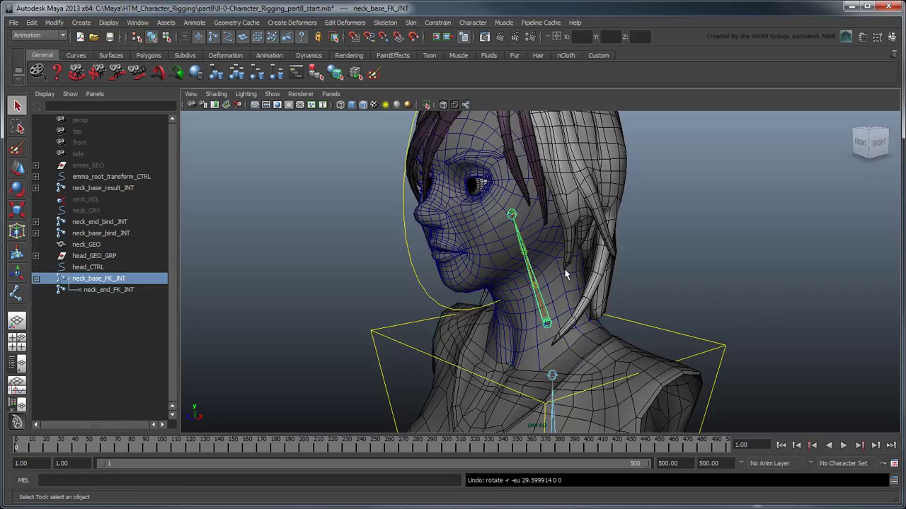
pyautogui.click(85, 23)
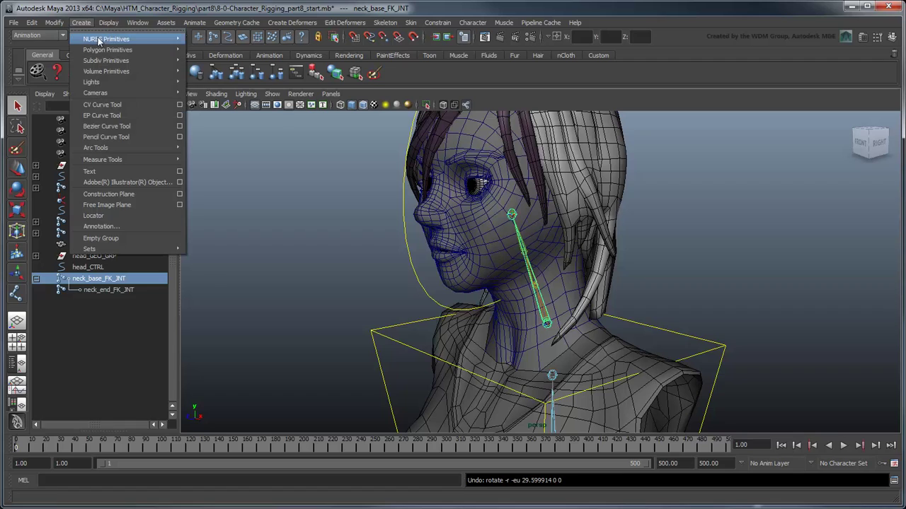
pyautogui.moveTo(133, 40)
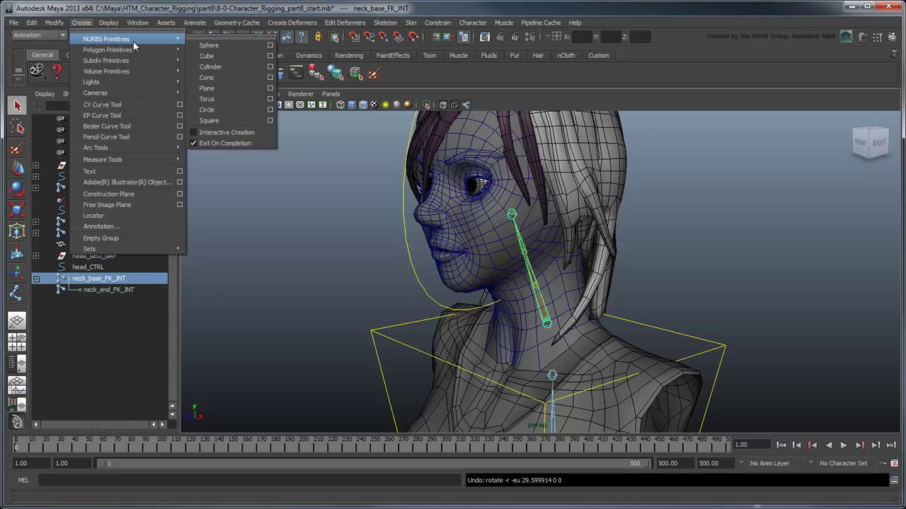
pyautogui.click(216, 110)
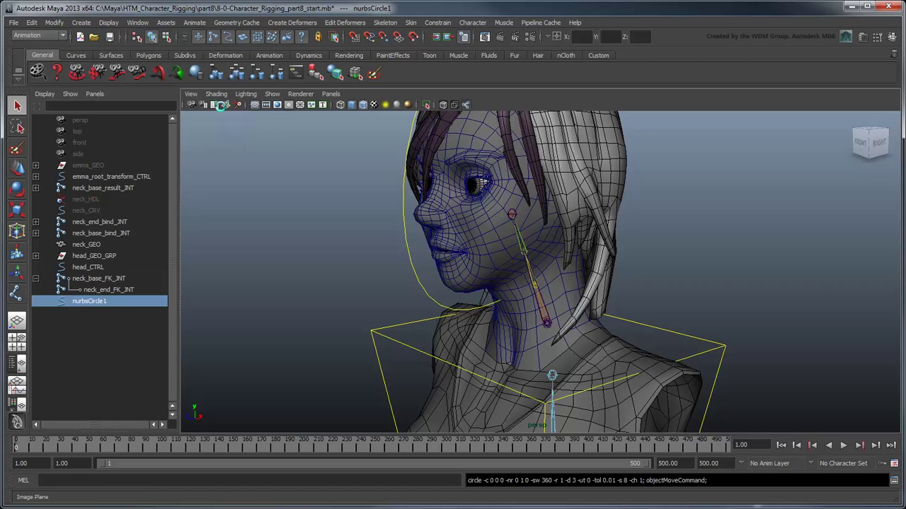
pyautogui.doubleClick(88, 301)
pyautogui.write('neck_FK_CTR')
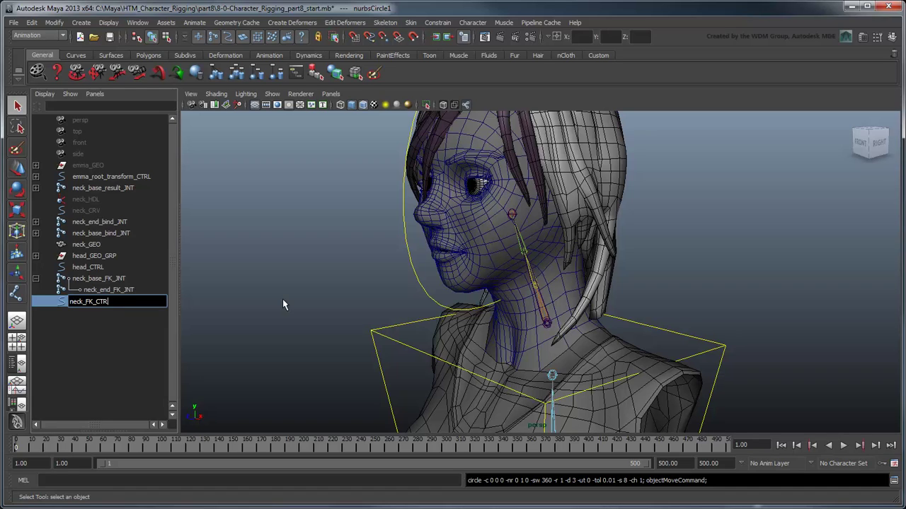
pyautogui.write('L')
pyautogui.press('Return')
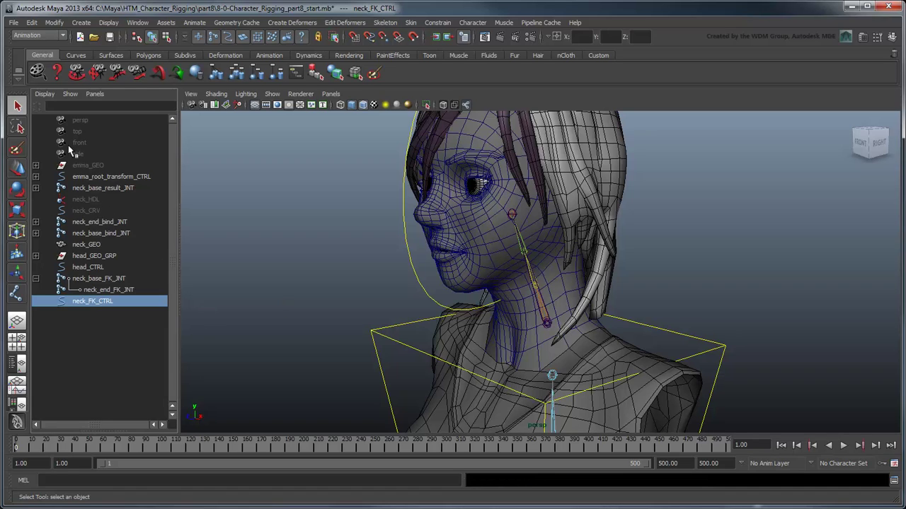
# - Parent neck_FK_CTRLShape directly under neck_base_FK_JNT using 'parent -r -s'
pyautogui.click(46, 94)
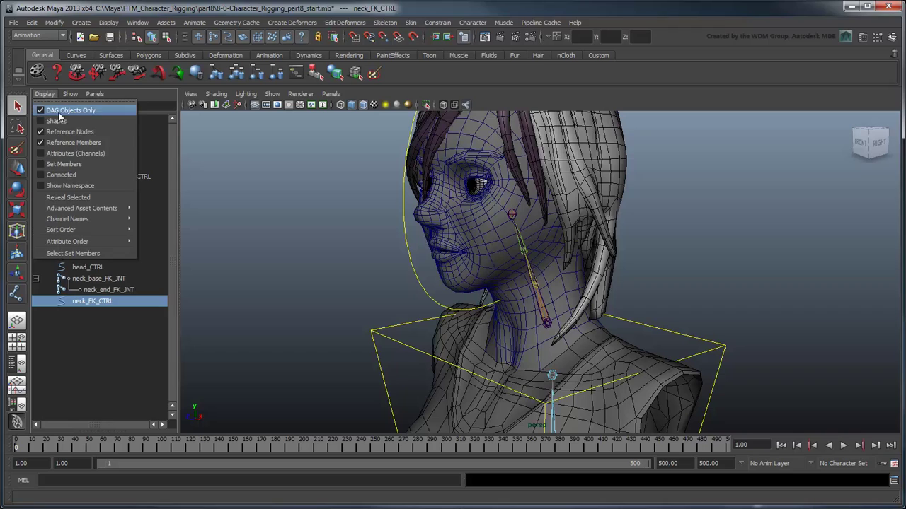
pyautogui.click(56, 121)
pyautogui.click(36, 301)
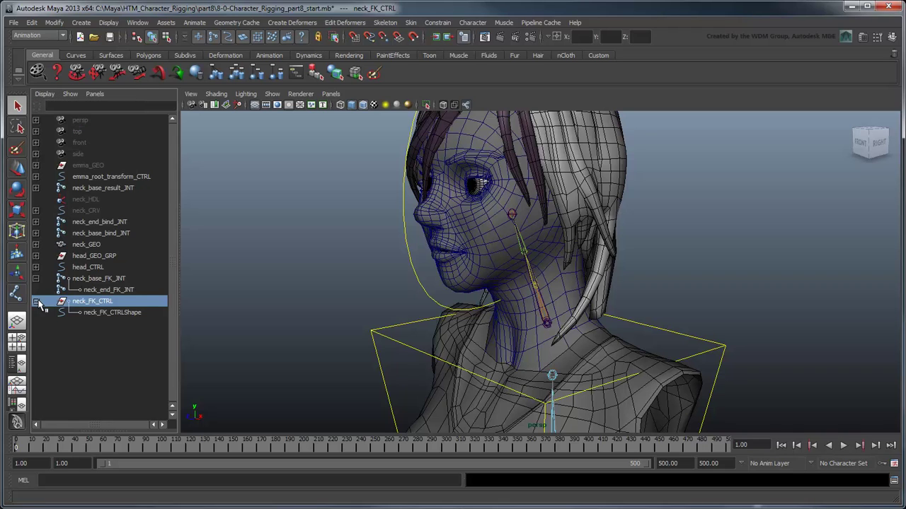
pyautogui.click(114, 313)
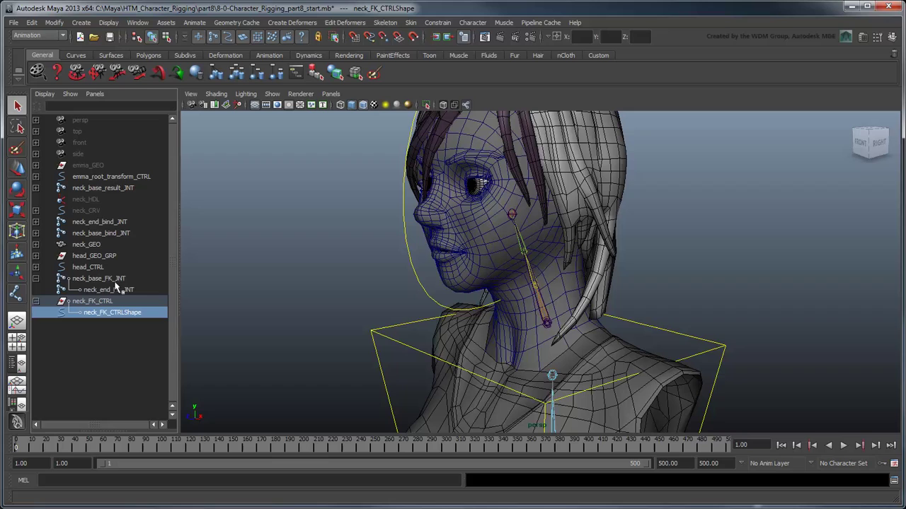
pyautogui.keyDown('ctrl'); pyautogui.click(120, 280); pyautogui.keyUp('ctrl')
pyautogui.click(181, 481)
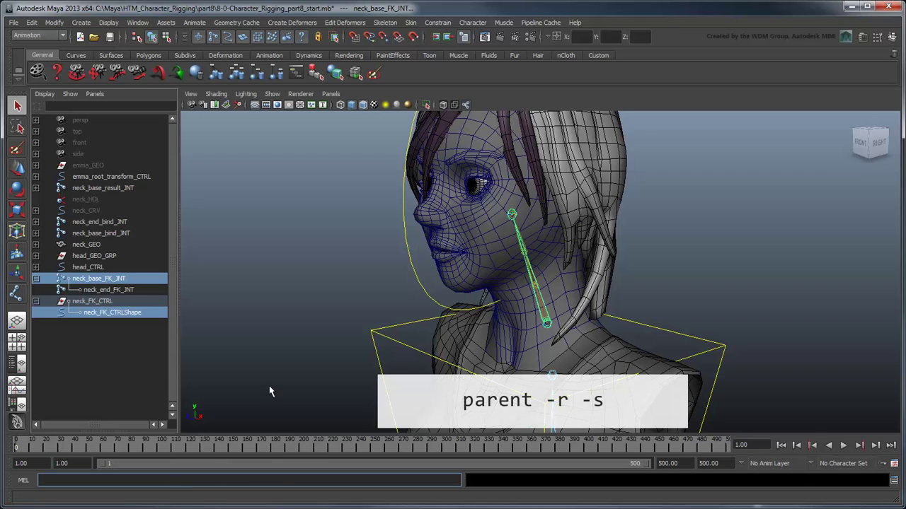
pyautogui.write('parent -r -s')
pyautogui.press('Return')
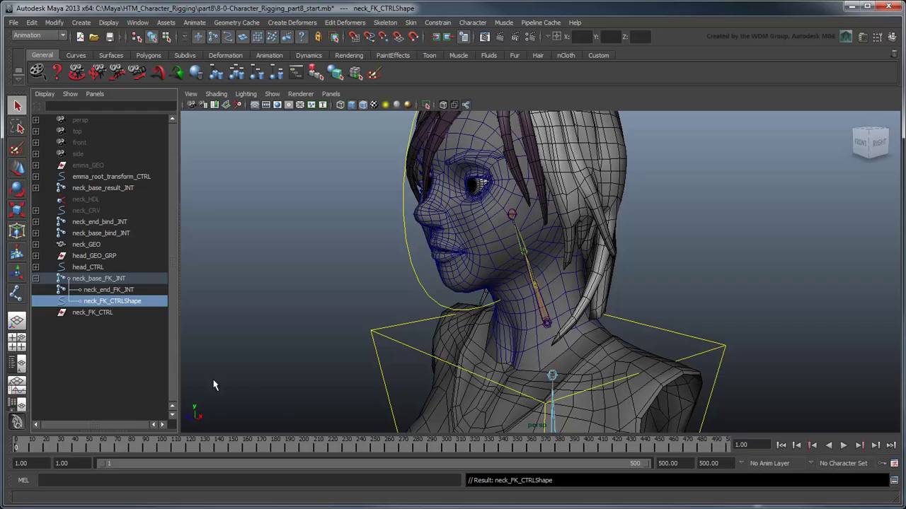
# - Delete the empty neck_FK_CTRL transform and select neck_base_FK_JNT
pyautogui.click(105, 313)
pyautogui.press('Delete')
pyautogui.click(99, 278)
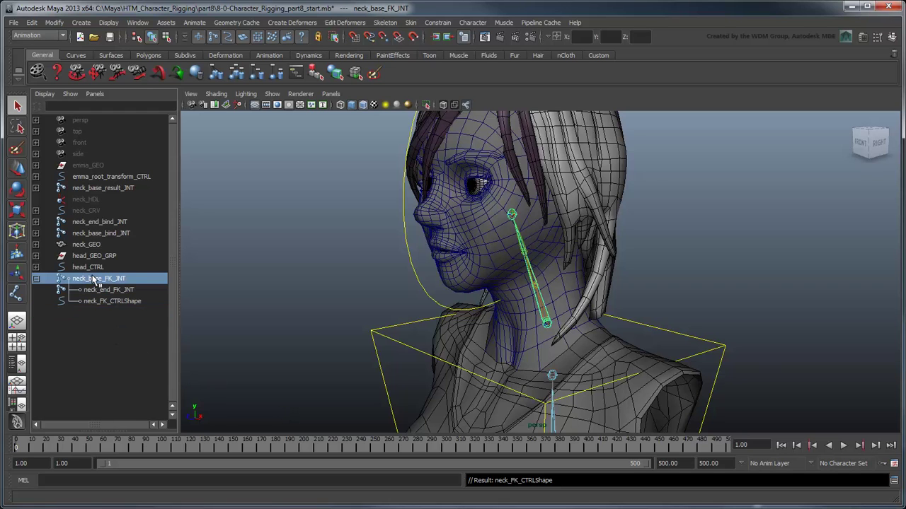
# - Hide joints in the viewport and select all of the neck circle's CVs
pyautogui.press('f')
pyautogui.keyDown('alt'); pyautogui.moveTo(570, 364); pyautogui.dragTo(508, 286); pyautogui.keyUp('alt')
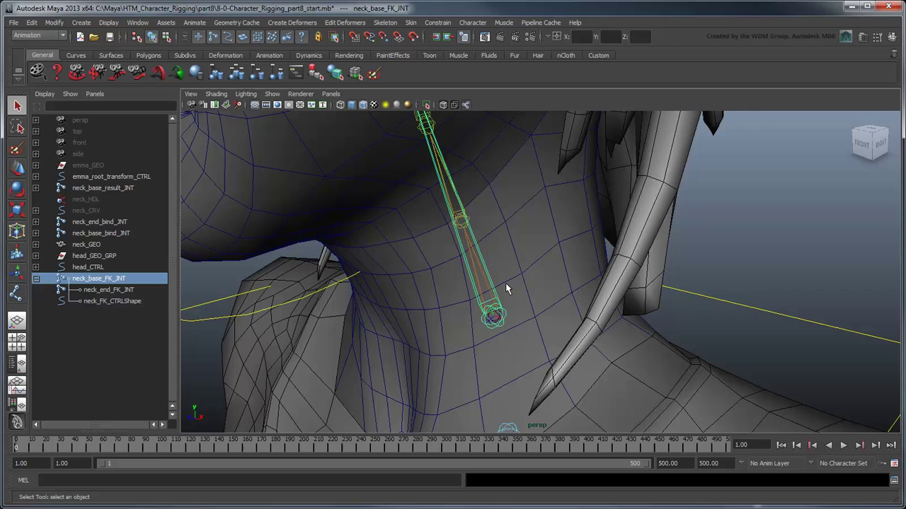
pyautogui.press('4')
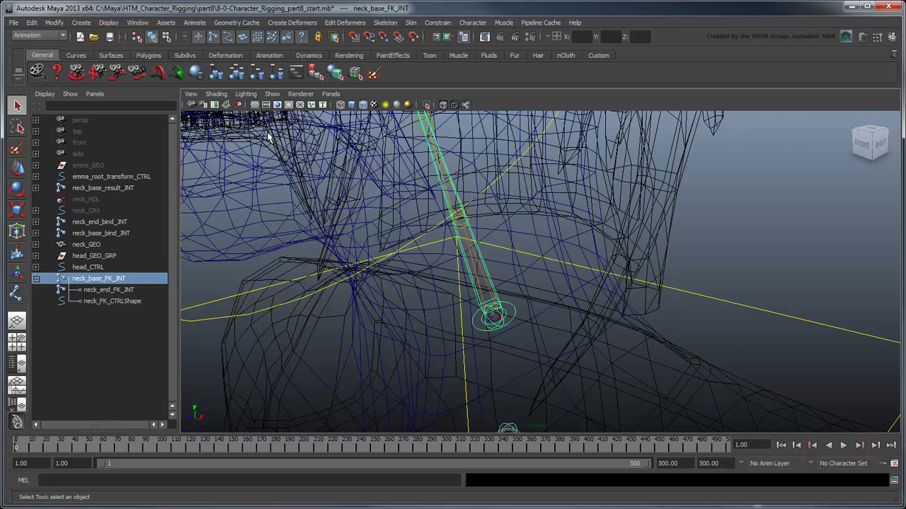
pyautogui.click(271, 95)
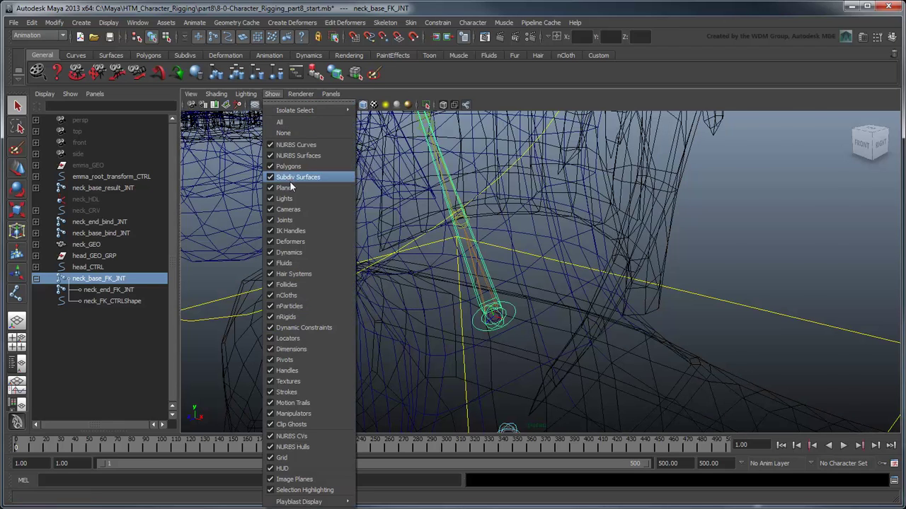
pyautogui.click(299, 220)
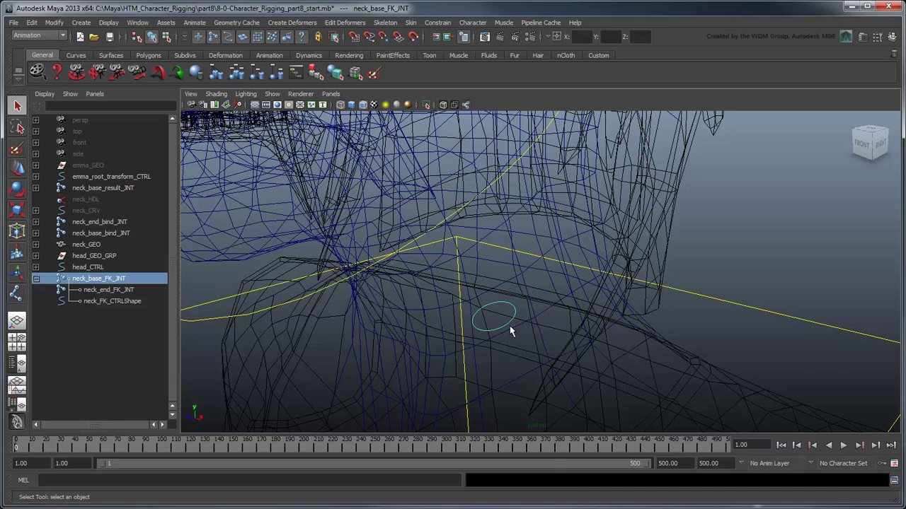
pyautogui.moveTo(510, 326); pyautogui.dragTo(446, 323, button='right')
pyautogui.moveTo(439, 286)
pyautogui.mouseDown()
pyautogui.moveTo(566, 359)
pyautogui.moveTo(558, 347)
pyautogui.mouseUp()
# - Scale the CVs up and raise them so the circle rings the neck
pyautogui.press('5')
pyautogui.press('r')
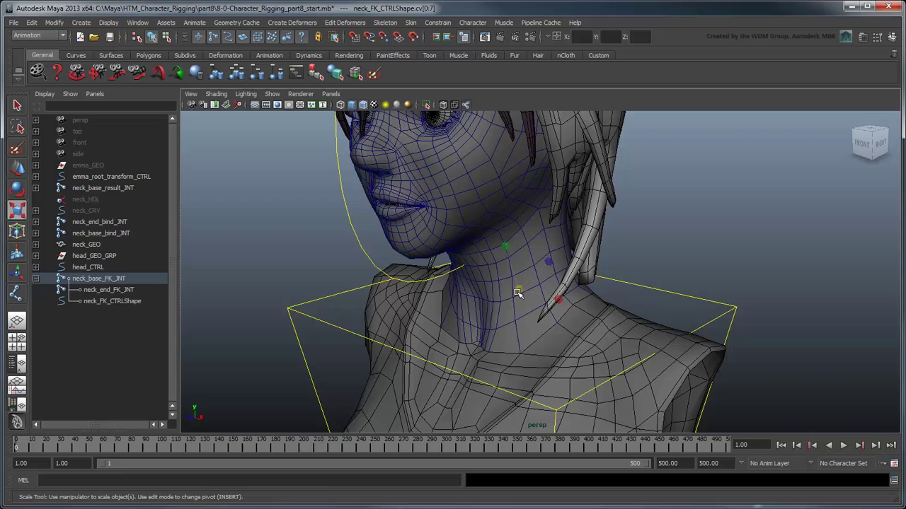
pyautogui.moveTo(576, 313); pyautogui.dragTo(635, 322)
pyautogui.press('w')
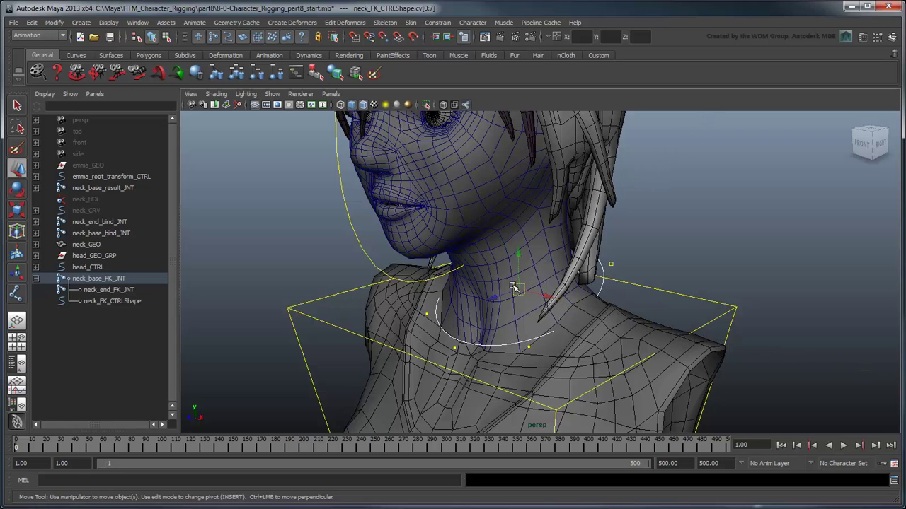
pyautogui.moveTo(518, 263); pyautogui.dragTo(395, 235)
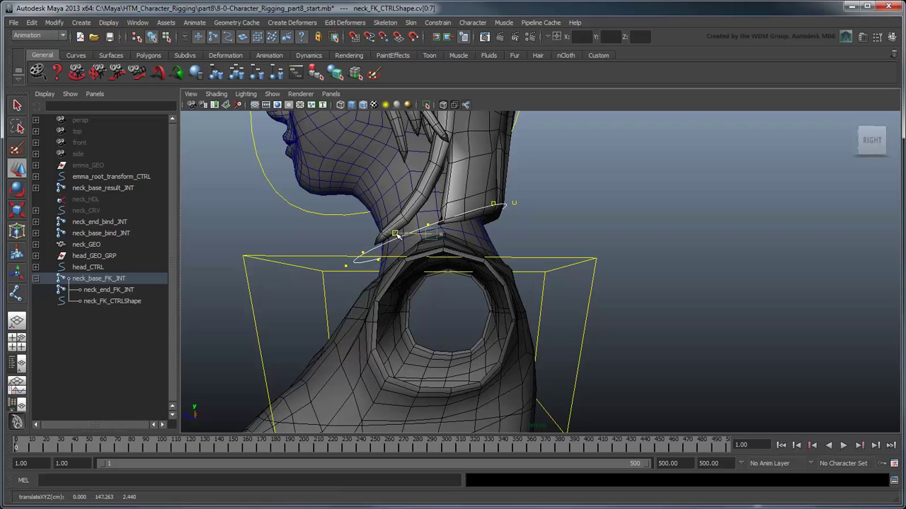
pyautogui.click(564, 235)
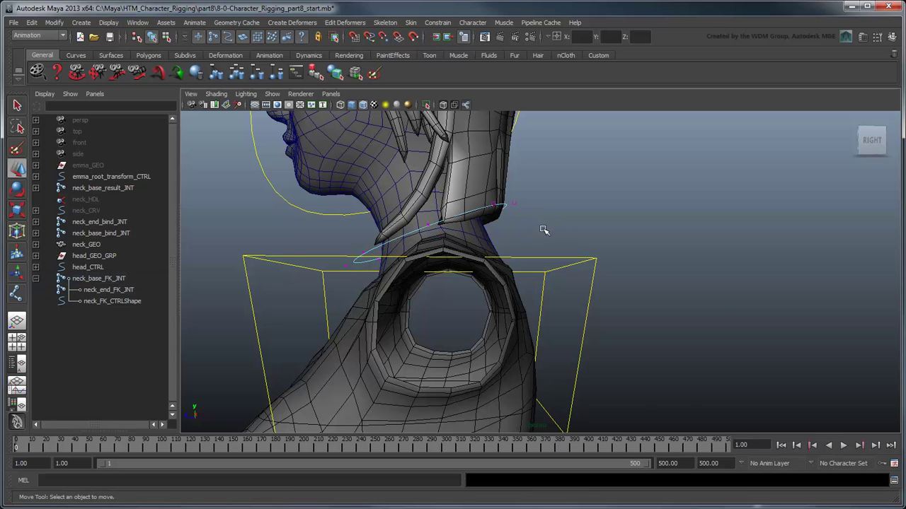
pyautogui.keyDown('alt'); pyautogui.moveTo(542, 228); pyautogui.dragTo(594, 238); pyautogui.keyUp('alt')
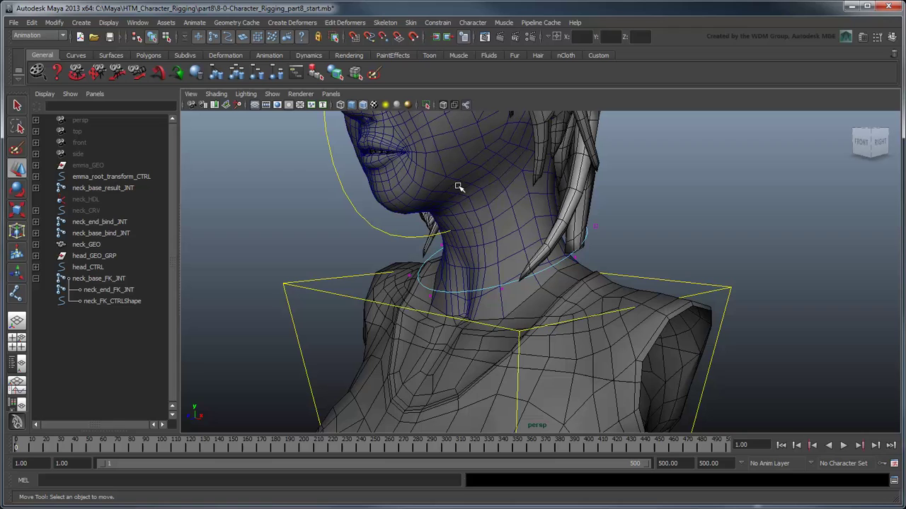
# - Turn joint display back on and select neck_base_FK_JNT and neck_end_FK_JNT
pyautogui.click(271, 94)
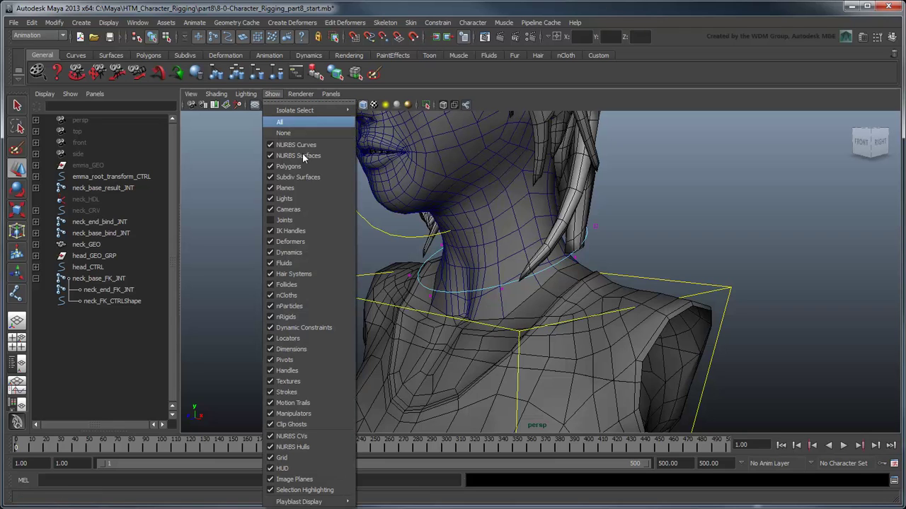
pyautogui.click(307, 220)
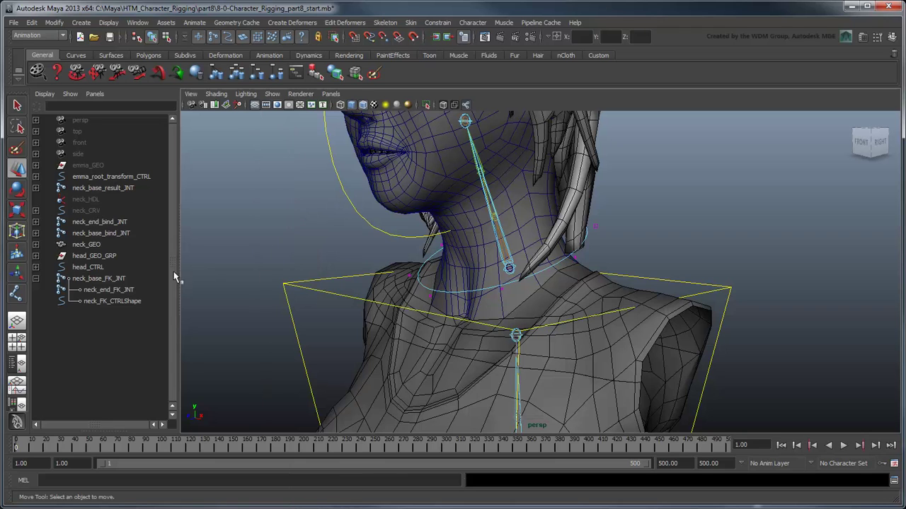
pyautogui.click(116, 280)
pyautogui.keyDown('shift'); pyautogui.click(117, 290); pyautogui.keyUp('shift')
# - Add the selected neck FK joints to the torso_FK_LYR display layer
pyautogui.press('q')
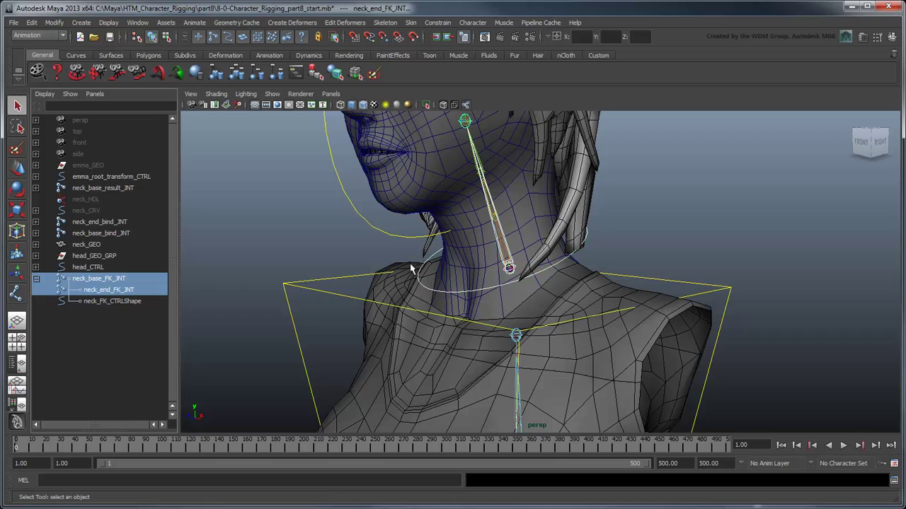
pyautogui.click(891, 37)
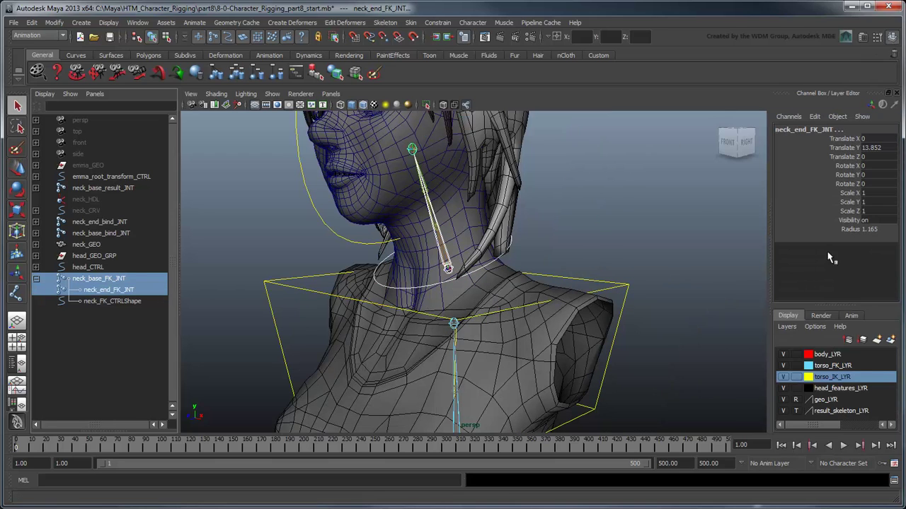
pyautogui.click(832, 368)
pyautogui.rightClick(804, 368)
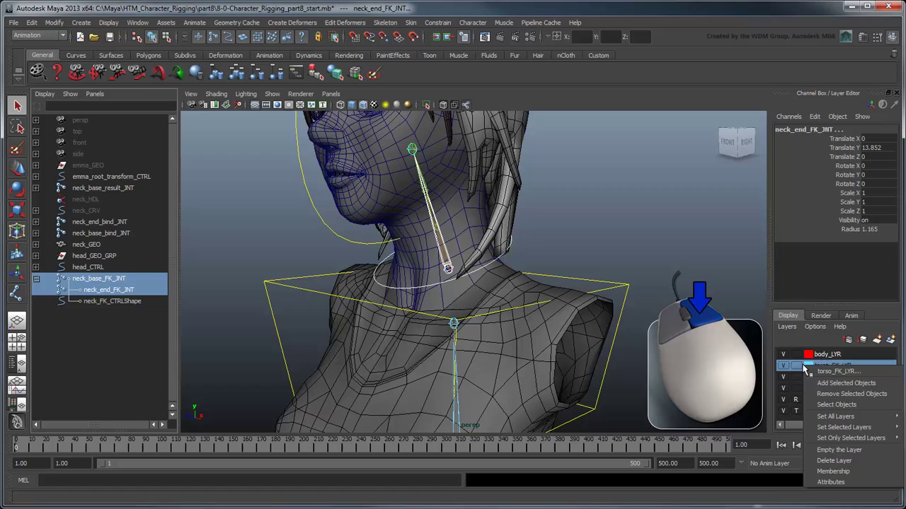
pyautogui.click(852, 384)
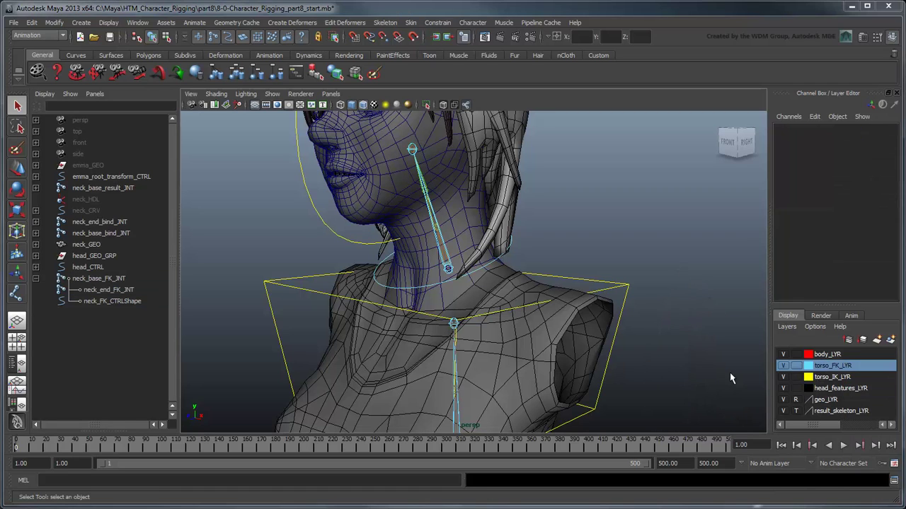
# - Rename the layers to torso_head_FK_LYR and torso_head_IK_LYR, then hide the Channel Box/Layer Editor
pyautogui.doubleClick(823, 365)
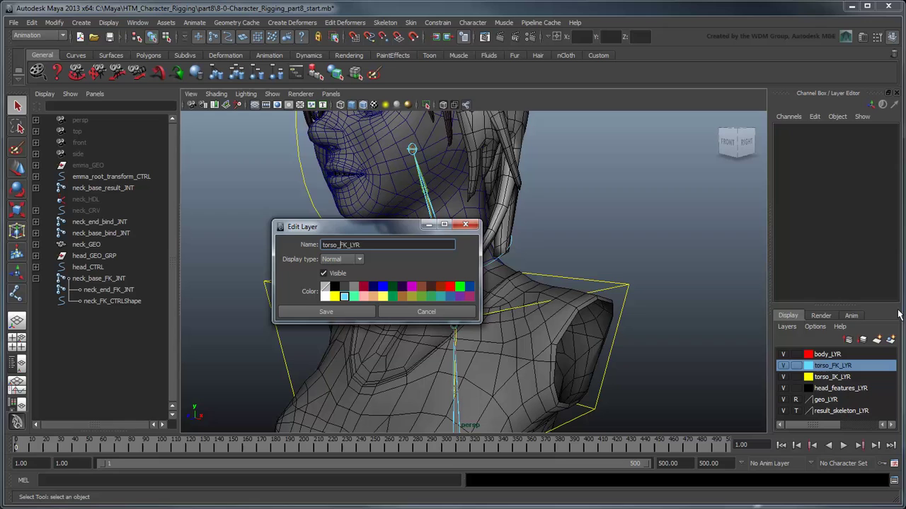
pyautogui.write('head_')
pyautogui.click(369, 307)
pyautogui.click(821, 378)
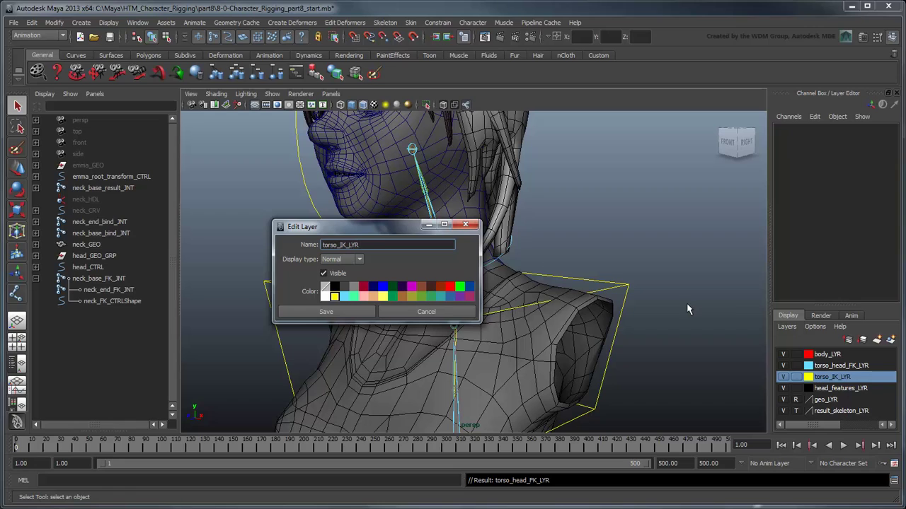
pyautogui.write('head_')
pyautogui.click(367, 311)
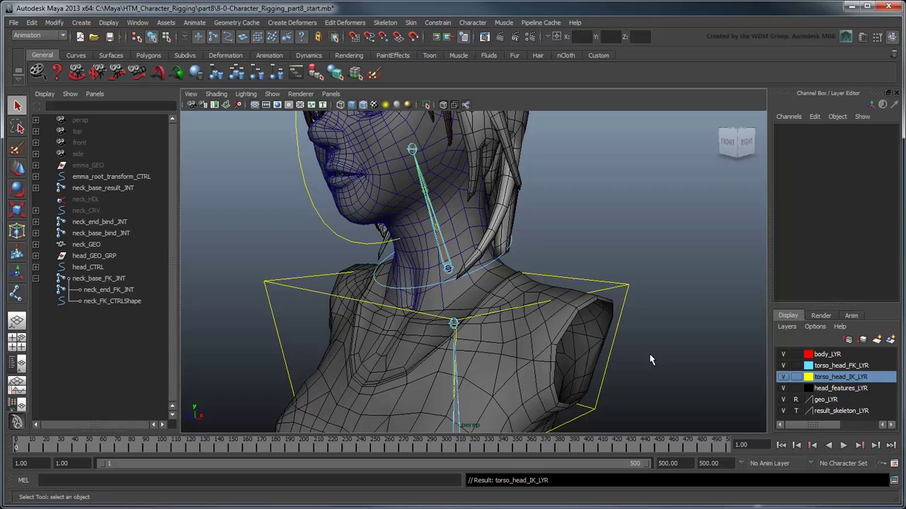
pyautogui.click(896, 94)
# - Test-rotate neck_base_FK_JNT, then undo the rotation
pyautogui.click(577, 340)
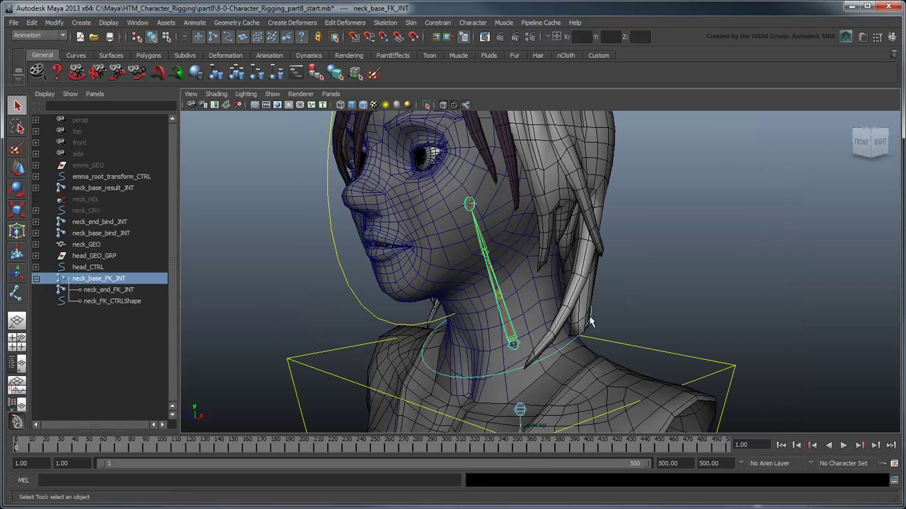
pyautogui.press('e')
pyautogui.moveTo(488, 313); pyautogui.dragTo(480, 340)
pyautogui.hotkey('ctrl', 'z')
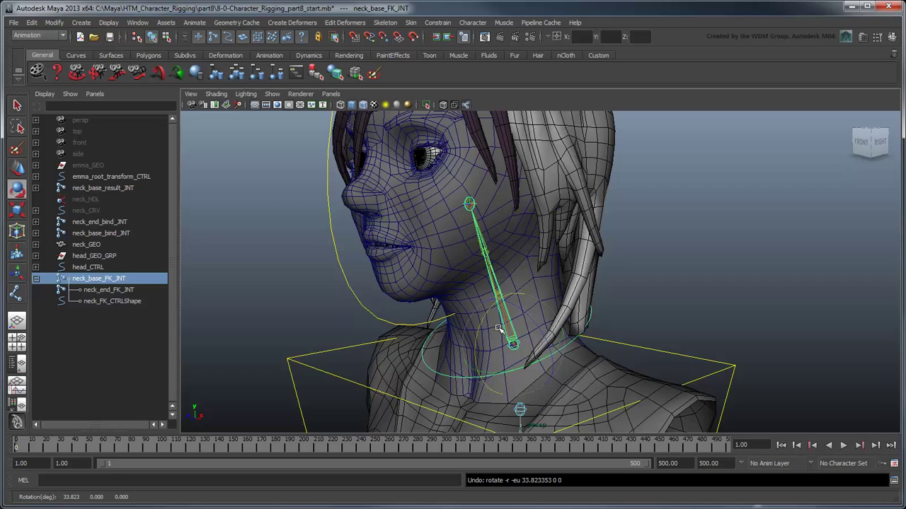
# - Group head_CTRL with Ctrl+G and name the new group head_GRP
pyautogui.click(86, 268)
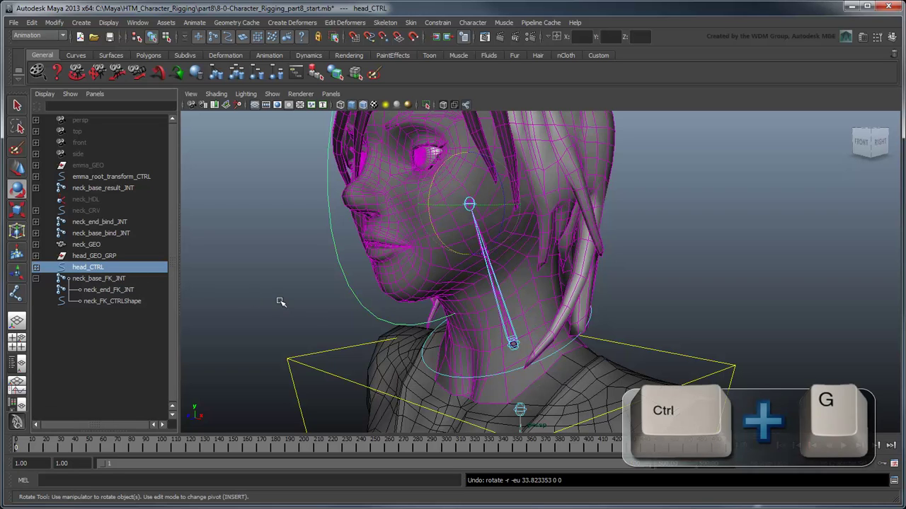
pyautogui.hotkey('ctrl', 'g')
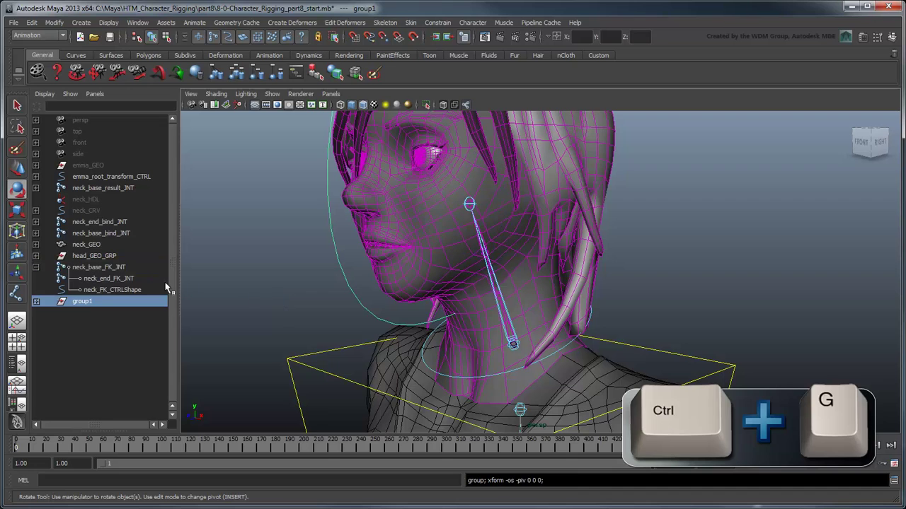
pyautogui.doubleClick(84, 303)
pyautogui.write('head')
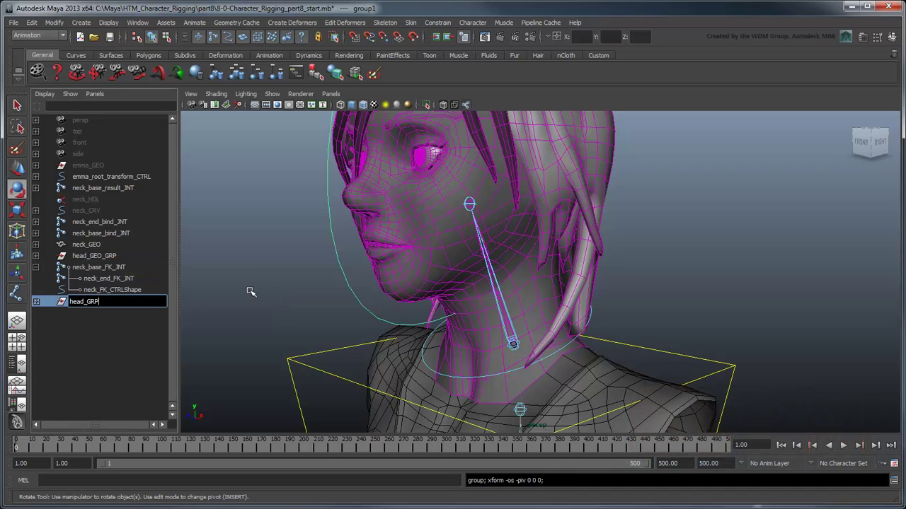
pyautogui.write('_GRP')
pyautogui.press('Return')
# - Snap head_GRP's pivot onto the top neck FK joint with point snapping
pyautogui.press('Insert')
pyautogui.scroll(3, 467, 234)
pyautogui.keyDown('alt'); pyautogui.moveTo(467, 233); pyautogui.dragTo(474, 257); pyautogui.keyUp('alt')
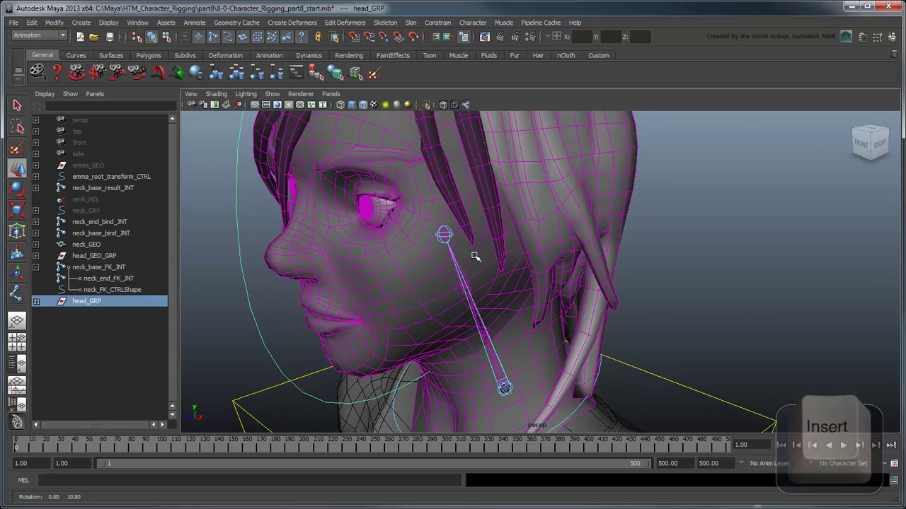
pyautogui.press('v')
pyautogui.moveTo(452, 253); pyautogui.dragTo(444, 236, button='middle')
pyautogui.moveTo(477, 263)
pyautogui.keyDown('alt'); pyautogui.mouseDown()
pyautogui.moveTo(574, 269)
pyautogui.moveTo(486, 264)
pyautogui.moveTo(516, 265)
pyautogui.moveTo(498, 268)
pyautogui.mouseUp(); pyautogui.keyUp('alt')
pyautogui.press('4')
pyautogui.press('5')
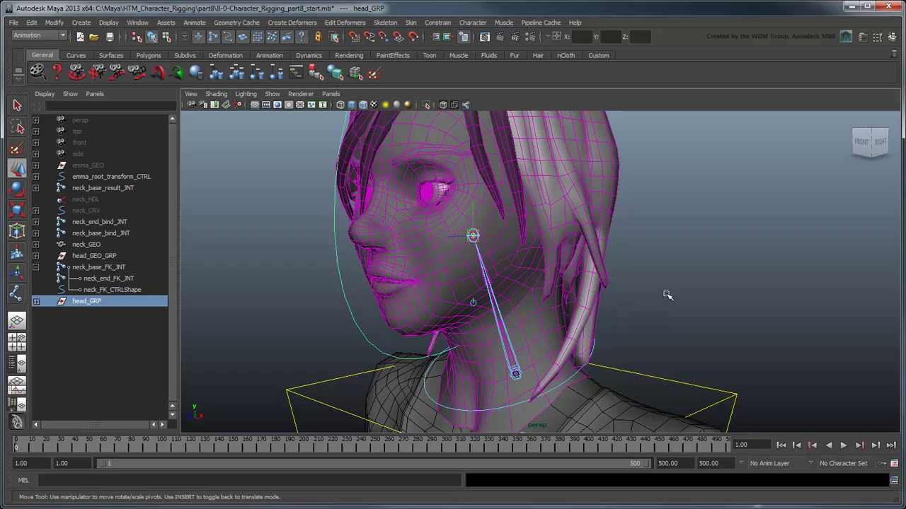
# - Parent-constrain head_GRP to neck_end_FK_JNT and rotate the neck to confirm the head follows
pyautogui.press('q')
pyautogui.press('z')
pyautogui.press('z')
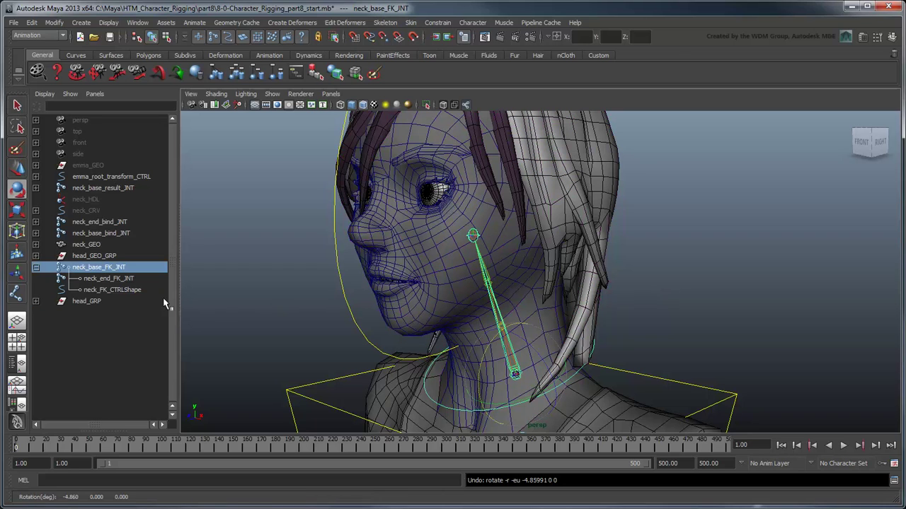
pyautogui.click(124, 278)
pyautogui.keyDown('ctrl'); pyautogui.click(105, 301); pyautogui.keyUp('ctrl')
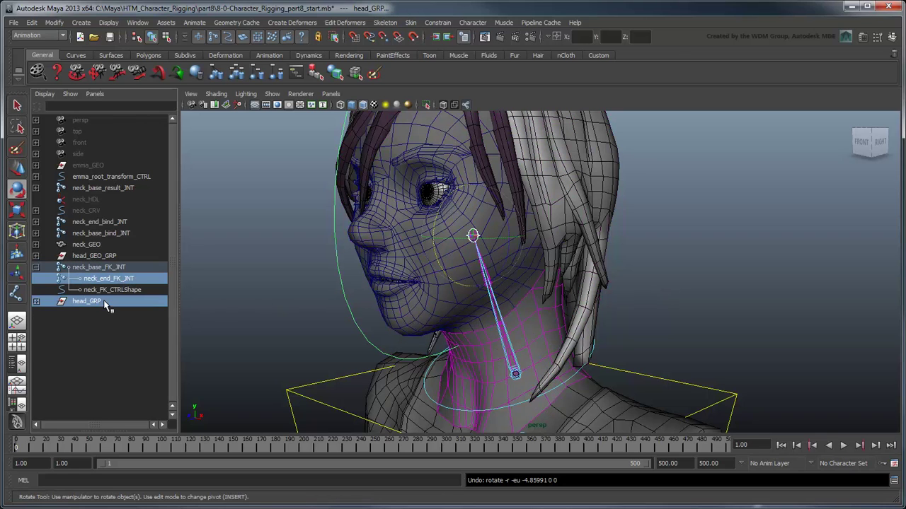
pyautogui.press('e')
pyautogui.click(437, 22)
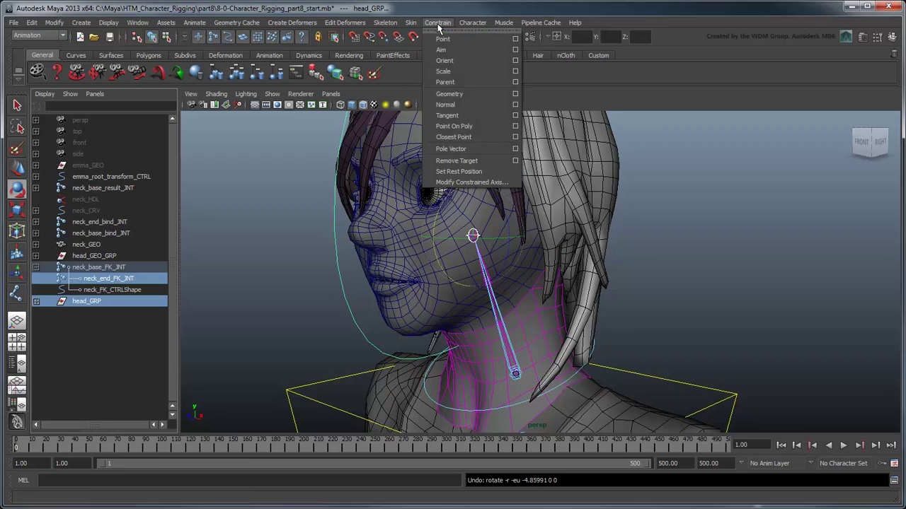
pyautogui.click(446, 82)
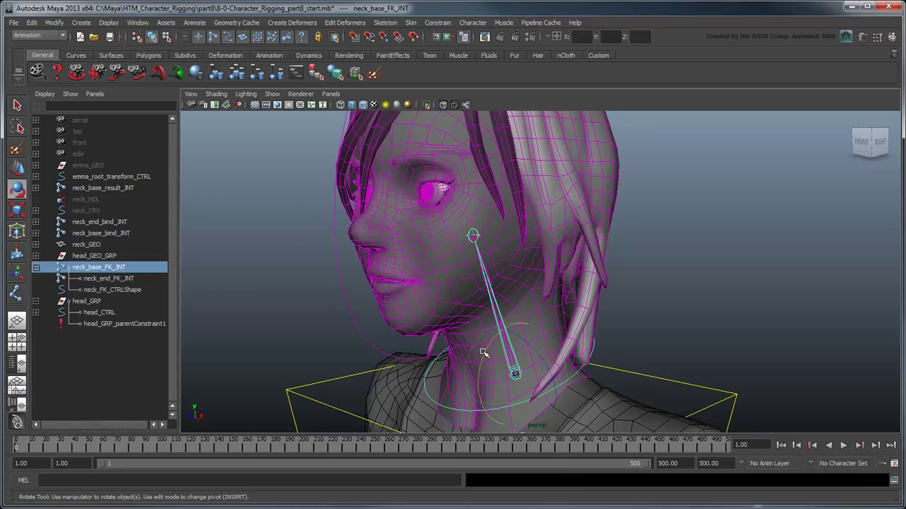
pyautogui.moveTo(481, 352)
pyautogui.mouseDown()
pyautogui.moveTo(463, 379)
pyautogui.moveTo(503, 328)
pyautogui.moveTo(478, 367)
pyautogui.mouseUp()
pyautogui.click(628, 350)
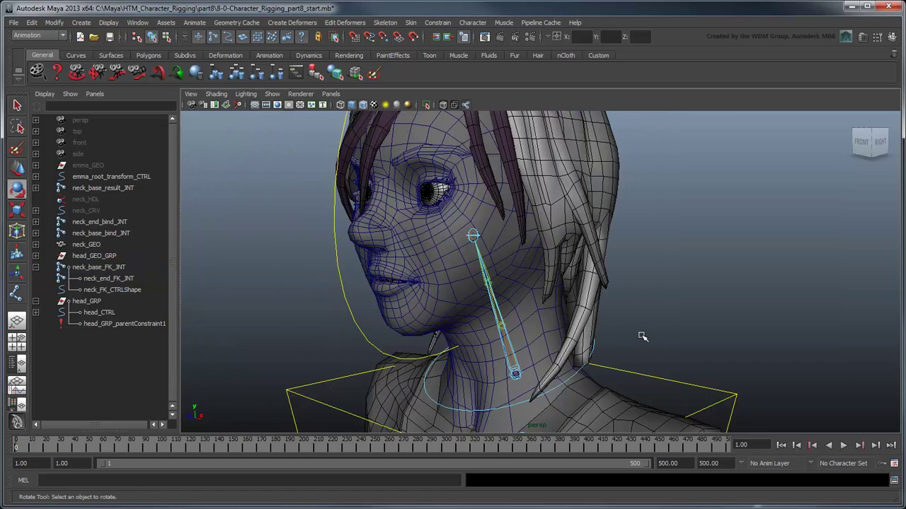
# - Rename neck_base_FK_JNT to neck_base_FK_CTRL in the Outliner
pyautogui.doubleClick(107, 269)
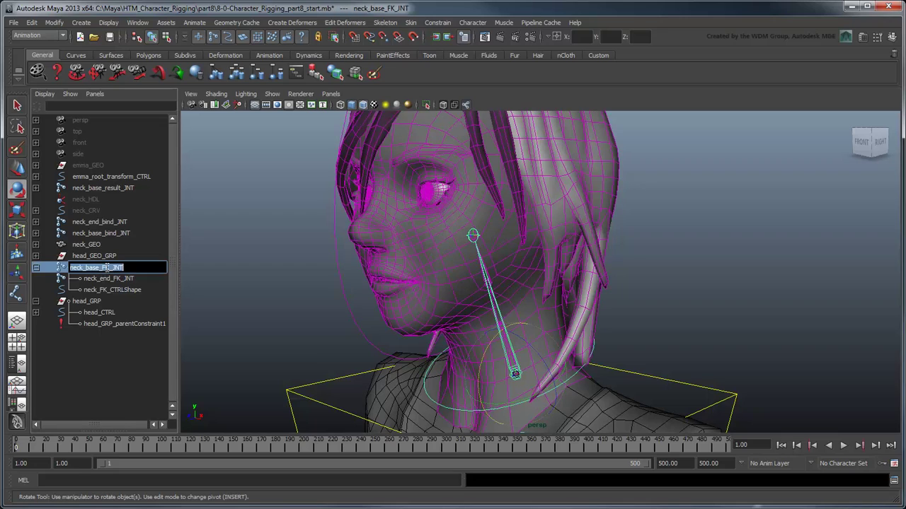
pyautogui.click(130, 269)
pyautogui.write('CTR')
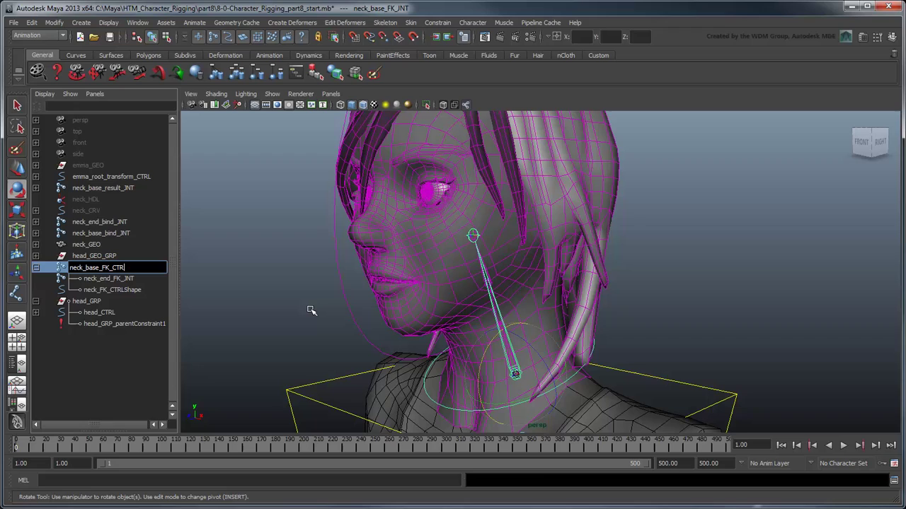
pyautogui.write('L')
pyautogui.press('Return')
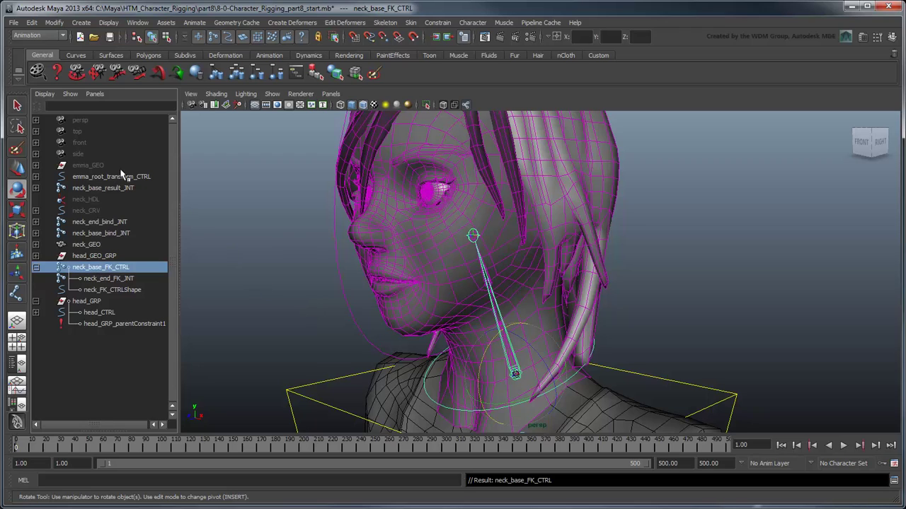
# - Hide shape nodes in the Outliner and collapse head_GRP and neck_base_FK_CTRL
pyautogui.click(44, 95)
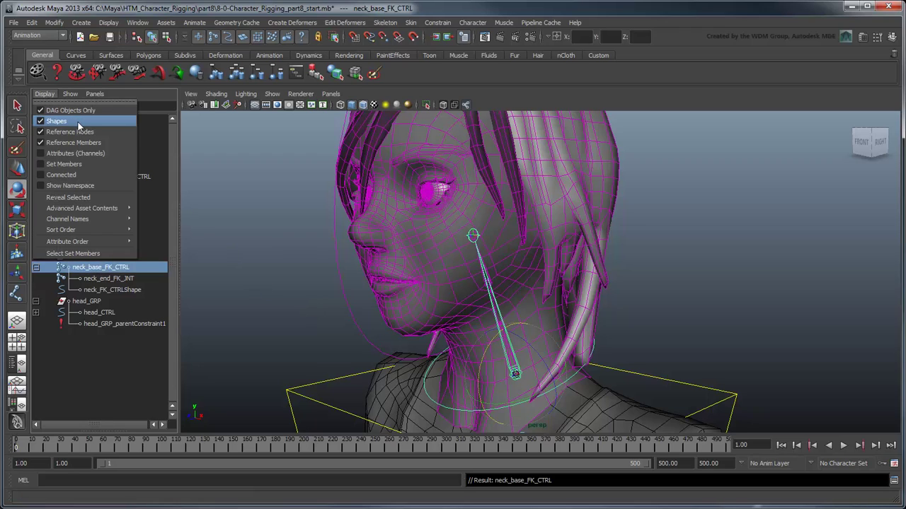
pyautogui.click(53, 121)
pyautogui.click(35, 290)
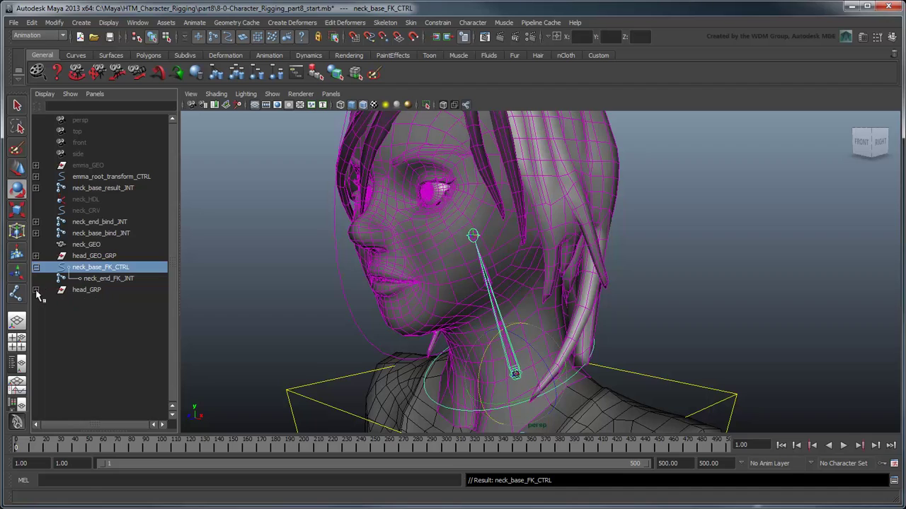
pyautogui.click(35, 267)
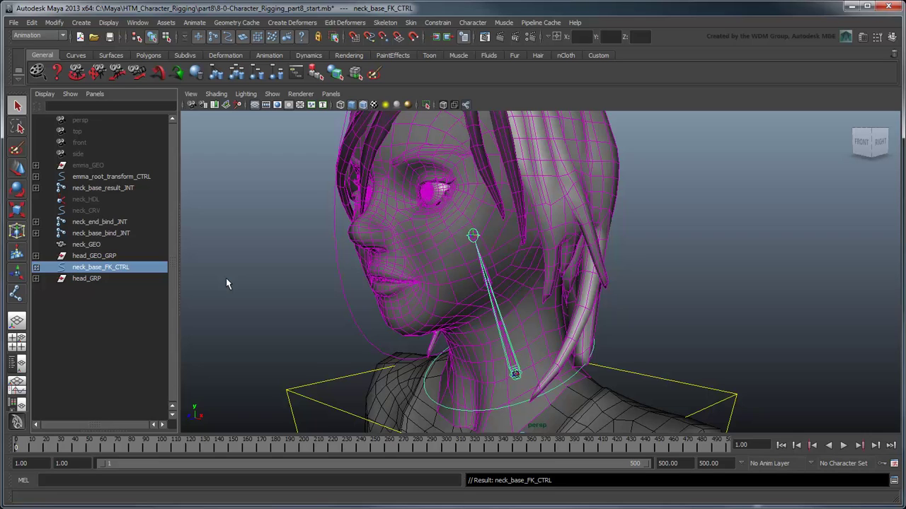
# - Load neck_CRV's node network into the Node Editor
pyautogui.click(106, 210)
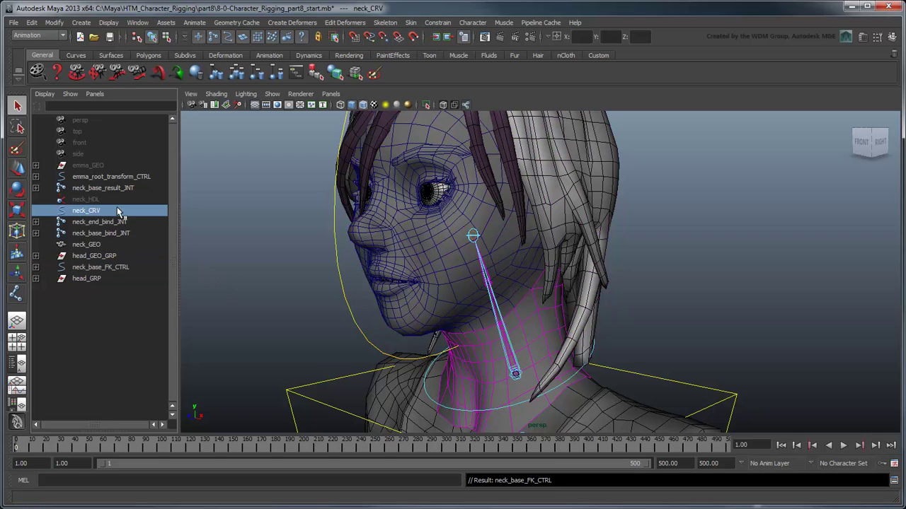
pyautogui.click(138, 23)
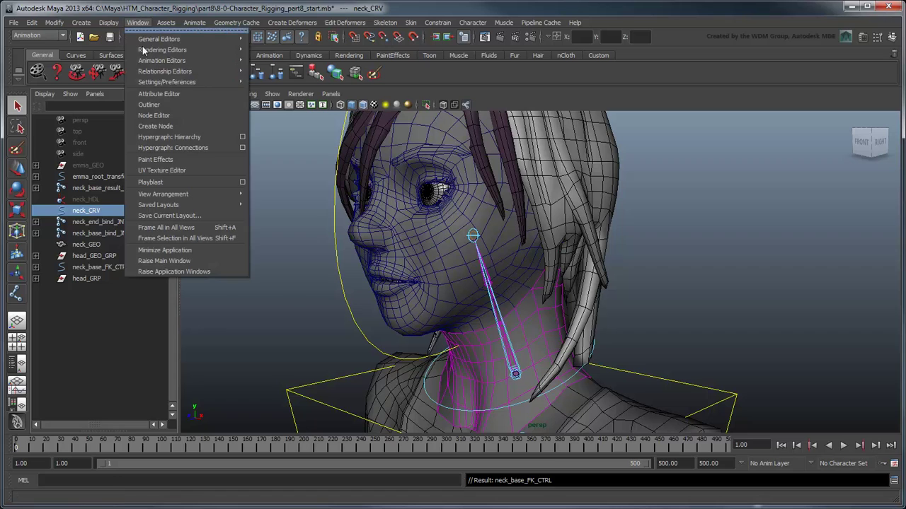
pyautogui.click(204, 116)
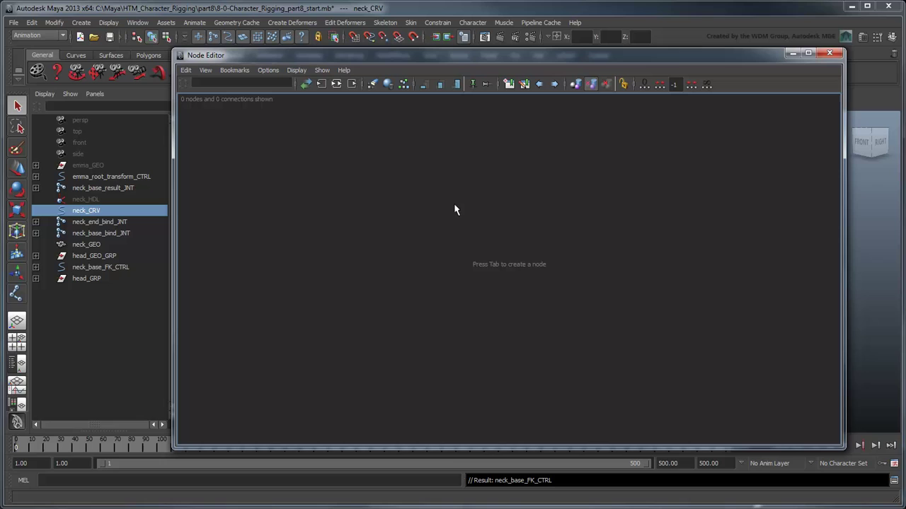
pyautogui.click(334, 83)
# - Create a curveInfo node and name it neckInfo
pyautogui.press('Tab')
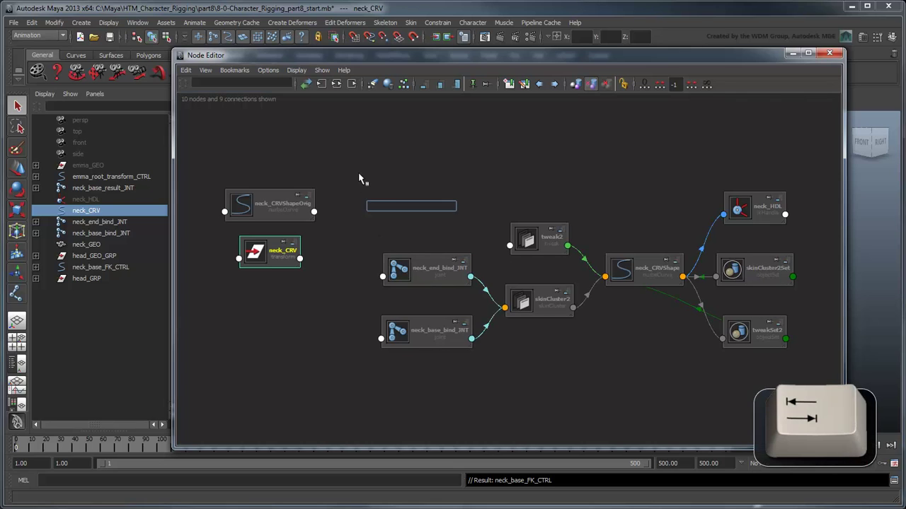
pyautogui.write('curveInfo')
pyautogui.press('Return')
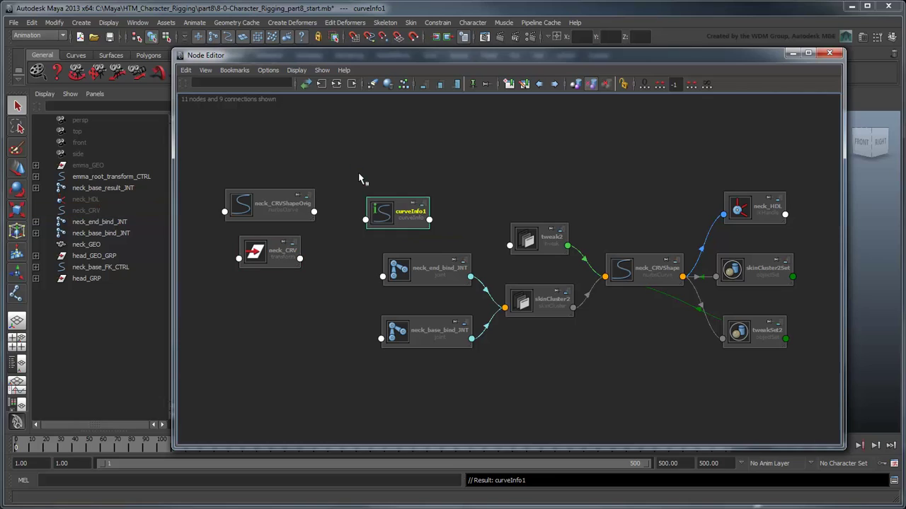
pyautogui.doubleClick(412, 212)
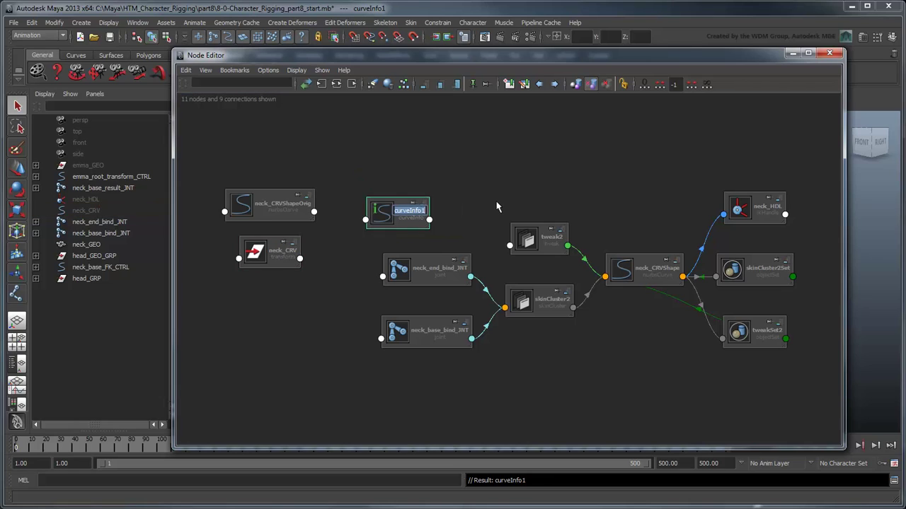
pyautogui.write('neckInfo')
pyautogui.press('Return')
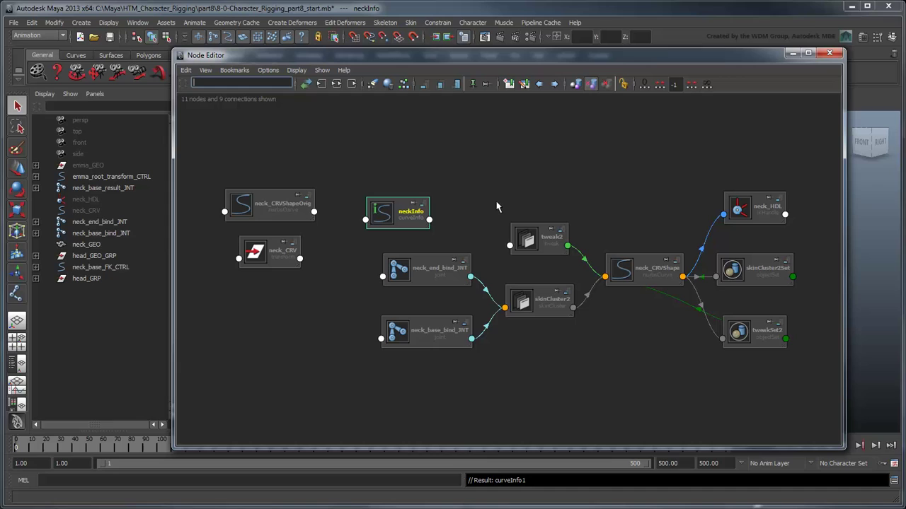
# - Connect neck_CRVShape.worldSpace[0] to neckInfo.inputCurve
pyautogui.click(684, 280)
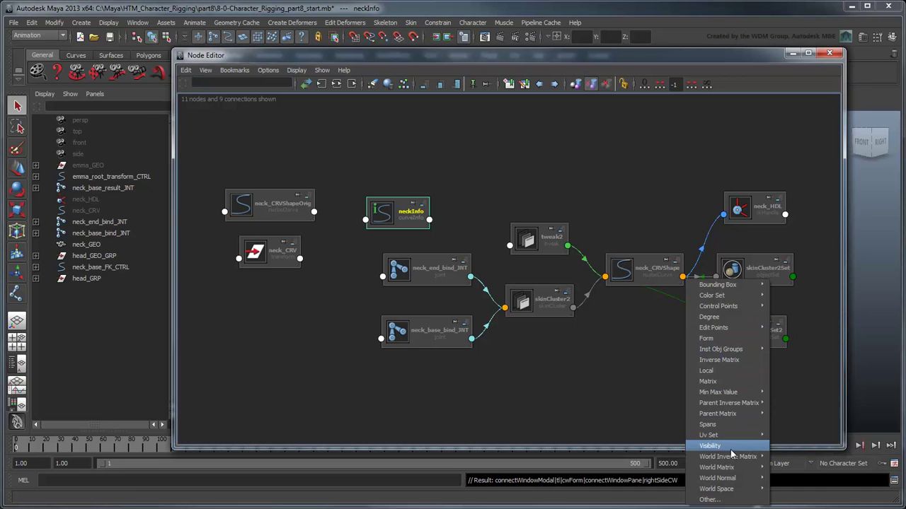
pyautogui.moveTo(738, 488)
pyautogui.click(789, 488)
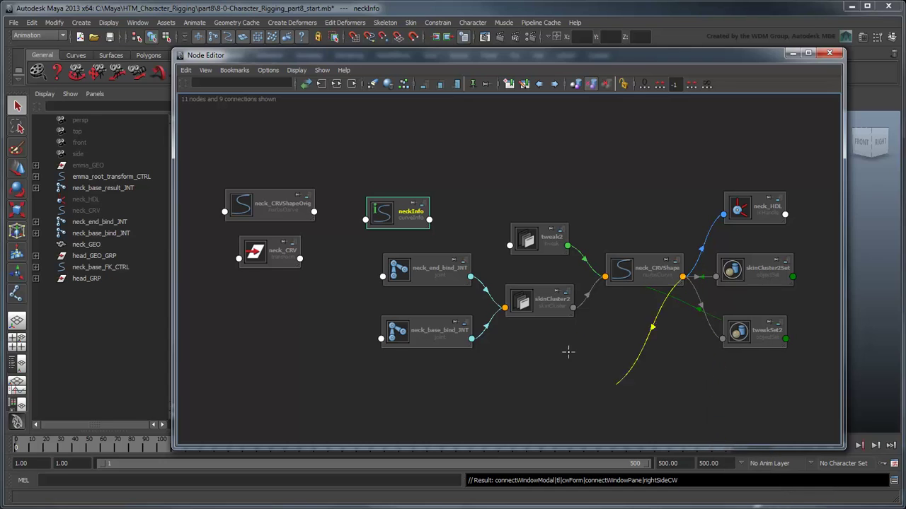
pyautogui.click(366, 221)
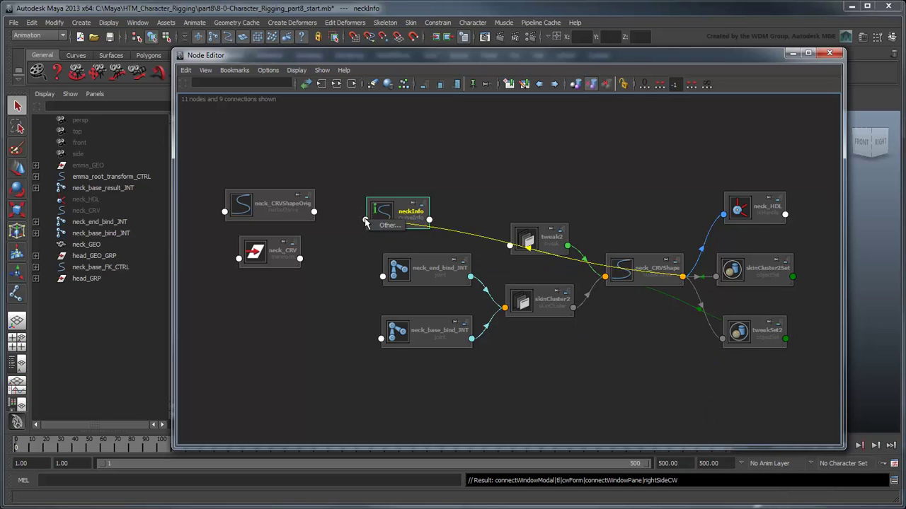
pyautogui.click(369, 223)
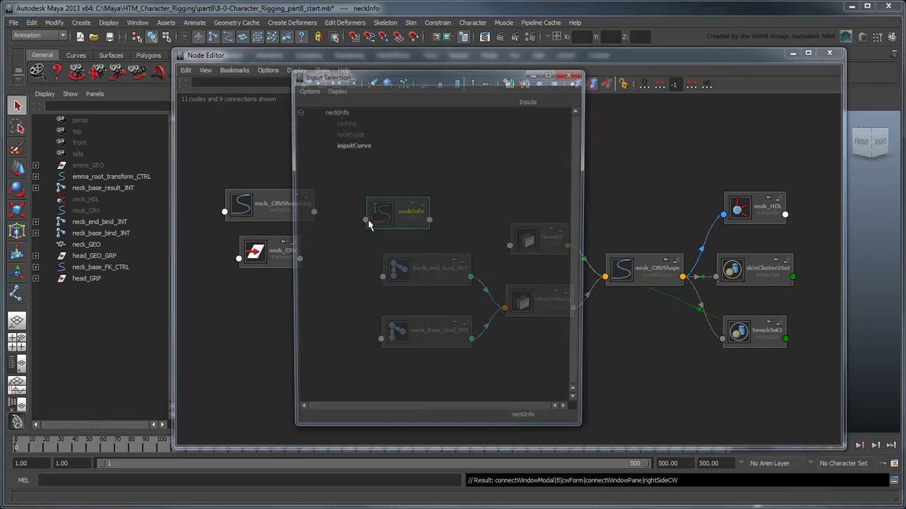
pyautogui.click(346, 145)
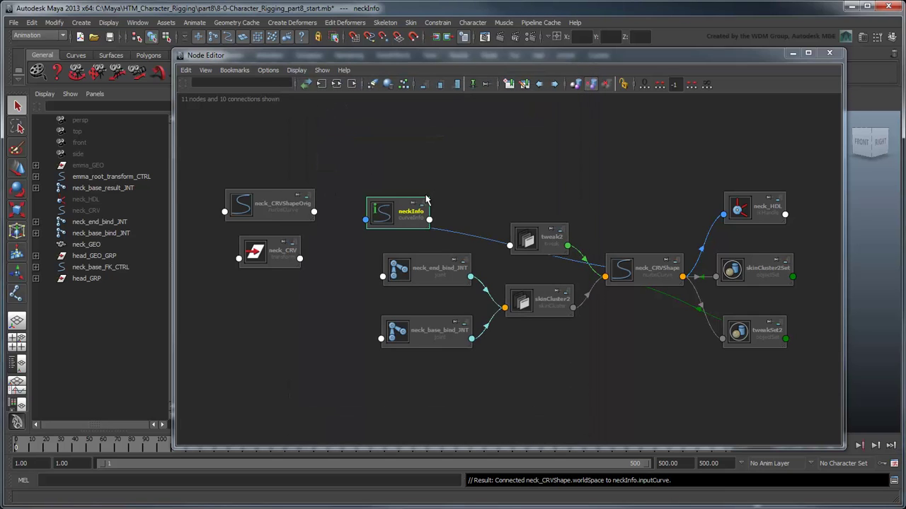
# - Show neckInfo's attributes beside the graph, reading arc length 13.851
pyautogui.click(403, 221)
pyautogui.moveTo(748, 58); pyautogui.dragTo(593, 51)
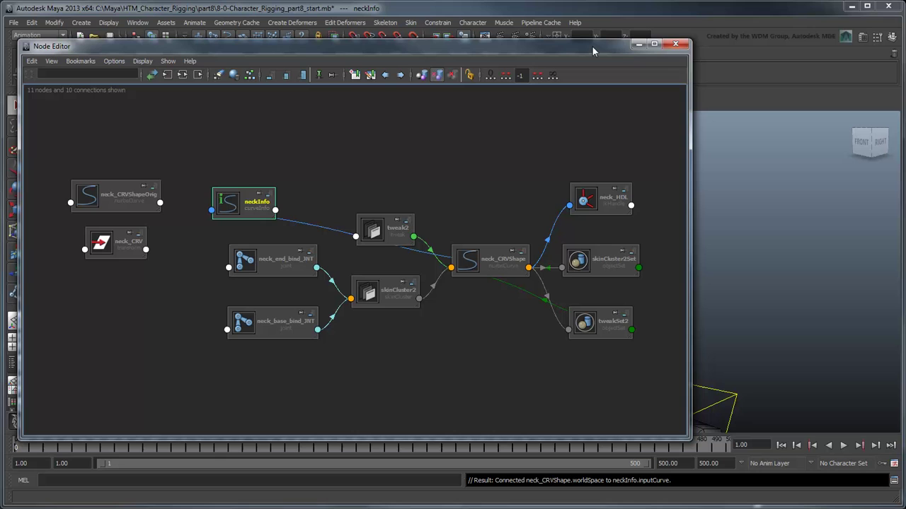
pyautogui.click(854, 43)
pyautogui.moveTo(691, 234)
pyautogui.mouseDown()
pyautogui.moveTo(643, 238)
pyautogui.moveTo(651, 238)
pyautogui.mouseUp()
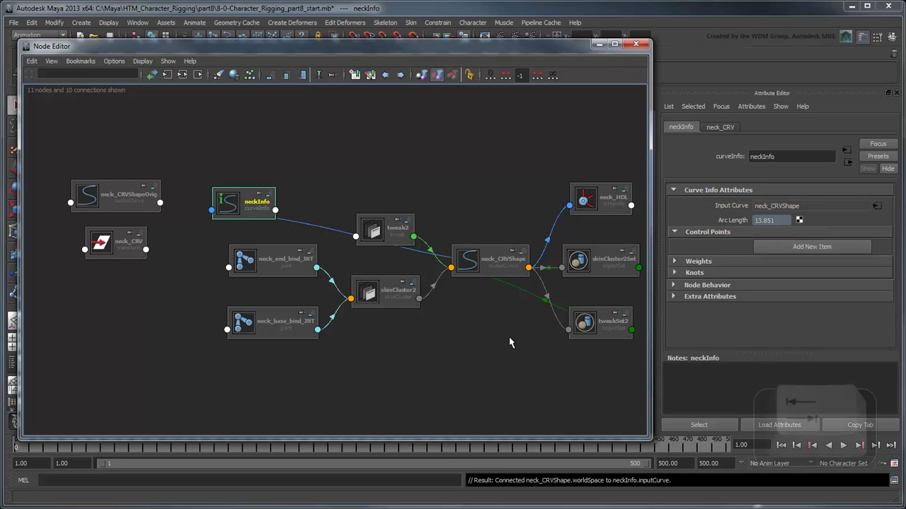
# - Create a multiplyDivide node named neck_stretchPercent_DIV
pyautogui.press('Tab')
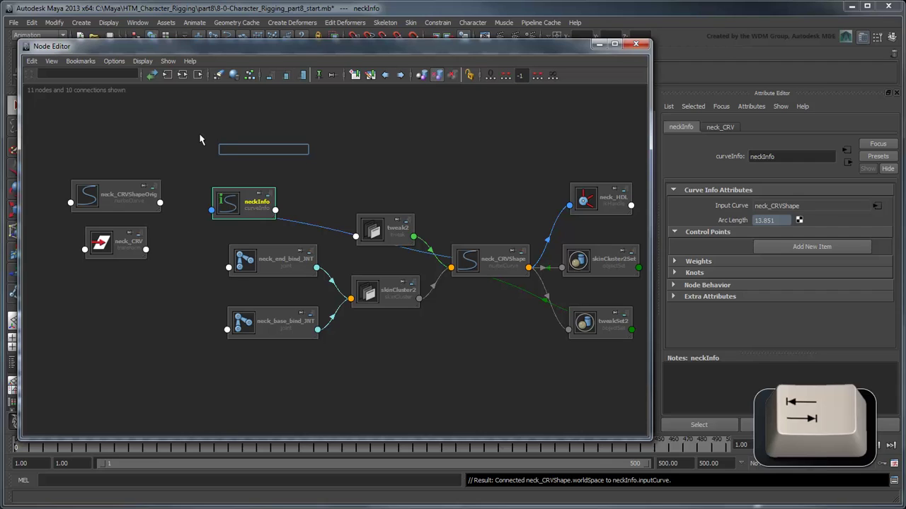
pyautogui.write('multiply')
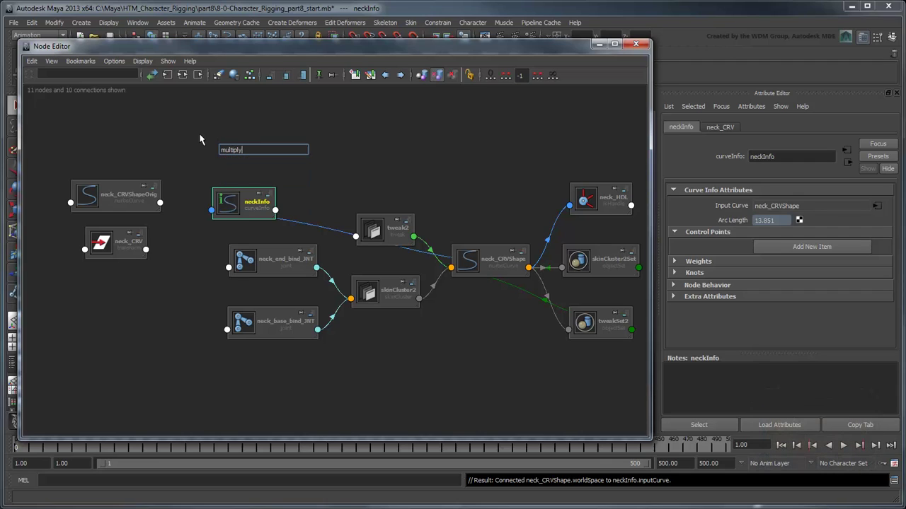
pyautogui.write('Divide')
pyautogui.press('Return')
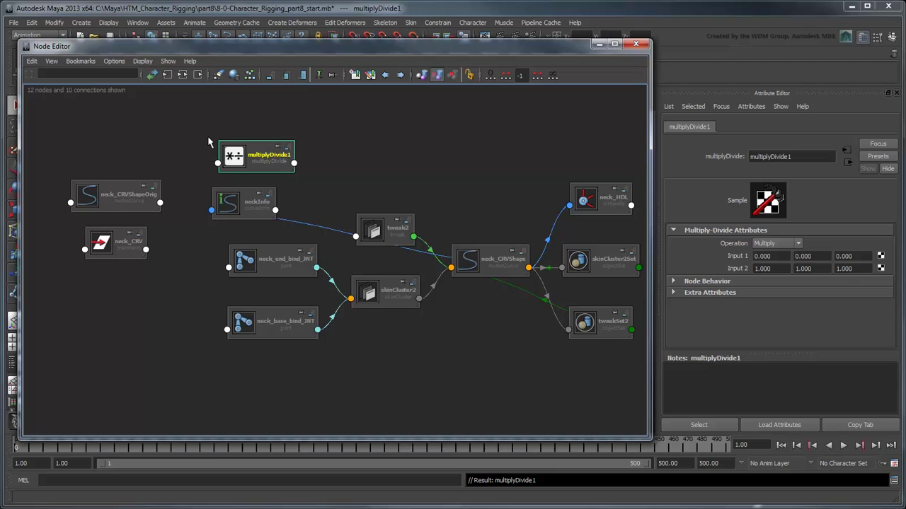
pyautogui.doubleClick(278, 158)
pyautogui.write('nec')
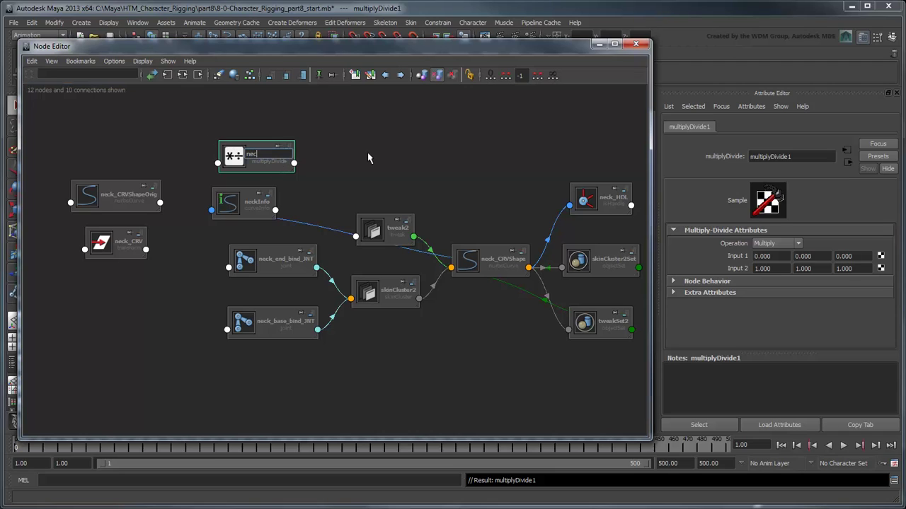
pyautogui.write('k_stretchPercent_DIV')
pyautogui.press('Return')
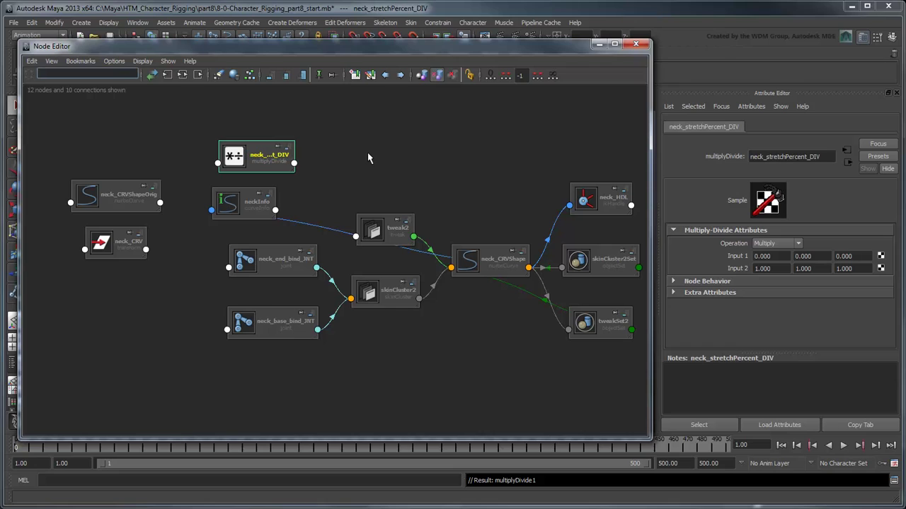
# - Feed neckInfo.arcLength into Input 1 X, set Operation to Divide and Input 2 X to 13.851
pyautogui.click(275, 211)
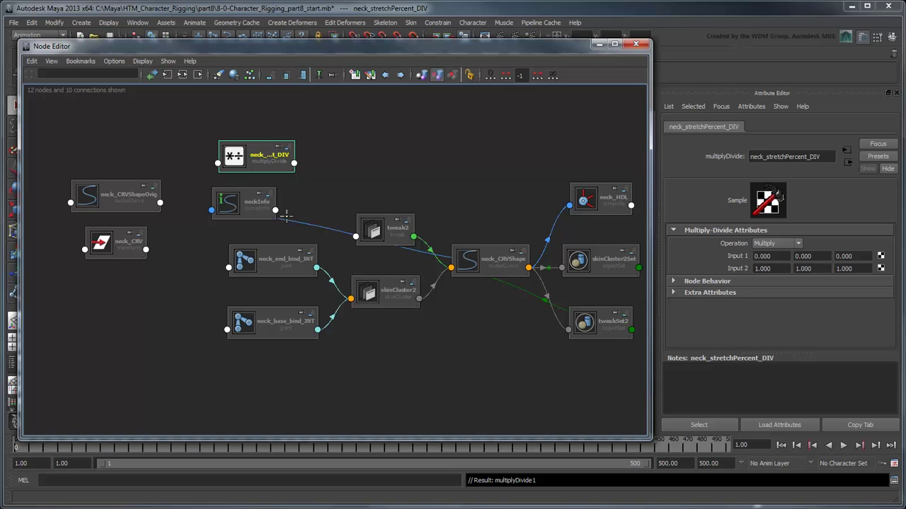
pyautogui.moveTo(276, 210); pyautogui.dragTo(218, 166)
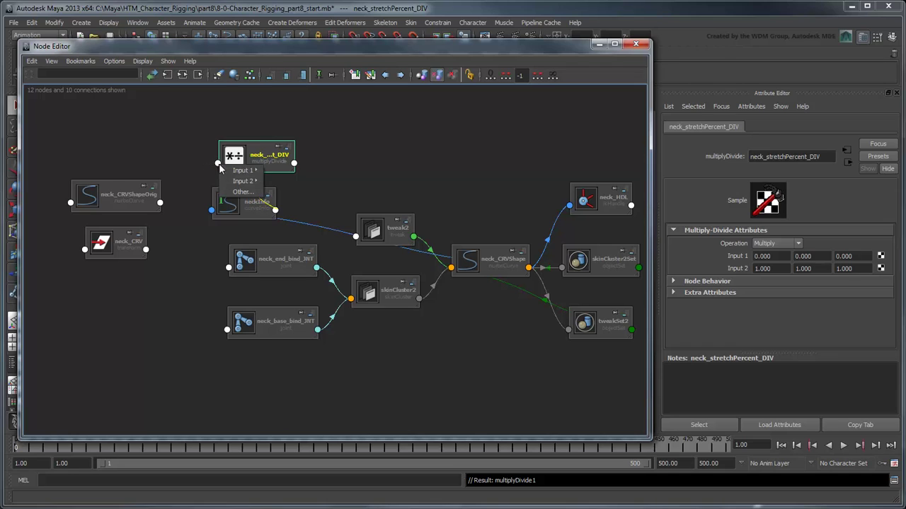
pyautogui.moveTo(242, 170)
pyautogui.click(280, 171)
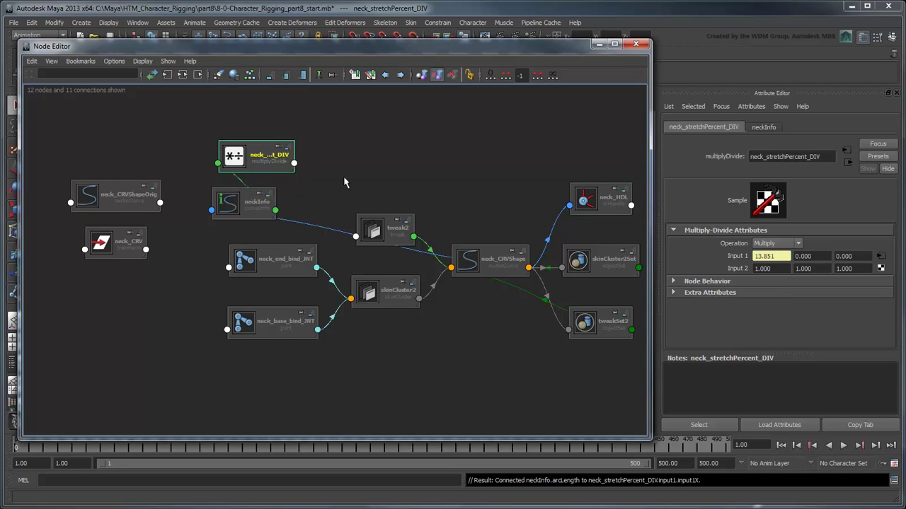
pyautogui.click(778, 244)
pyautogui.click(764, 268)
pyautogui.click(784, 269)
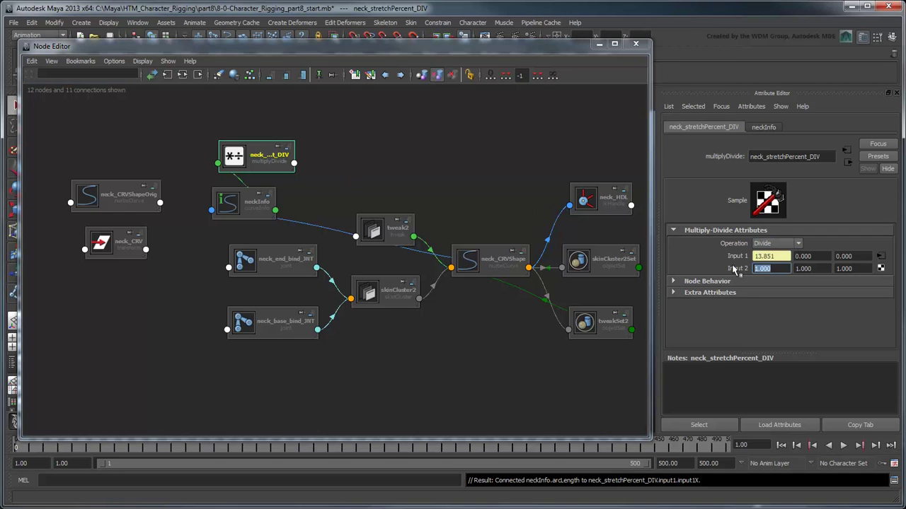
pyautogui.write('13.851')
# - Create a second multiplyDivide node named globalScale_neckNormalize_DIV
pyautogui.keyDown('alt'); pyautogui.moveTo(232, 230); pyautogui.dragTo(311, 308, button='middle'); pyautogui.keyUp('alt')
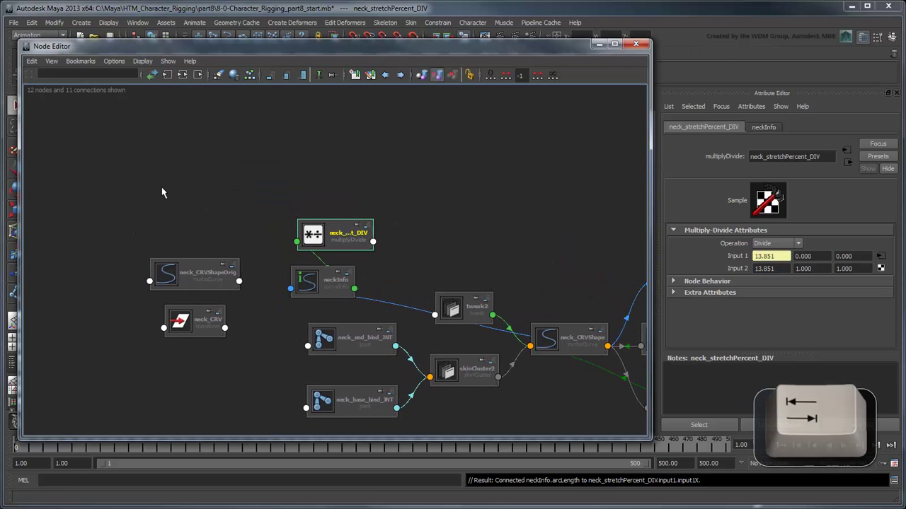
pyautogui.press('Tab')
pyautogui.write('mu')
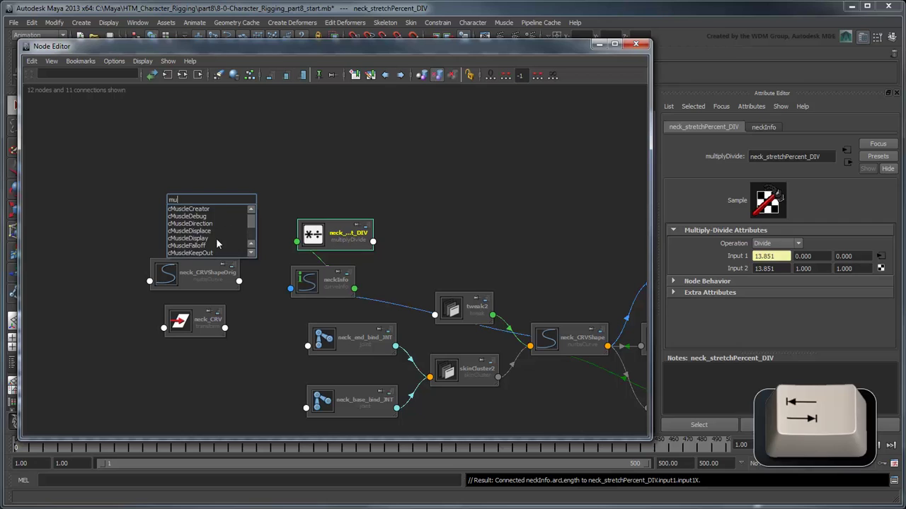
pyautogui.write('ltiplyDiv')
pyautogui.press('Return')
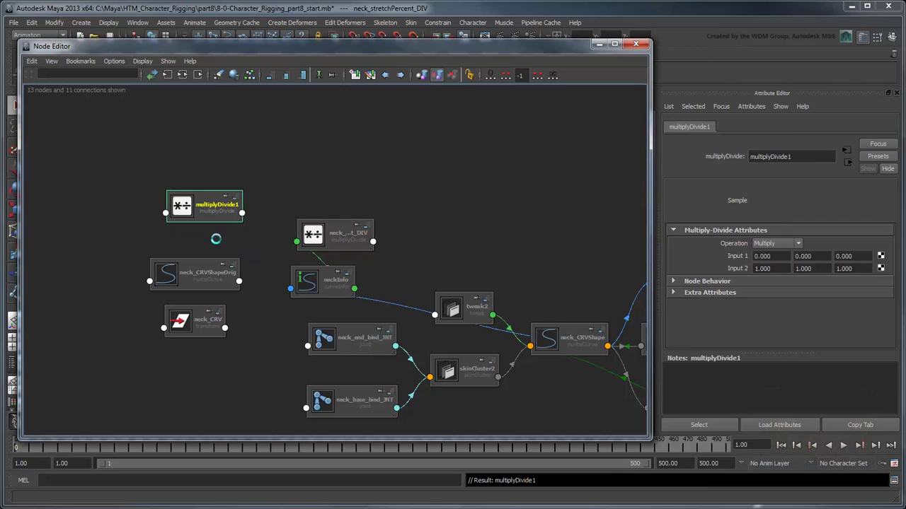
pyautogui.doubleClick(223, 205)
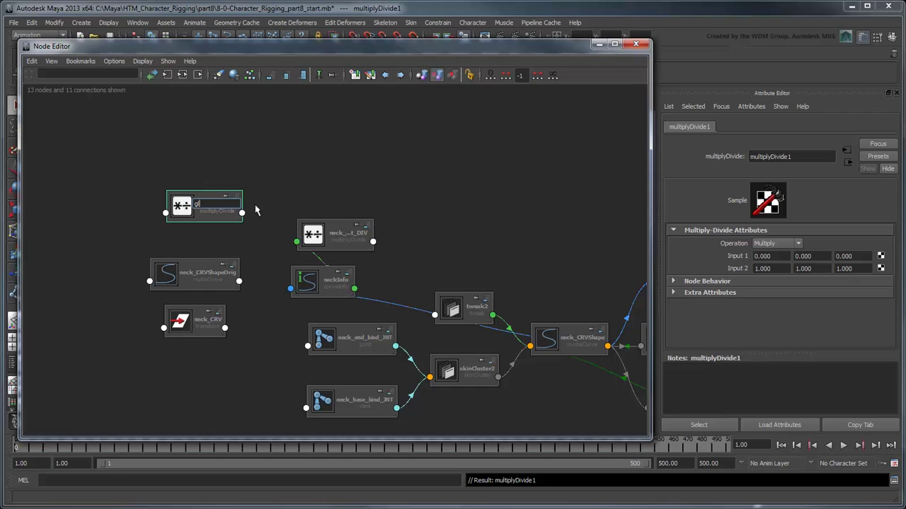
pyautogui.write('globalScale_')
pyautogui.write('neckN')
pyautogui.write('ormalize_DIV')
pyautogui.press('Return')
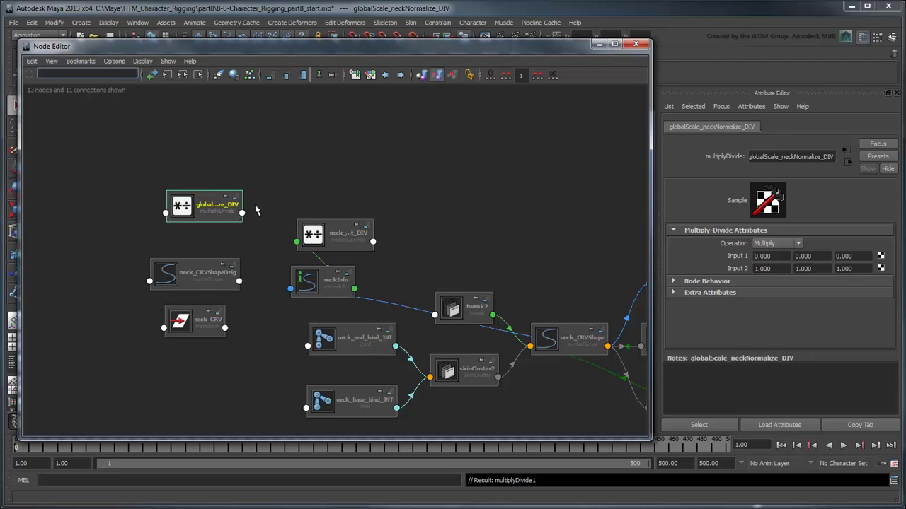
# - Connect neckInfo.arcLength into globalScale_neckNormalize_DIV's Input 1X
pyautogui.click(355, 290)
pyautogui.click(382, 296)
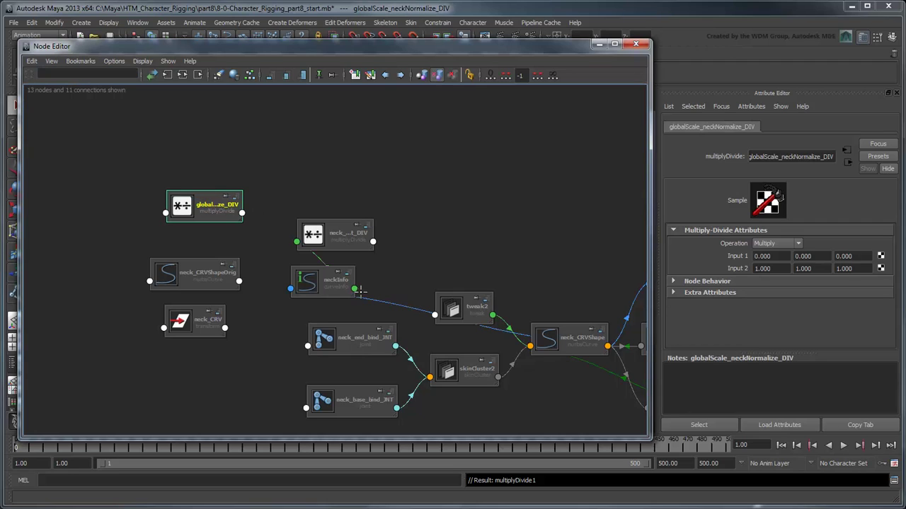
pyautogui.click(167, 214)
pyautogui.moveTo(174, 222)
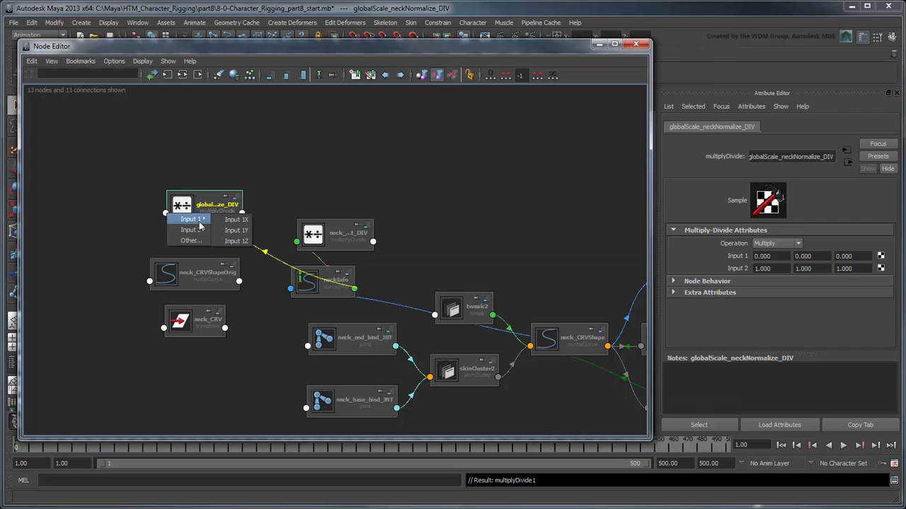
pyautogui.click(221, 222)
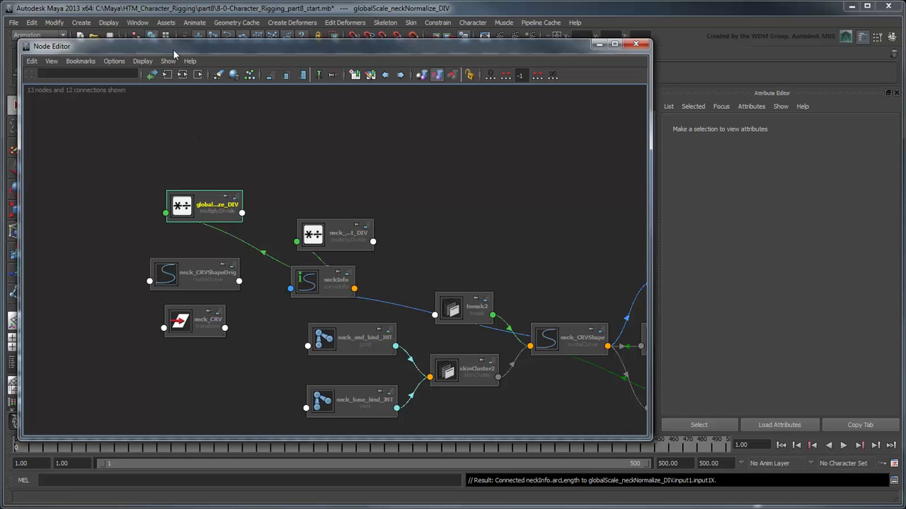
# - Connect emma_root_transform_CTRL.scaleY to globalScale_neckNormalize_DIV's Input 2X
pyautogui.moveTo(174, 54); pyautogui.dragTo(358, 55)
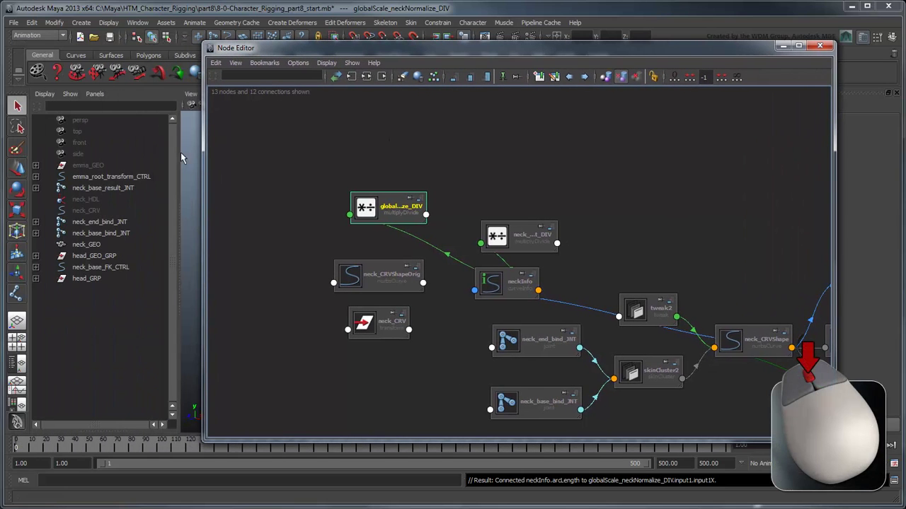
pyautogui.click(125, 178)
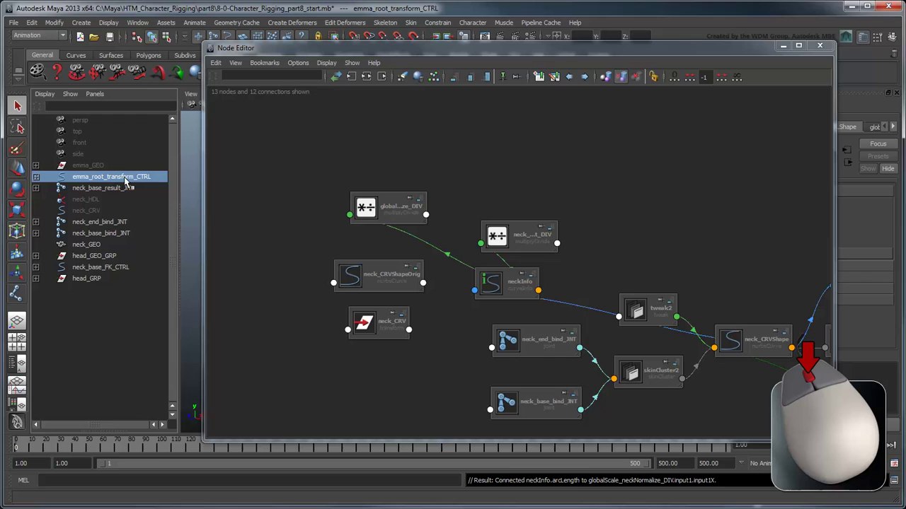
pyautogui.moveTo(198, 170); pyautogui.dragTo(283, 202, button='middle')
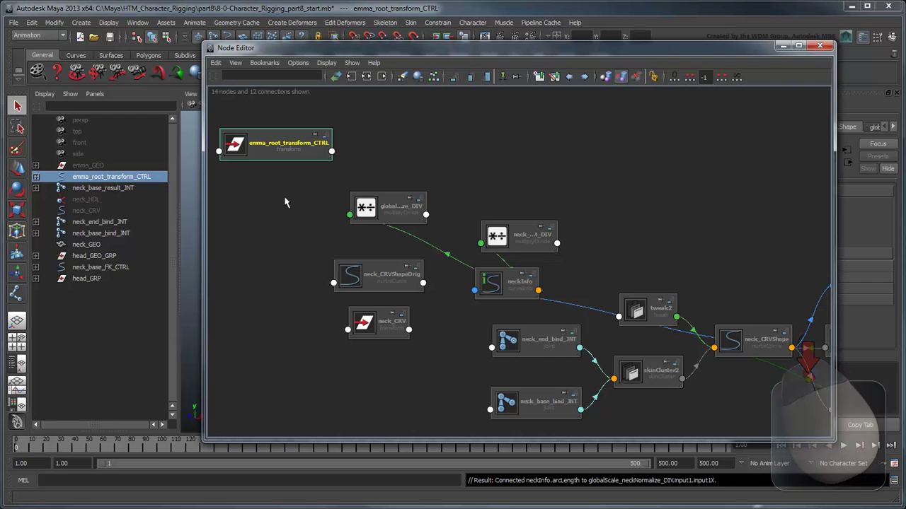
pyautogui.click(330, 152)
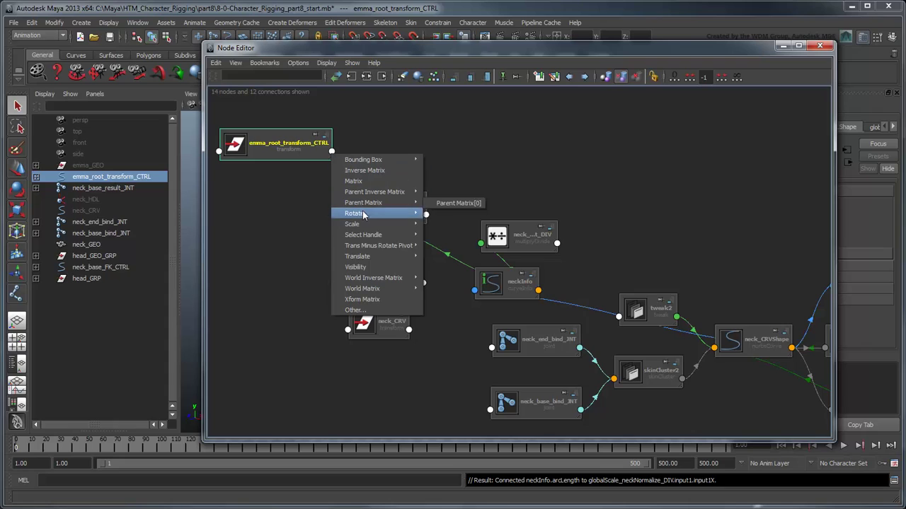
pyautogui.moveTo(397, 224)
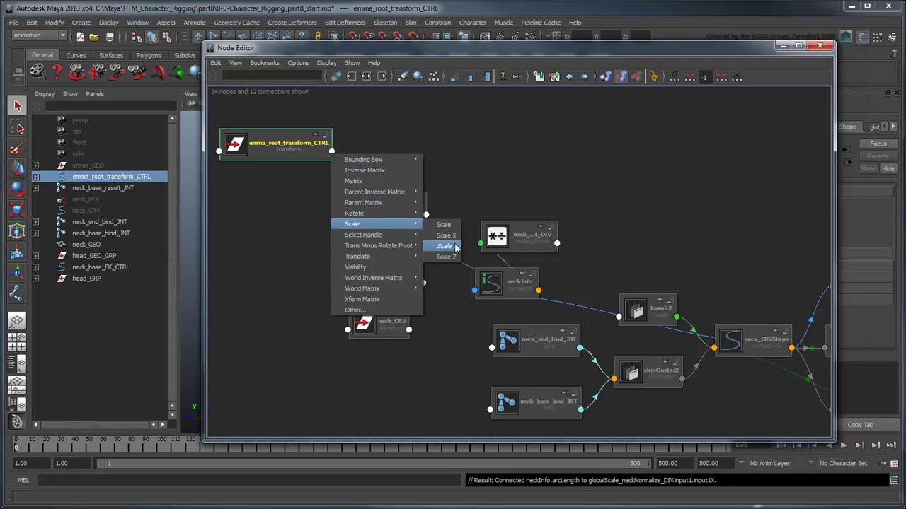
pyautogui.click(444, 226)
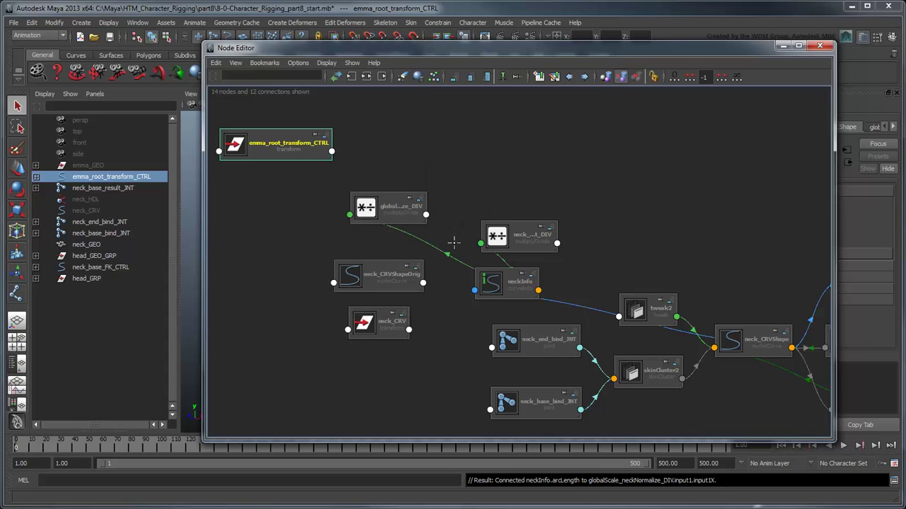
pyautogui.click(349, 219)
pyautogui.moveTo(374, 232)
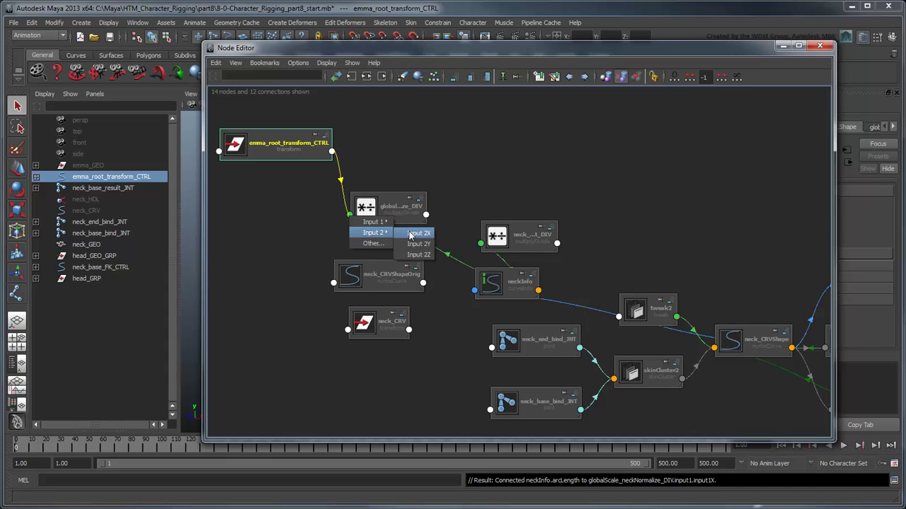
pyautogui.click(411, 234)
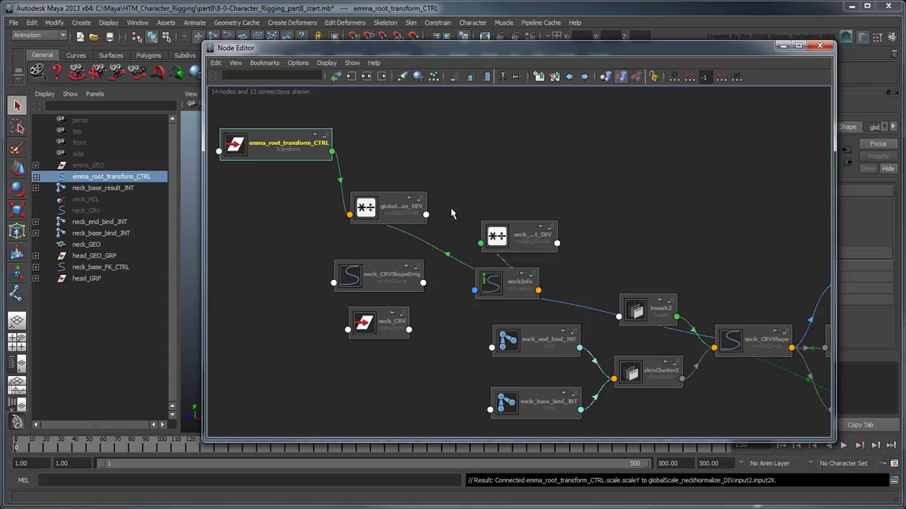
# - Set globalScale_neckNormalize_DIV's Operation to Divide
pyautogui.click(398, 205)
pyautogui.moveTo(511, 53); pyautogui.dragTo(335, 54)
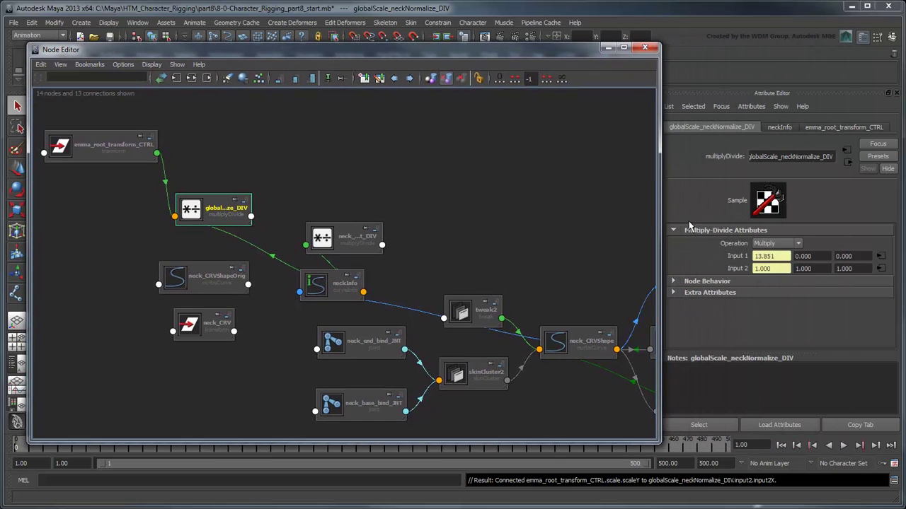
pyautogui.click(771, 244)
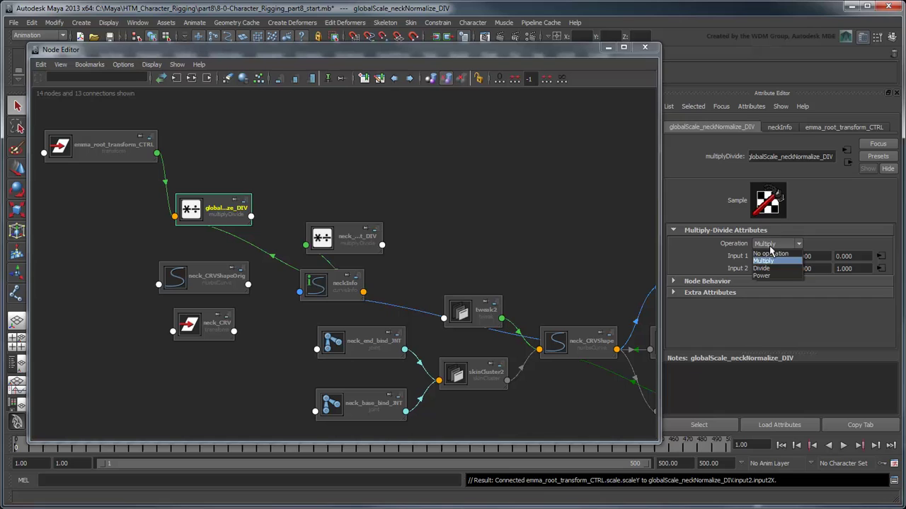
pyautogui.click(775, 268)
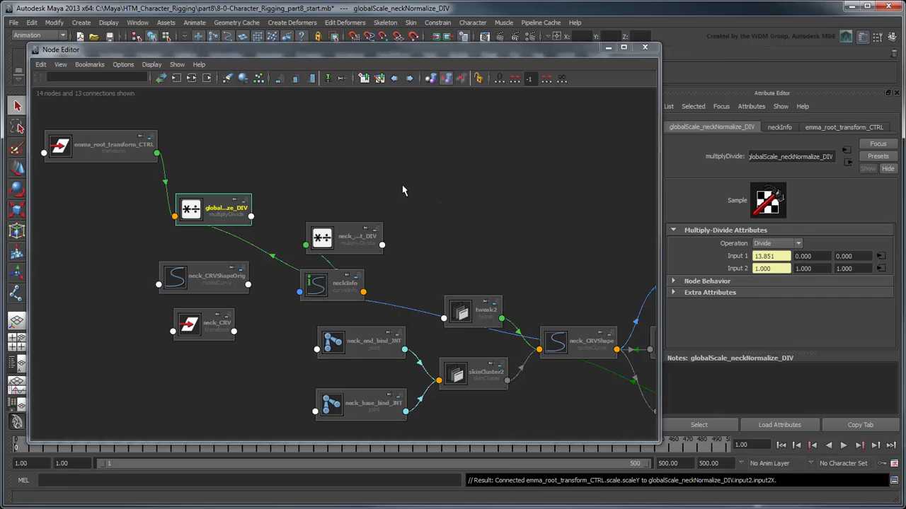
# - Feed globalScale_neckNormalize_DIV's Output X into neck_stretchPercent_DIV's Input 1X
pyautogui.click(251, 216)
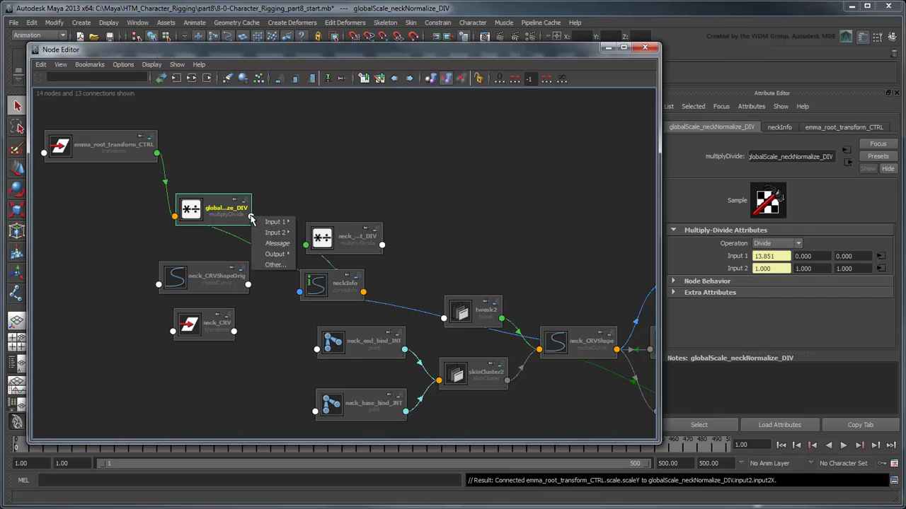
pyautogui.moveTo(276, 254)
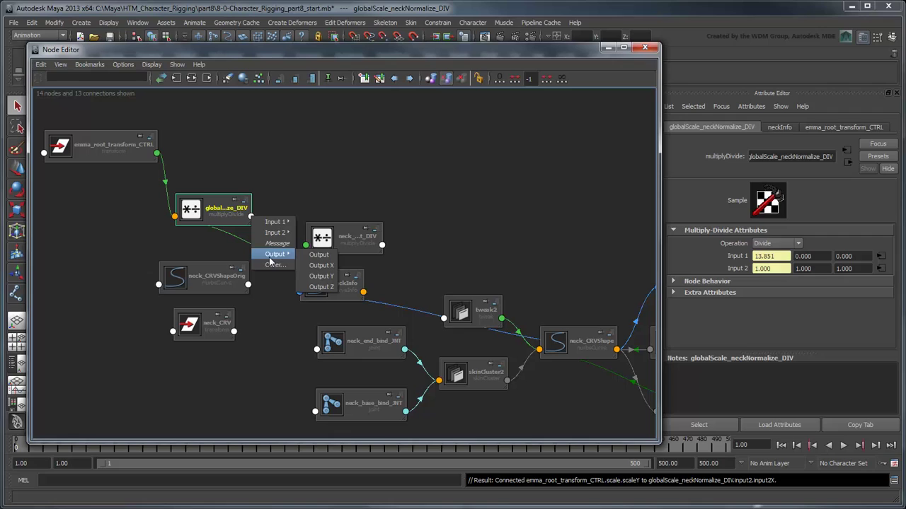
pyautogui.click(320, 265)
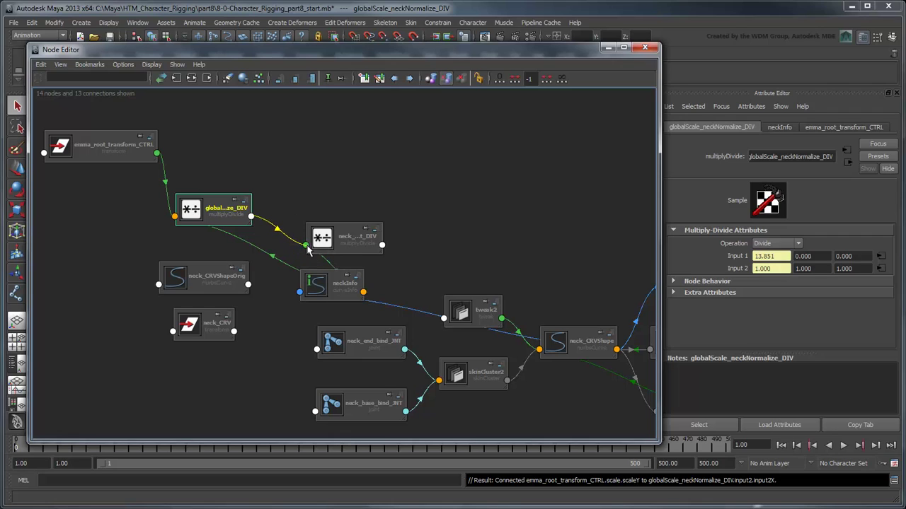
pyautogui.click(307, 245)
pyautogui.moveTo(315, 253)
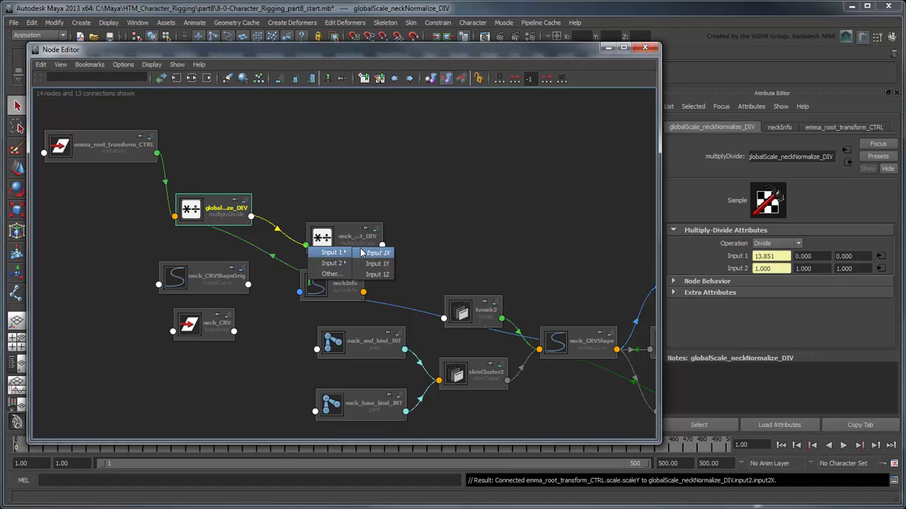
pyautogui.click(364, 252)
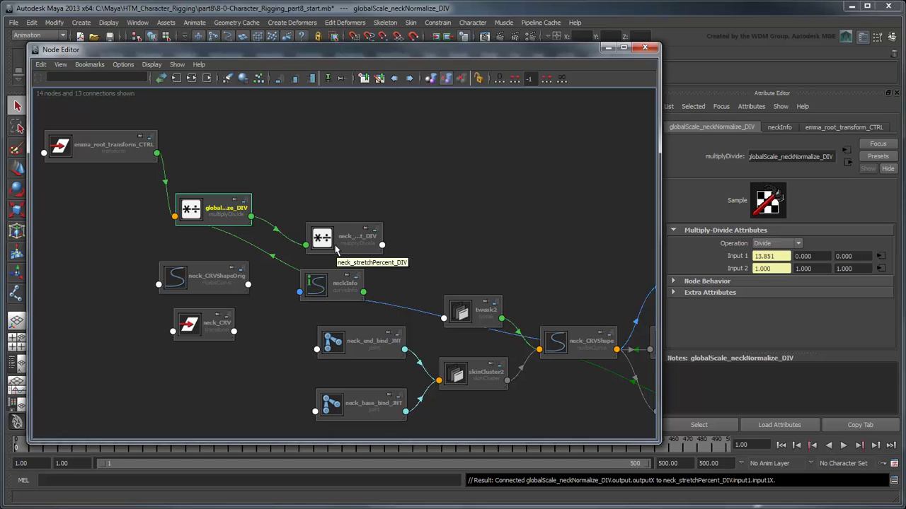
# - Add neck_base, mid1 and mid2 result joints to the Node Editor
pyautogui.moveTo(247, 51); pyautogui.dragTo(399, 58)
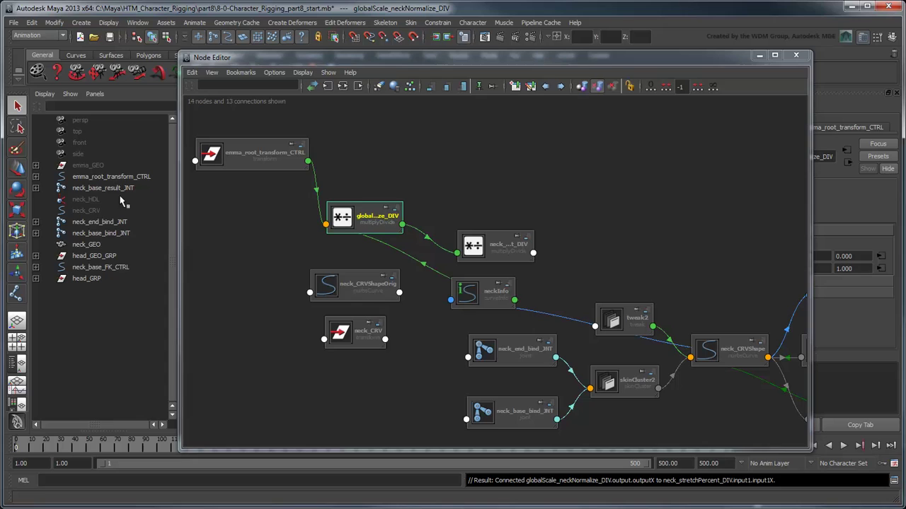
pyautogui.keyDown('shift'); pyautogui.click(35, 189); pyautogui.keyUp('shift')
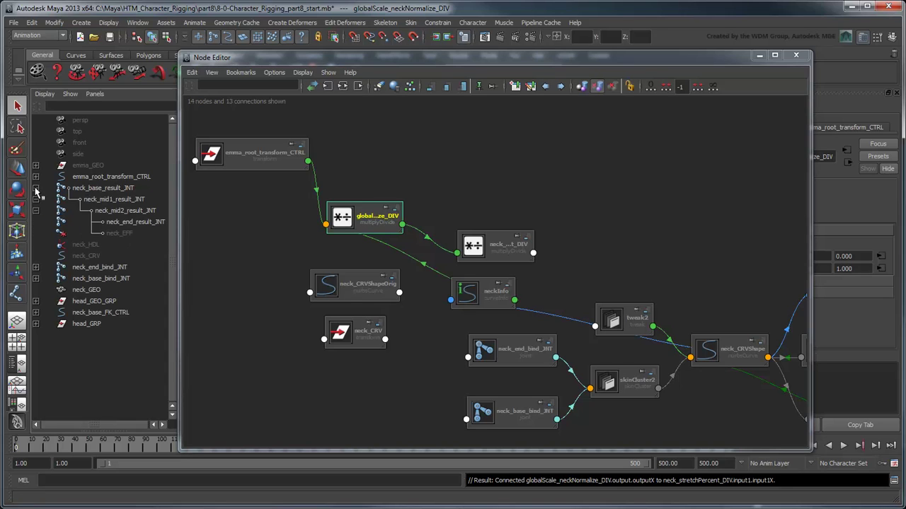
pyautogui.click(83, 189)
pyautogui.keyDown('shift'); pyautogui.click(109, 211); pyautogui.keyUp('shift')
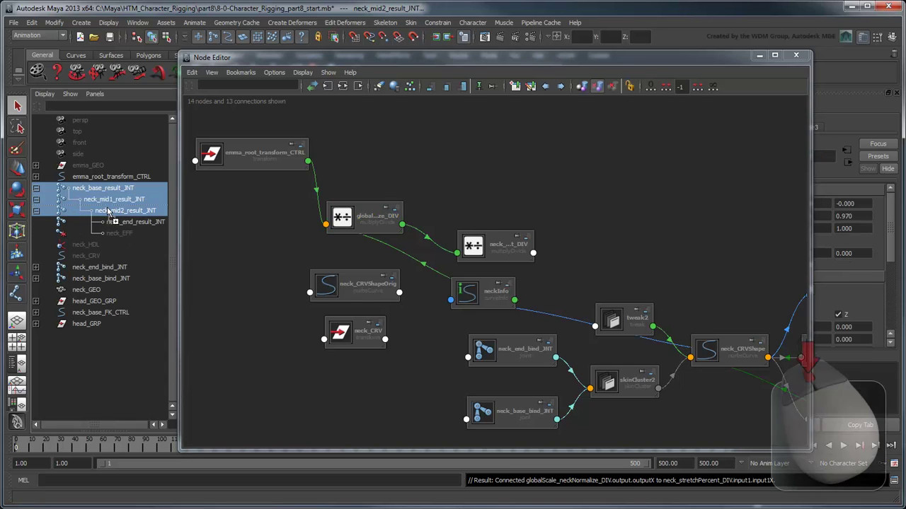
pyautogui.moveTo(107, 211); pyautogui.dragTo(565, 157, button='middle')
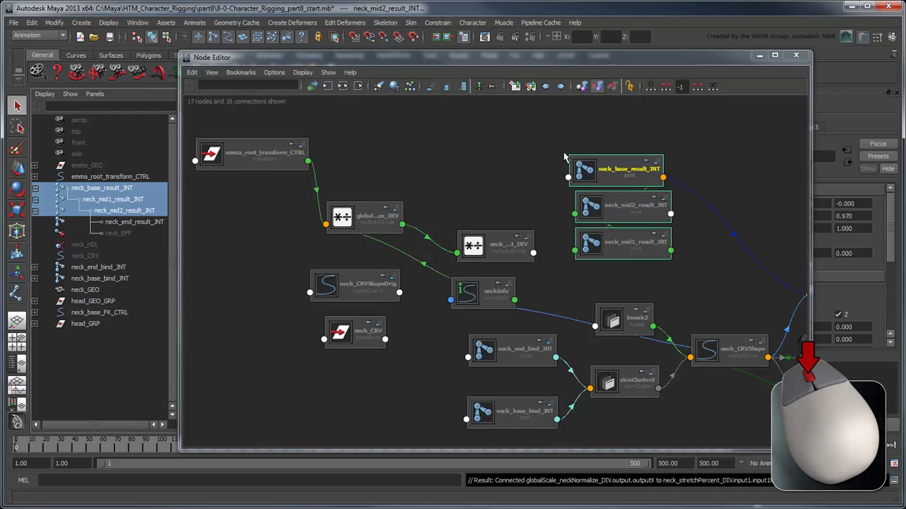
# - Drive neck_base_result_JNT's Scale X from neck_stretchPercent_DIV's Output X
pyautogui.click(533, 255)
pyautogui.moveTo(544, 292)
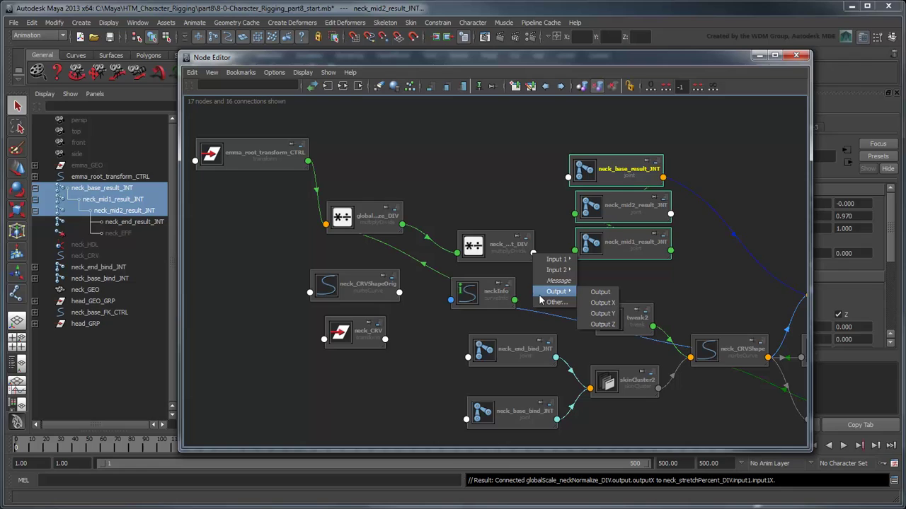
pyautogui.click(595, 303)
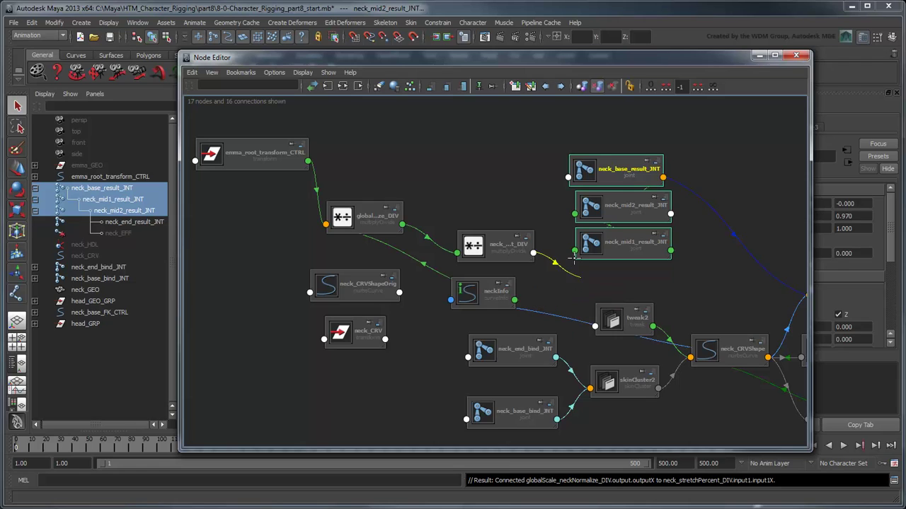
pyautogui.click(569, 178)
pyautogui.moveTo(587, 204)
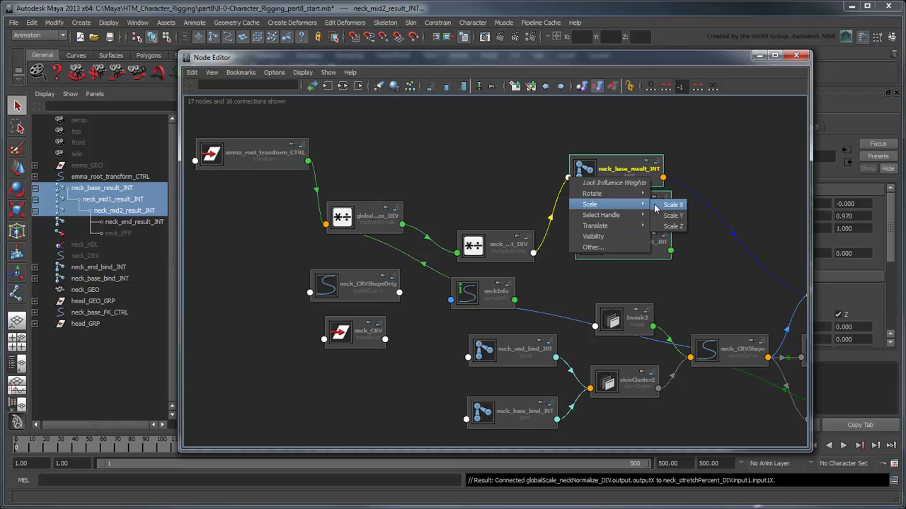
pyautogui.click(655, 205)
# - Connect the same Output X to Scale X of neck_mid2_result_JNT and neck_mid1_result_JNT
pyautogui.click(533, 252)
pyautogui.moveTo(559, 292)
pyautogui.click(594, 302)
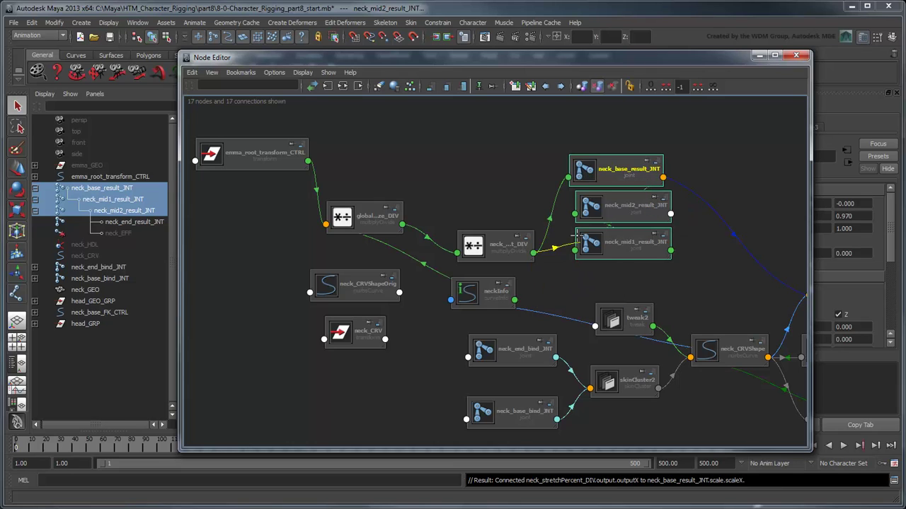
pyautogui.click(574, 213)
pyautogui.moveTo(601, 251)
pyautogui.click(669, 252)
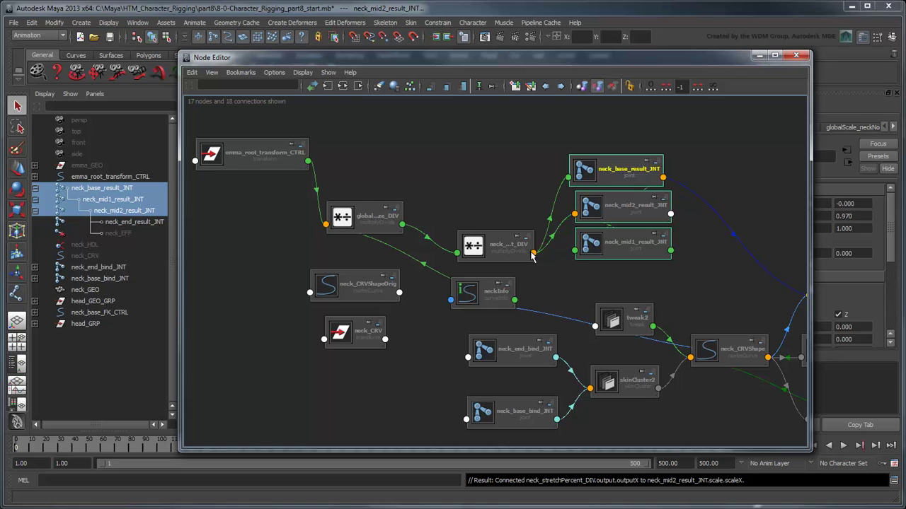
pyautogui.click(532, 252)
pyautogui.moveTo(558, 296)
pyautogui.click(597, 294)
pyautogui.click(574, 251)
pyautogui.moveTo(578, 258)
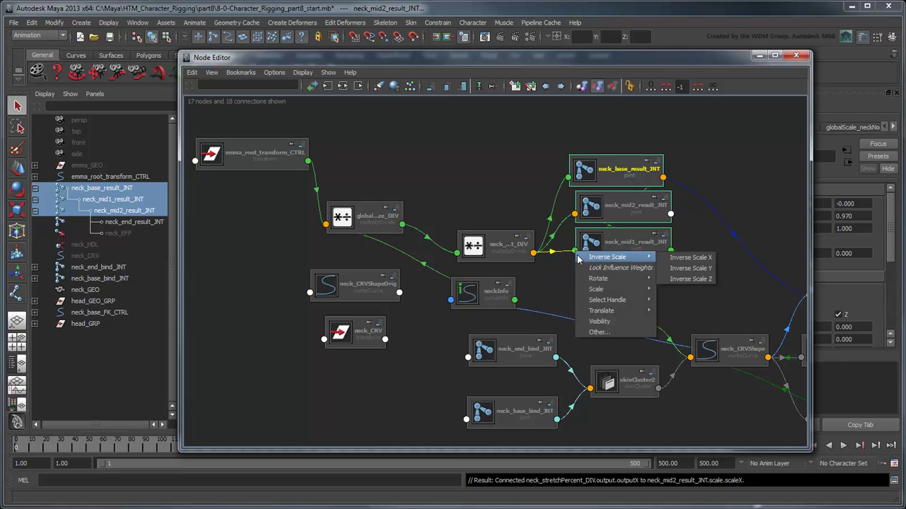
pyautogui.moveTo(598, 289)
pyautogui.click(665, 288)
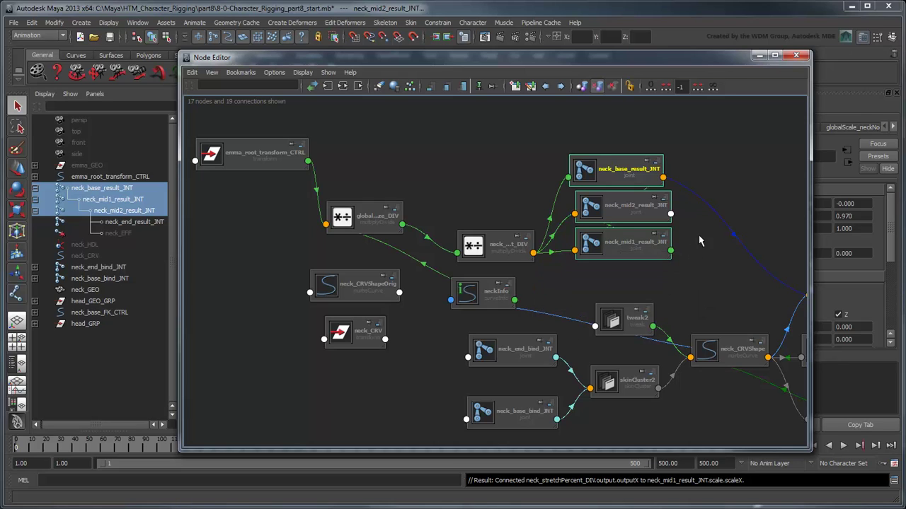
# - Close the Node Editor and hide the Attribute Editor to widen the viewport
pyautogui.click(796, 55)
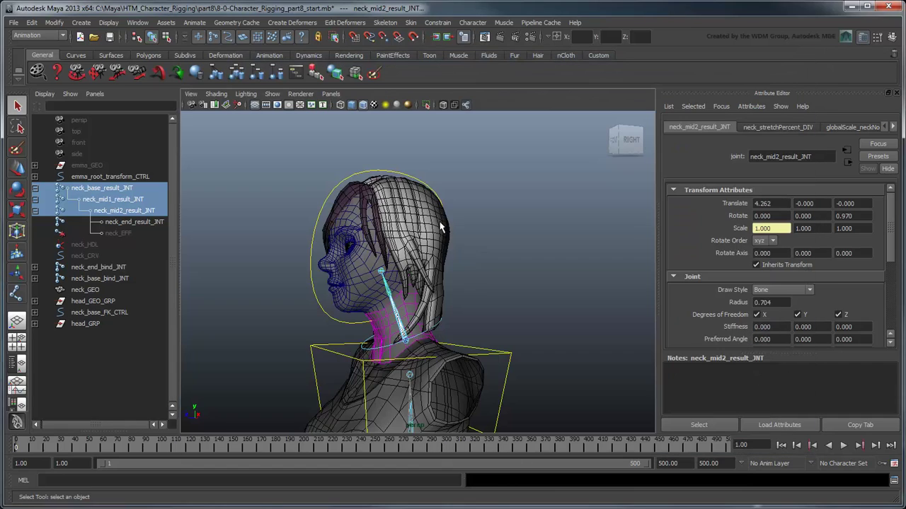
pyautogui.click(897, 92)
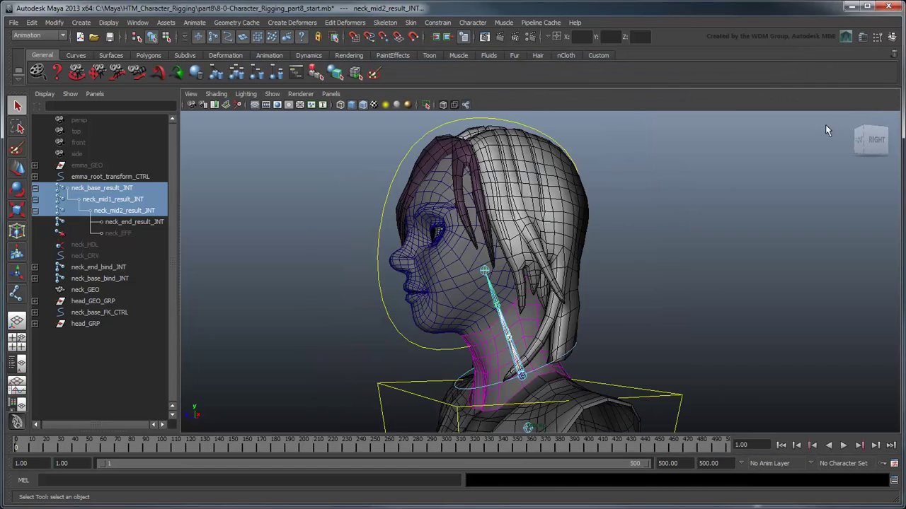
pyautogui.keyDown('alt'); pyautogui.moveTo(825, 124); pyautogui.dragTo(642, 221, button='middle'); pyautogui.keyUp('alt')
pyautogui.scroll(-5, 580, 204)
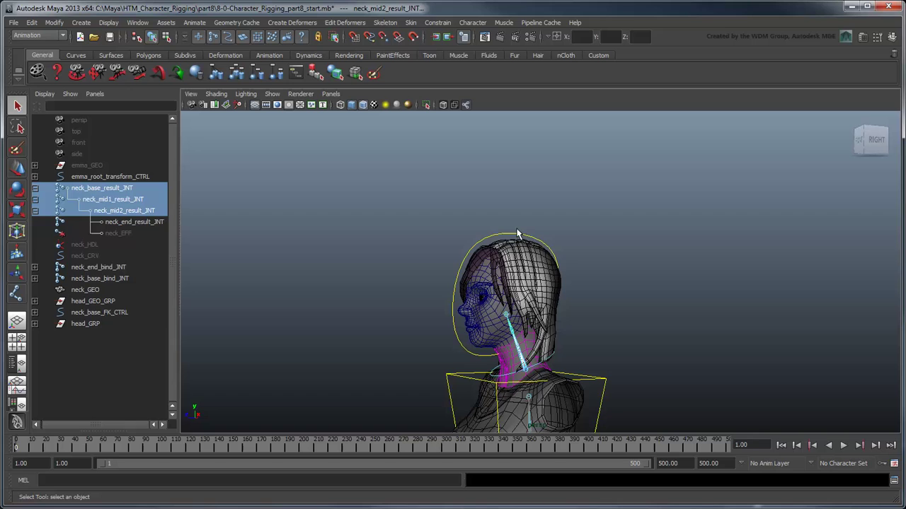
# - Move the head group up and back to test the neck stretching
pyautogui.click(507, 236)
pyautogui.press('w')
pyautogui.moveTo(506, 313); pyautogui.dragTo(454, 221)
pyautogui.scroll(6, 498, 252)
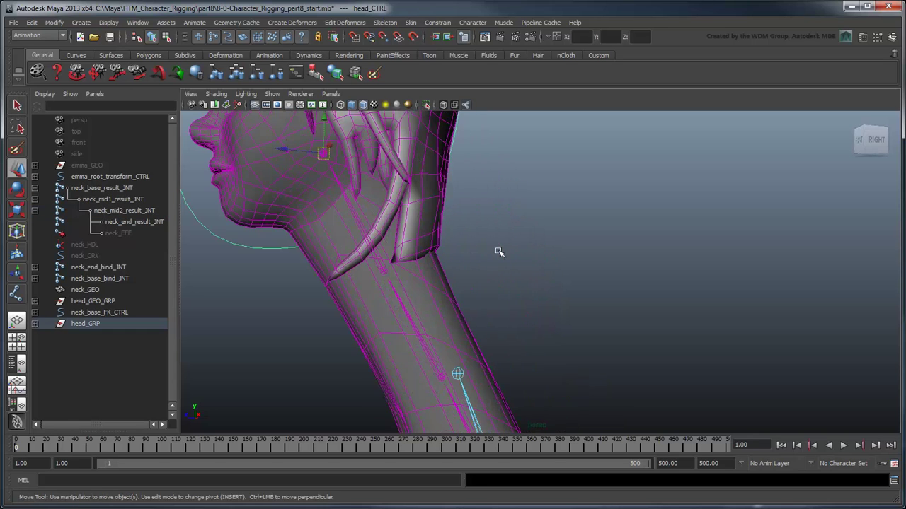
pyautogui.keyDown('alt'); pyautogui.moveTo(518, 257); pyautogui.dragTo(572, 226, button='middle'); pyautogui.keyUp('alt')
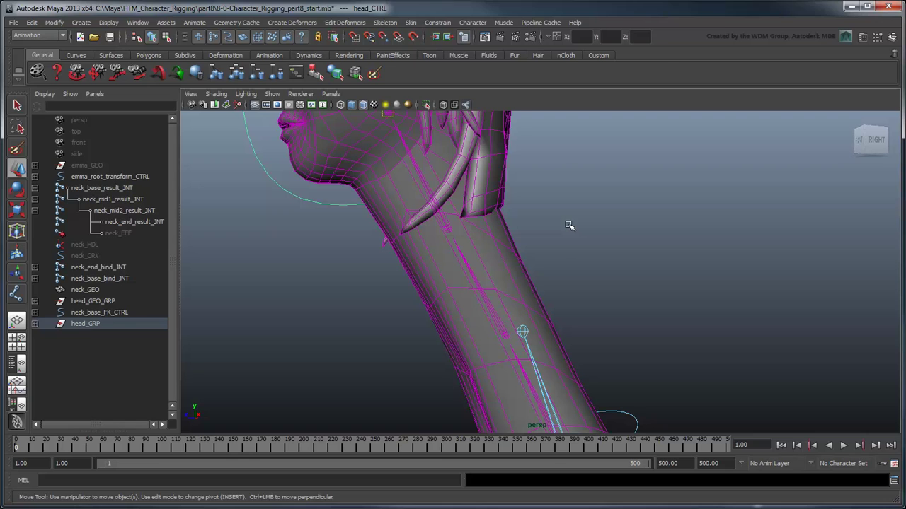
pyautogui.scroll(-5, 570, 226)
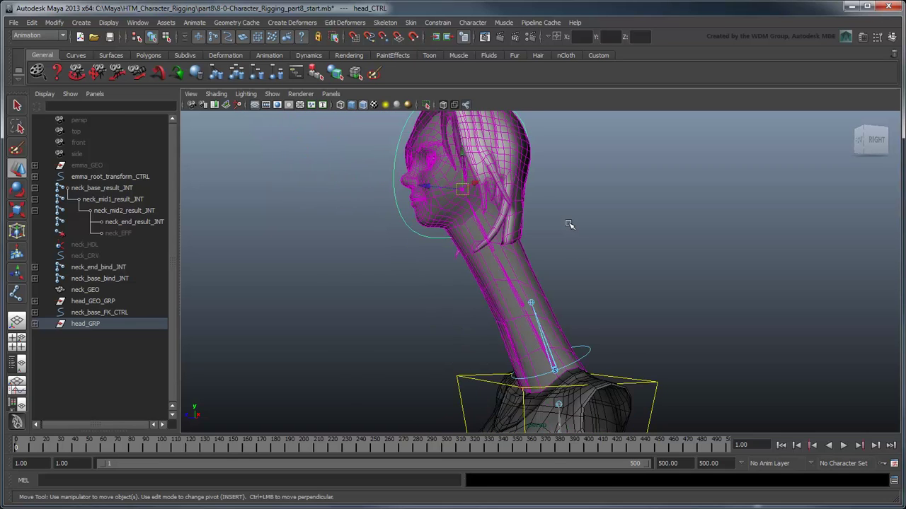
# - Undo the head move and view the whole torso from a front-right angle
pyautogui.hotkey('ctrl', 'z')
pyautogui.scroll(-4, 583, 368)
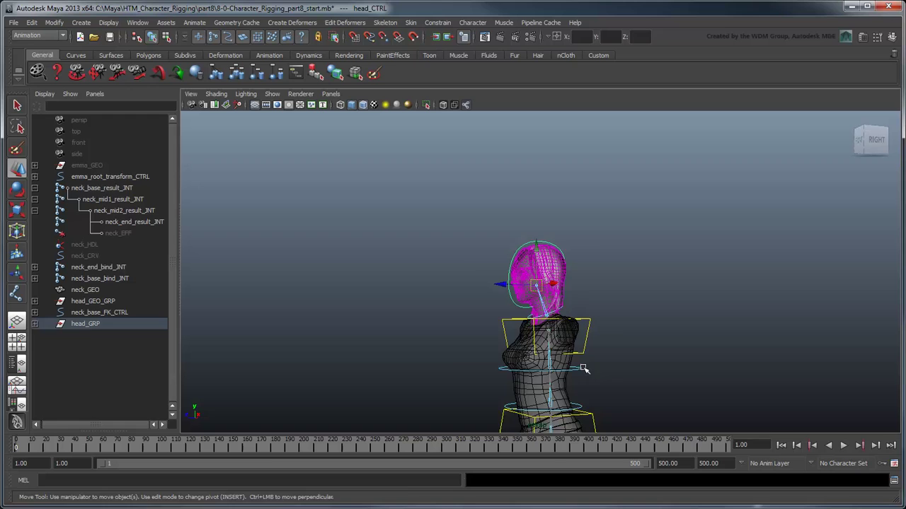
pyautogui.keyDown('alt'); pyautogui.moveTo(583, 368); pyautogui.dragTo(556, 304); pyautogui.keyUp('alt')
pyautogui.scroll(-4, 556, 304)
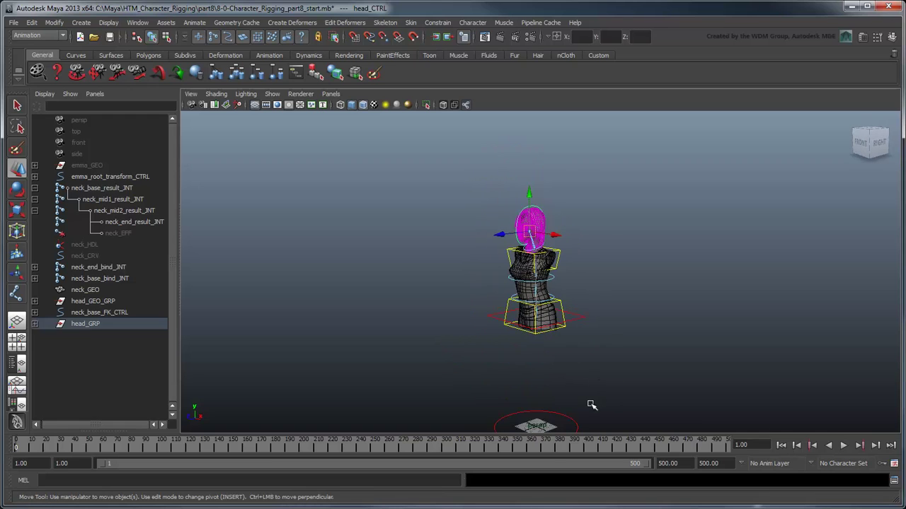
pyautogui.scroll(-2, 592, 404)
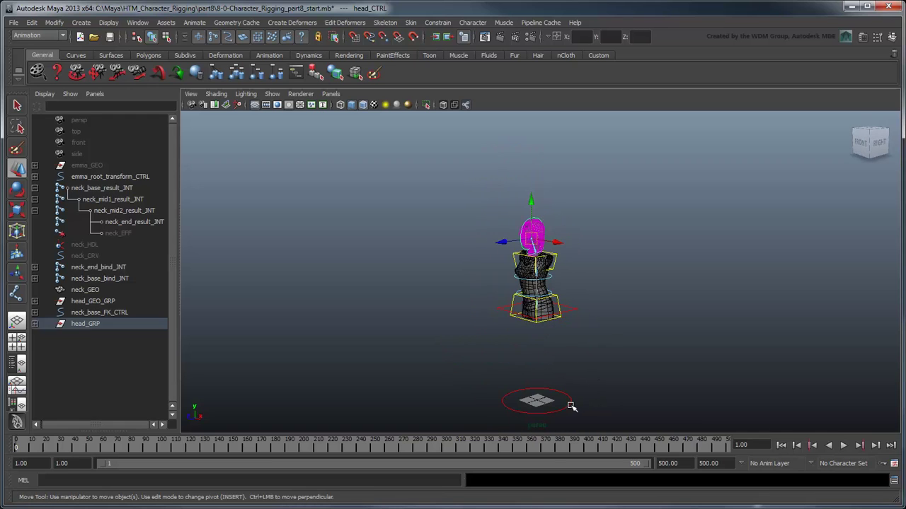
# - Scale emma_root_transform_CTRL up to about 1.605, enlarging the whole character
pyautogui.click(572, 406)
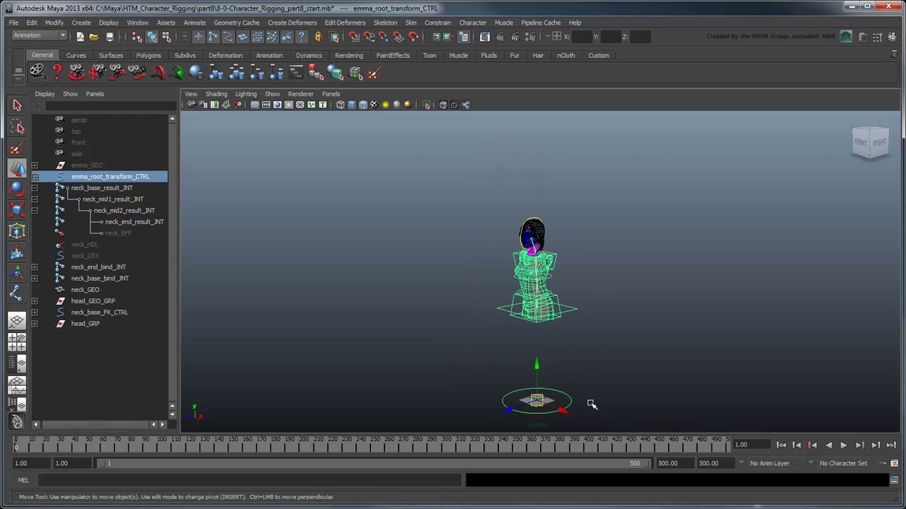
pyautogui.press('r')
pyautogui.moveTo(532, 399); pyautogui.dragTo(634, 410)
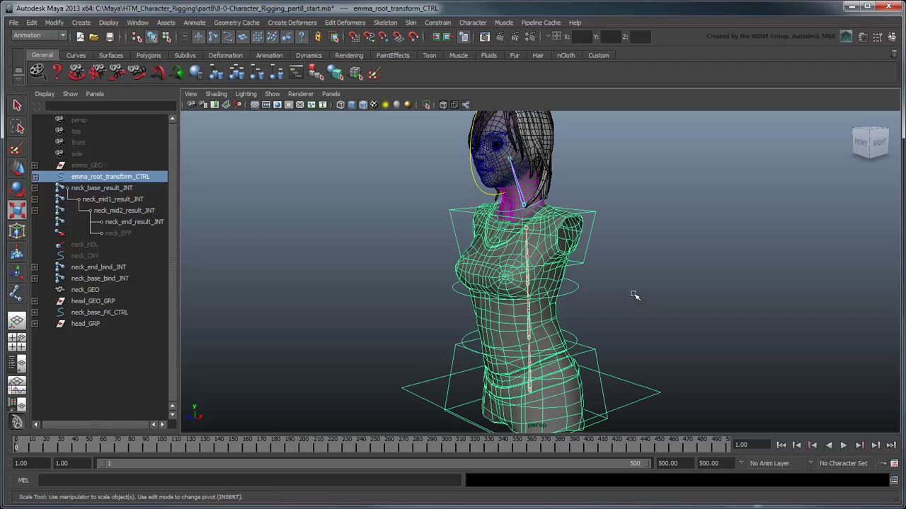
pyautogui.keyDown('alt'); pyautogui.moveTo(623, 255); pyautogui.dragTo(633, 283, button='middle'); pyautogui.keyUp('alt')
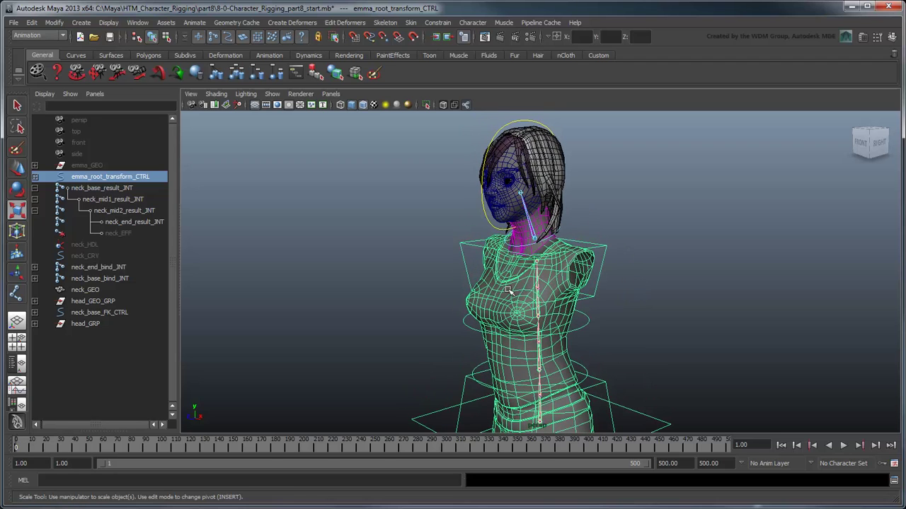
# - Group neck_base_result_JNT through head_GRP and name the group head_neck_GRP
pyautogui.click(91, 189)
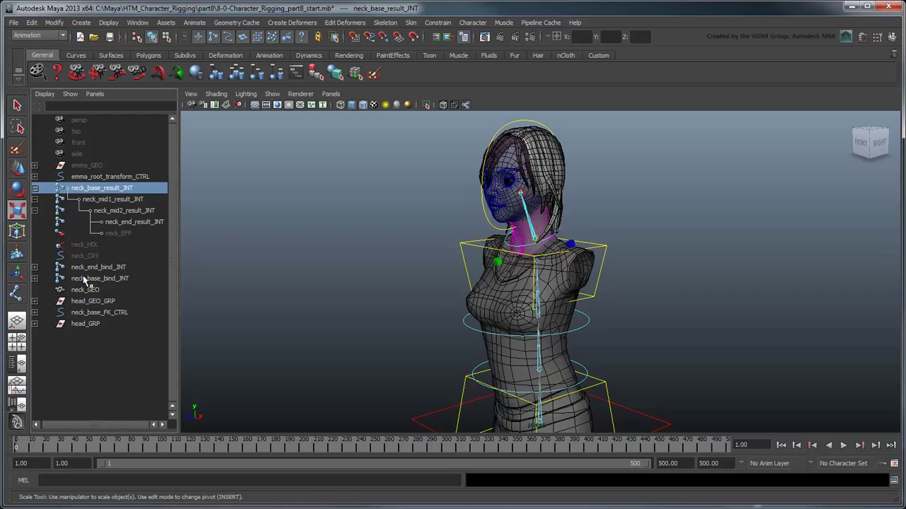
pyautogui.keyDown('shift'); pyautogui.click(83, 325); pyautogui.keyUp('shift')
pyautogui.hotkey('ctrl', 'g')
pyautogui.press('q')
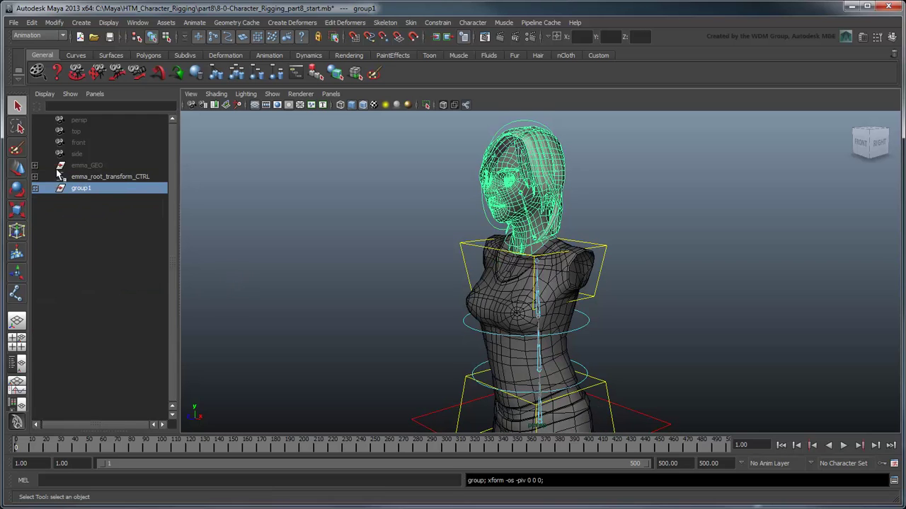
pyautogui.doubleClick(79, 190)
pyautogui.write('he')
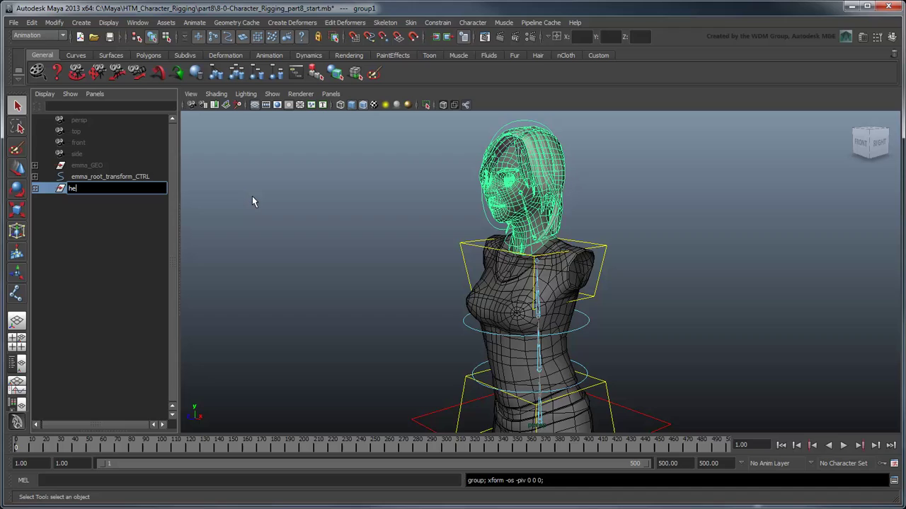
pyautogui.write('ad_neck_GRP')
pyautogui.press('Return')
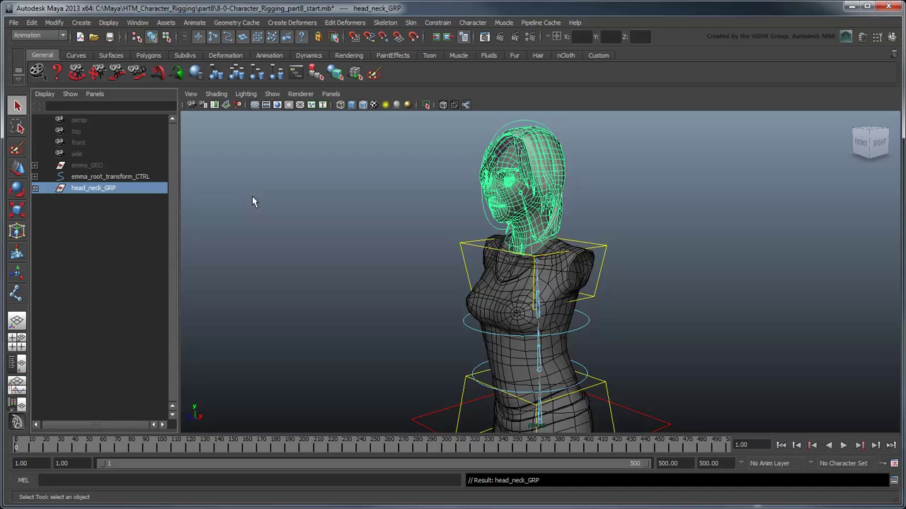
# - Parent head_neck_GRP under emma_root_transform_CTRL and select the root control
pyautogui.moveTo(88, 188)
pyautogui.mouseDown(button='middle')
pyautogui.moveTo(70, 204)
pyautogui.moveTo(83, 197)
pyautogui.moveTo(86, 178)
pyautogui.mouseUp(button='middle')
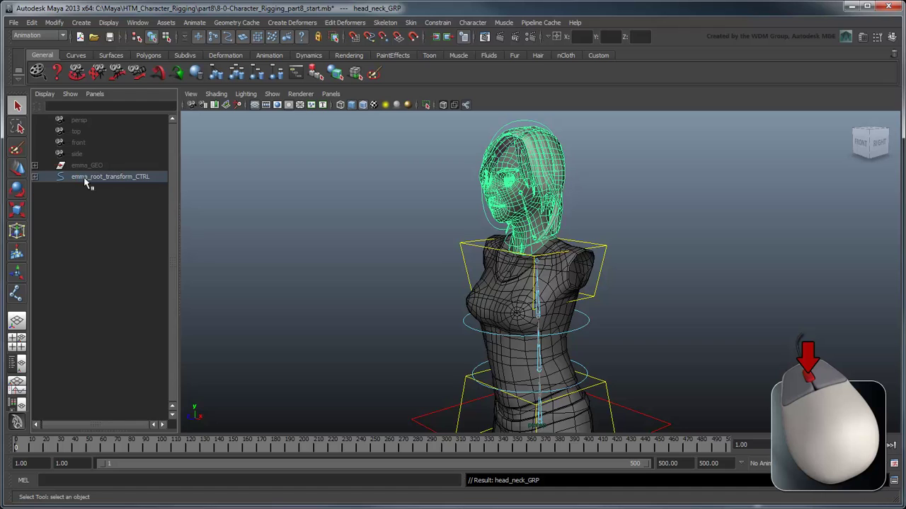
pyautogui.click(35, 177)
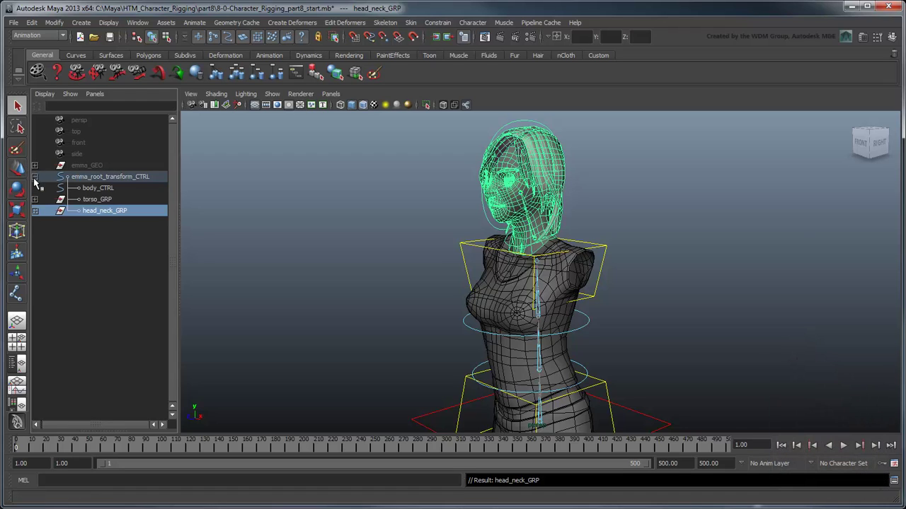
pyautogui.click(141, 177)
# - Scale emma_root_transform_CTRL up to about 1.51, then deselect it
pyautogui.press('r')
pyautogui.press('f')
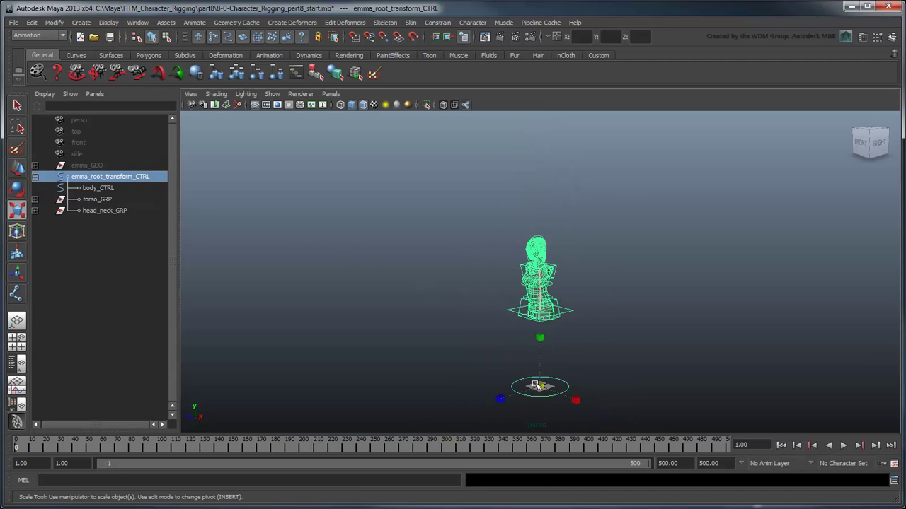
pyautogui.moveTo(538, 386); pyautogui.dragTo(620, 386)
pyautogui.click(620, 386)
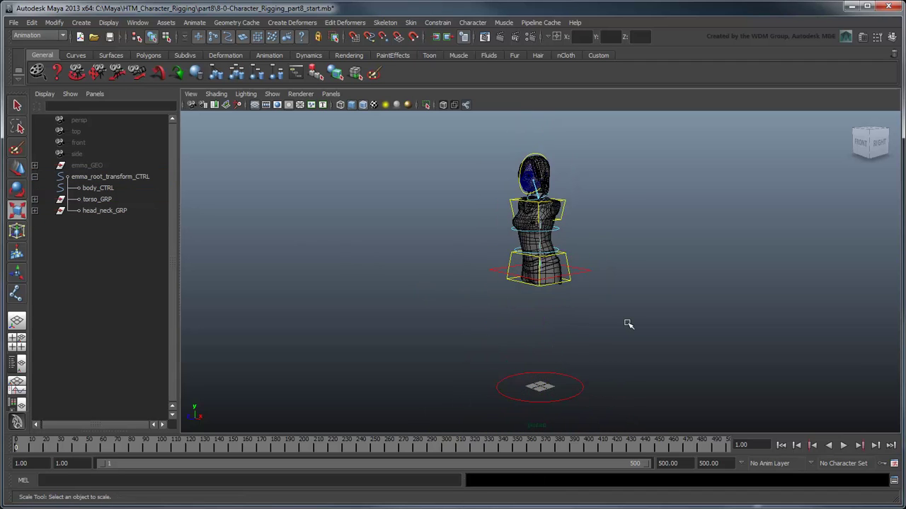
# - Zoom in on the head and neck and expand head_neck_GRP in the Outliner
pyautogui.moveTo(627, 323)
pyautogui.keyDown('alt'); pyautogui.mouseDown(button='right')
pyautogui.moveTo(624, 229)
pyautogui.moveTo(607, 283)
pyautogui.mouseUp(button='right'); pyautogui.keyUp('alt')
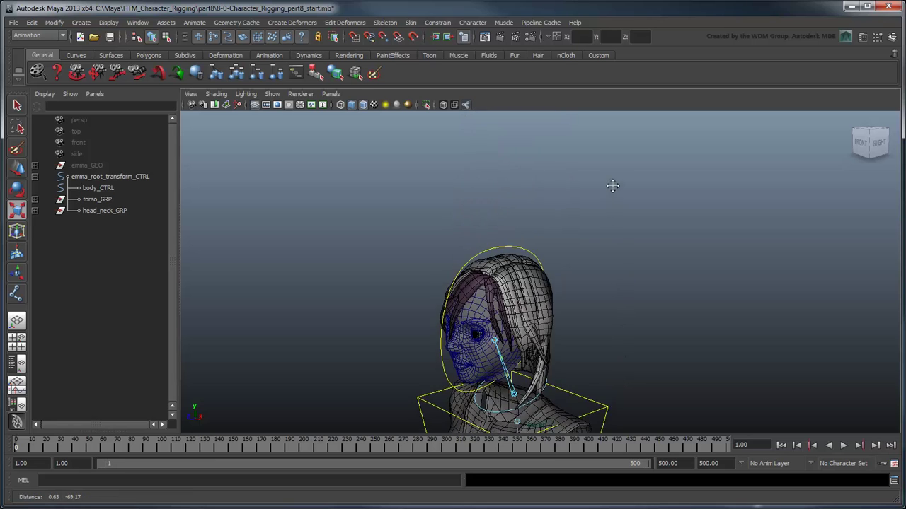
pyautogui.keyDown('alt'); pyautogui.moveTo(615, 186); pyautogui.dragTo(651, 101, button='middle'); pyautogui.keyUp('alt')
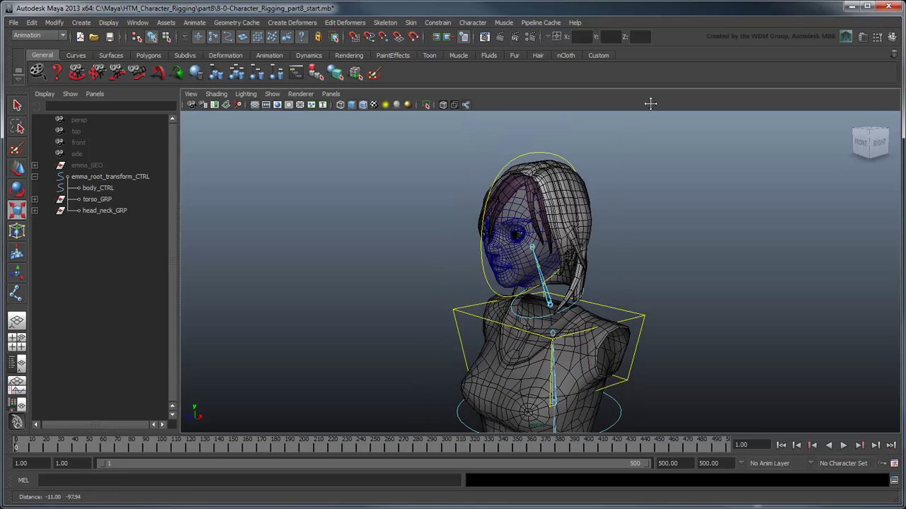
pyautogui.keyDown('alt'); pyautogui.moveTo(651, 101); pyautogui.dragTo(653, 215, button='right'); pyautogui.keyUp('alt')
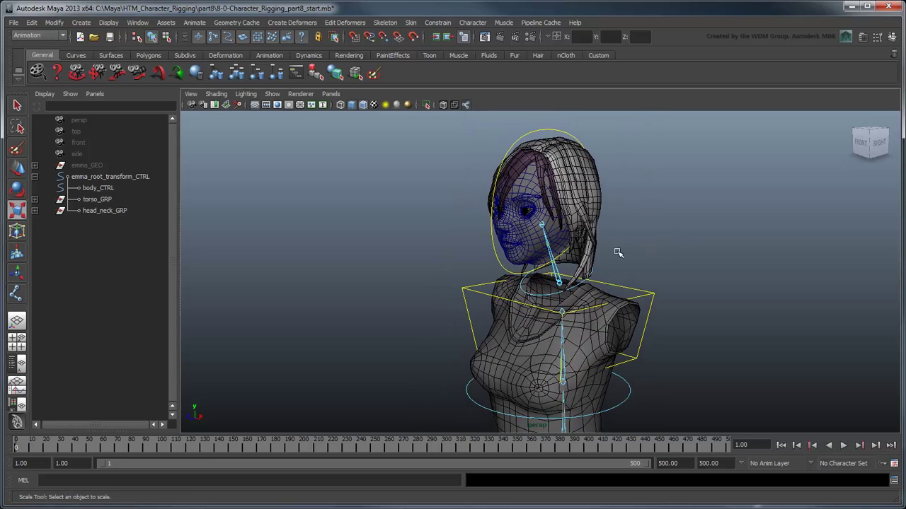
pyautogui.click(35, 211)
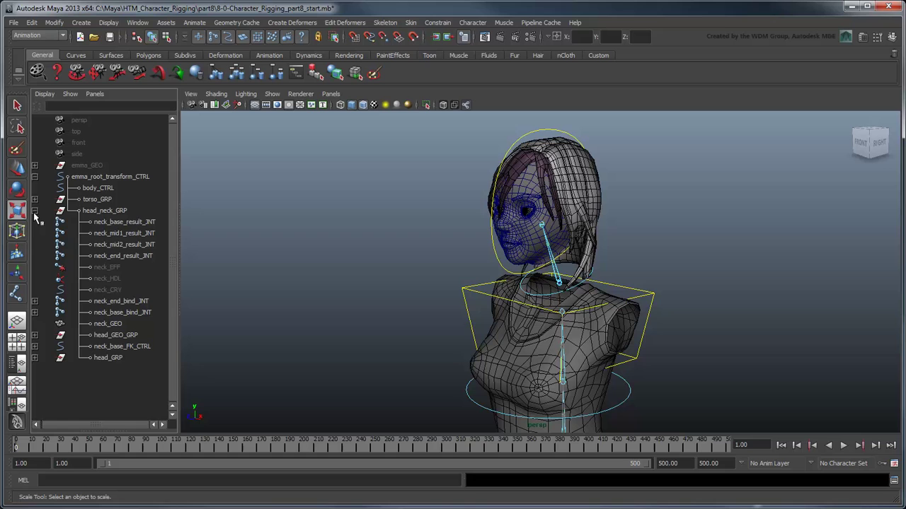
pyautogui.click(109, 291)
pyautogui.click(863, 38)
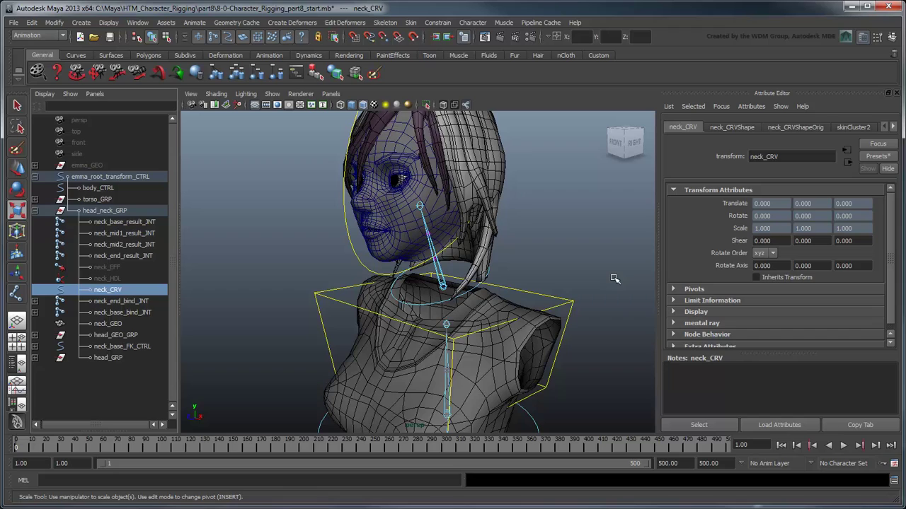
pyautogui.click(115, 322)
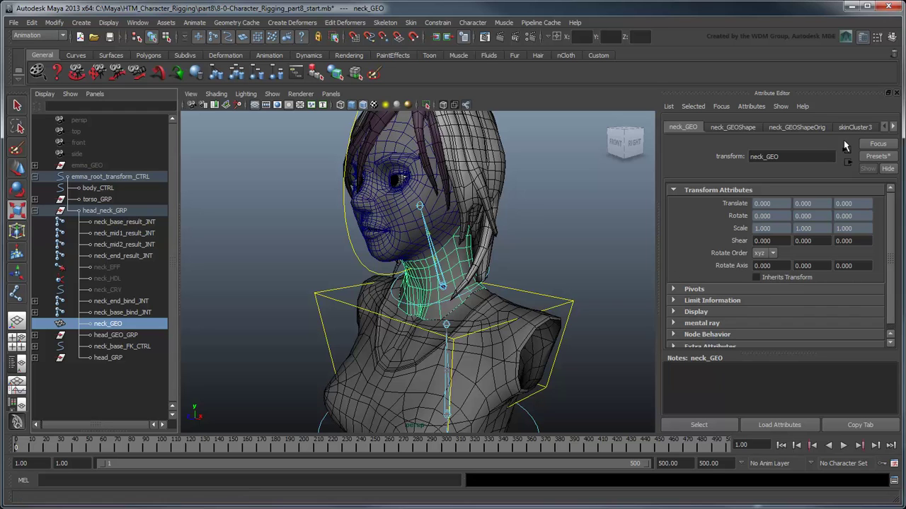
pyautogui.click(896, 93)
pyautogui.scroll(-2, 736, 209)
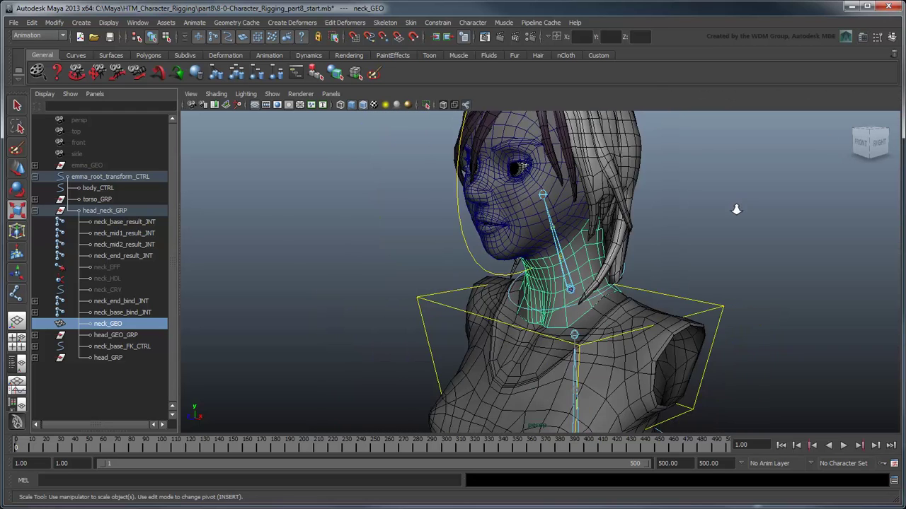
pyautogui.scroll(-3, 736, 209)
# - Shrink emma_root_transform_CTRL back down to scale the whole rig smaller
pyautogui.click(142, 177)
pyautogui.press('f')
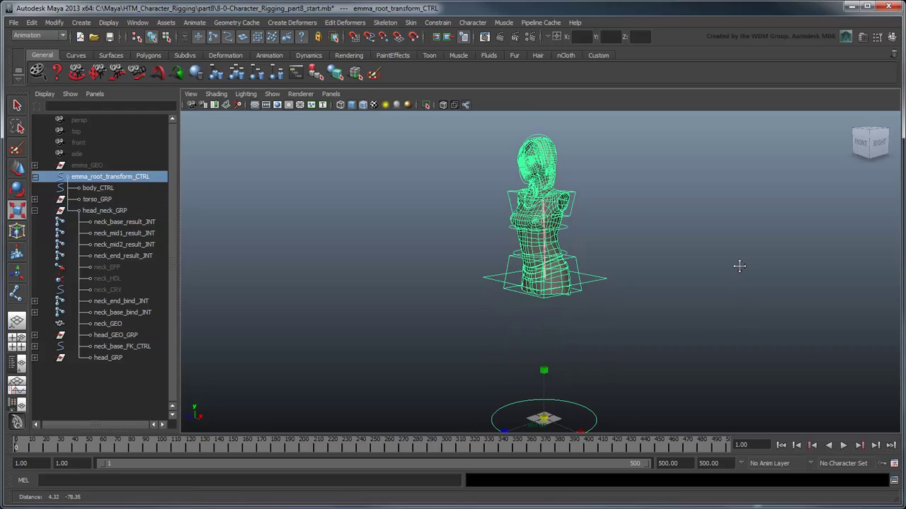
pyautogui.moveTo(544, 421)
pyautogui.mouseDown()
pyautogui.moveTo(368, 422)
pyautogui.moveTo(411, 404)
pyautogui.moveTo(617, 384)
pyautogui.moveTo(540, 382)
pyautogui.moveTo(587, 384)
pyautogui.mouseUp()
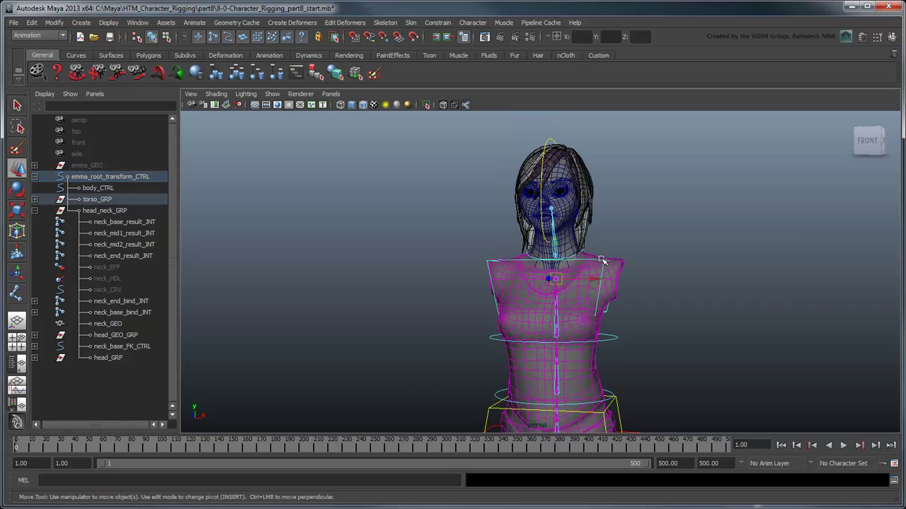
# - Test-move shoulder_CTRL sideways, then undo the move
pyautogui.click(603, 261)
pyautogui.moveTo(556, 281); pyautogui.dragTo(499, 278)
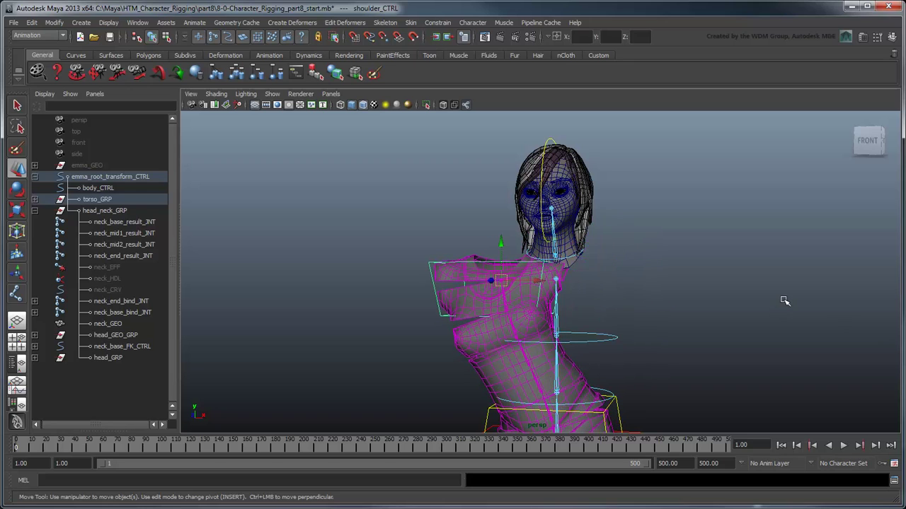
pyautogui.hotkey('ctrl', 'z')
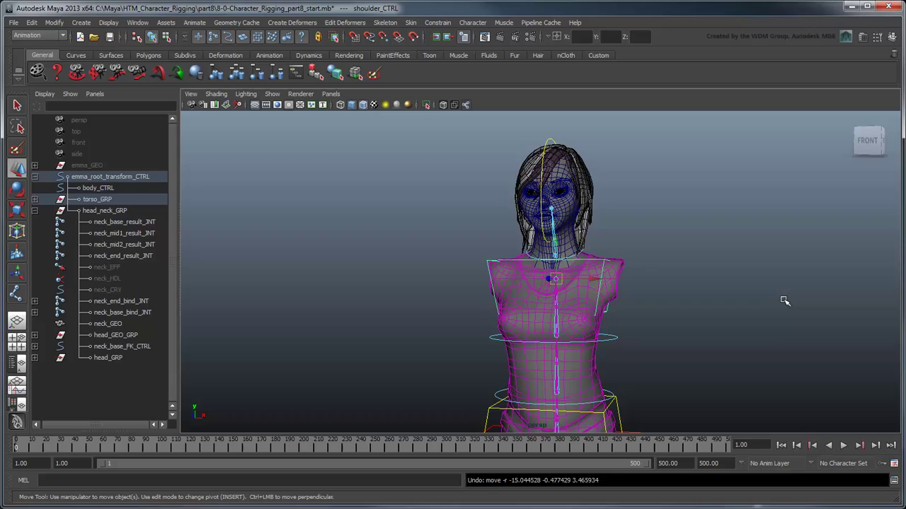